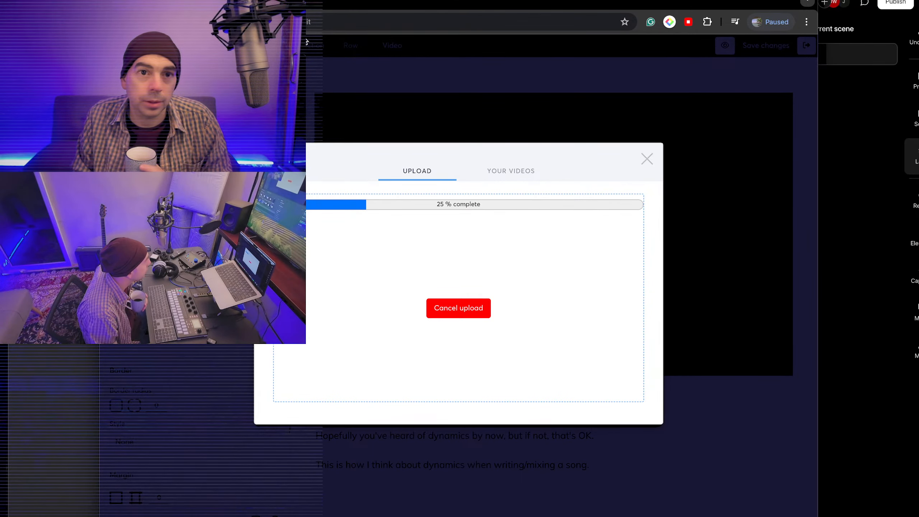
- Load systeme.io in a new browser tab and sign in to reach the account dashboard
key("ctrl+t")
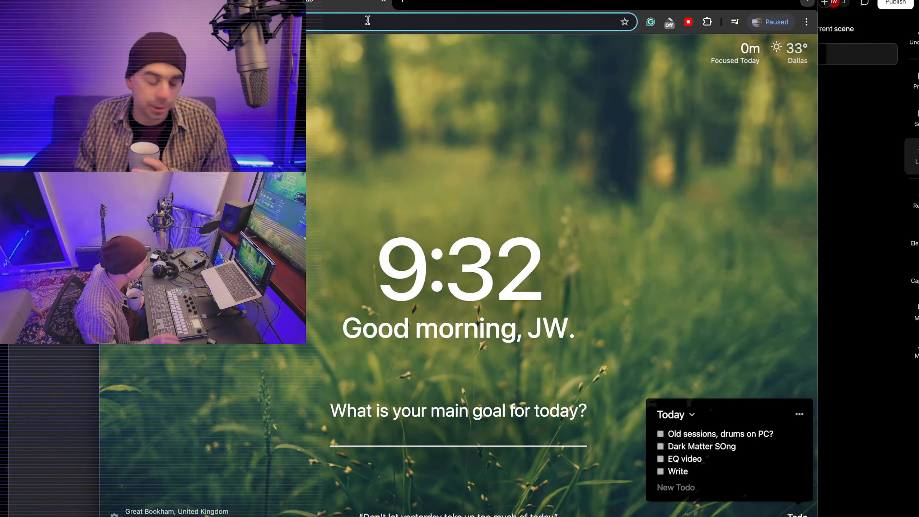
left_click(369, 24)
type("systeme")
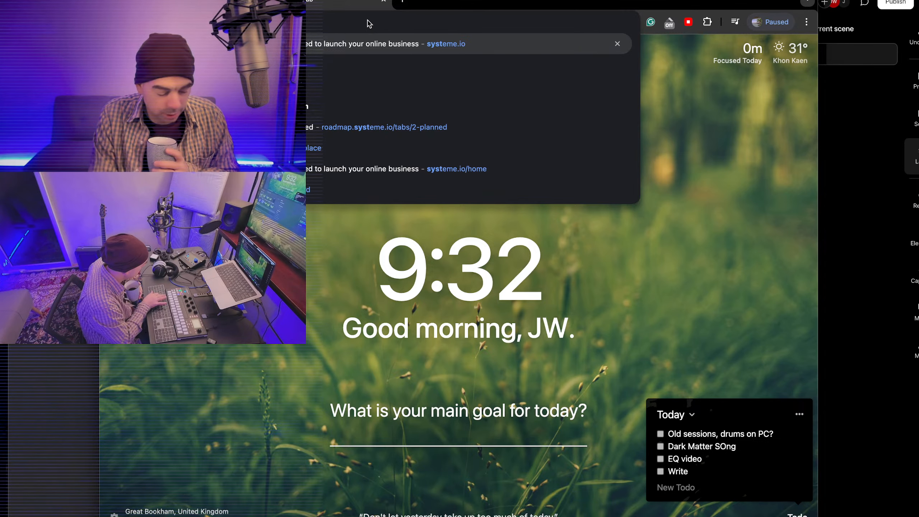
type(".io")
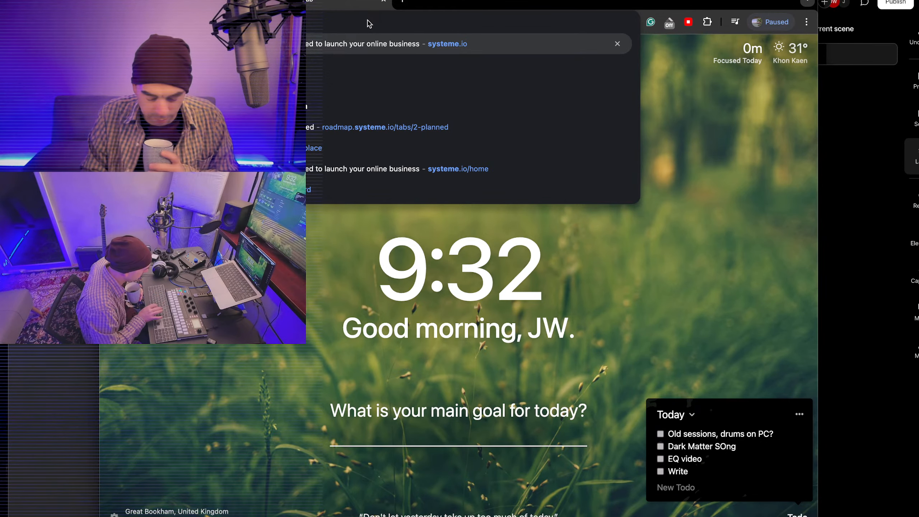
key("Return")
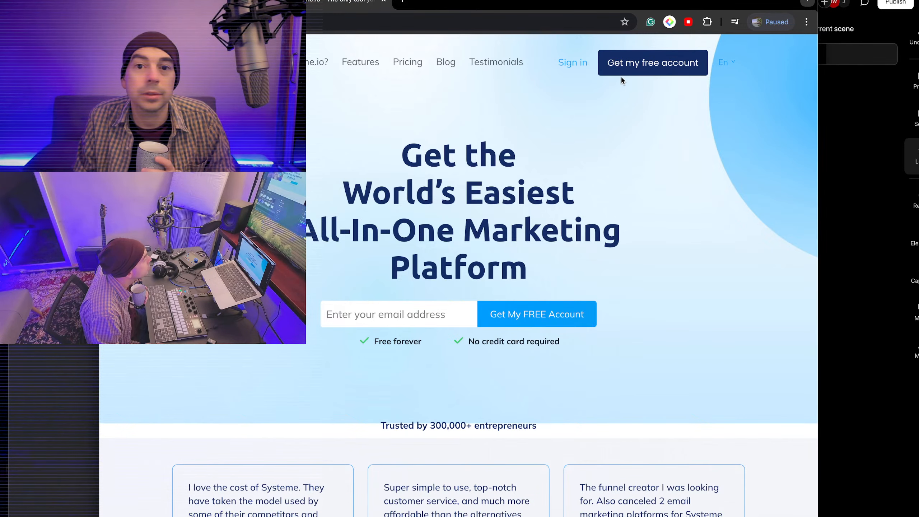
left_click(581, 69)
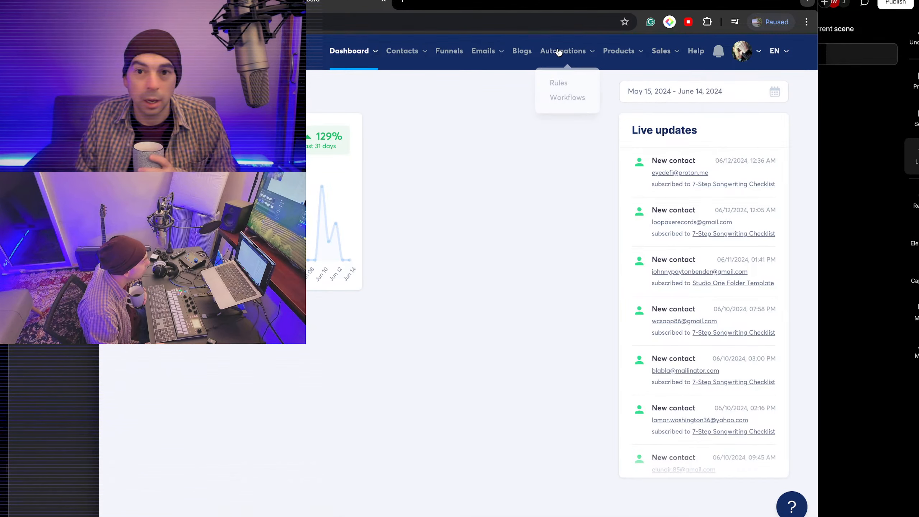
- Go to the list of courses and open the first course's curriculum
mouse_move(675, 55)
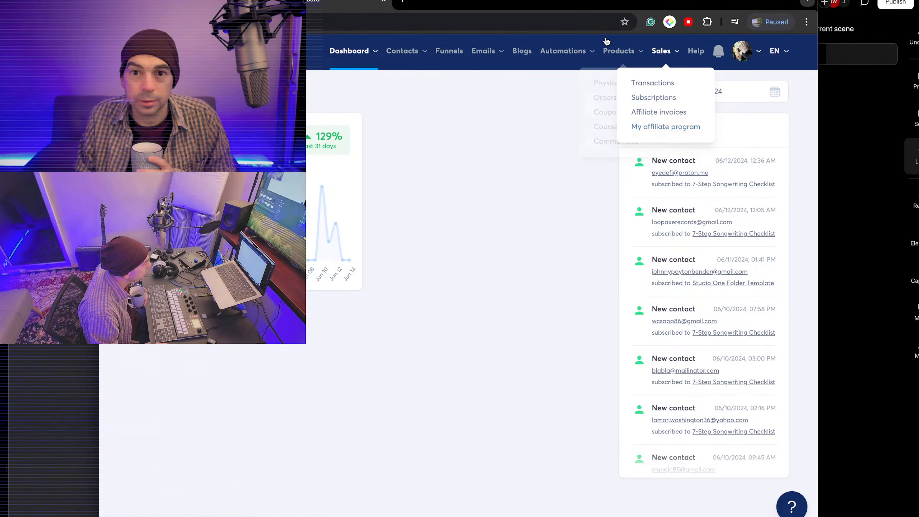
left_click(619, 130)
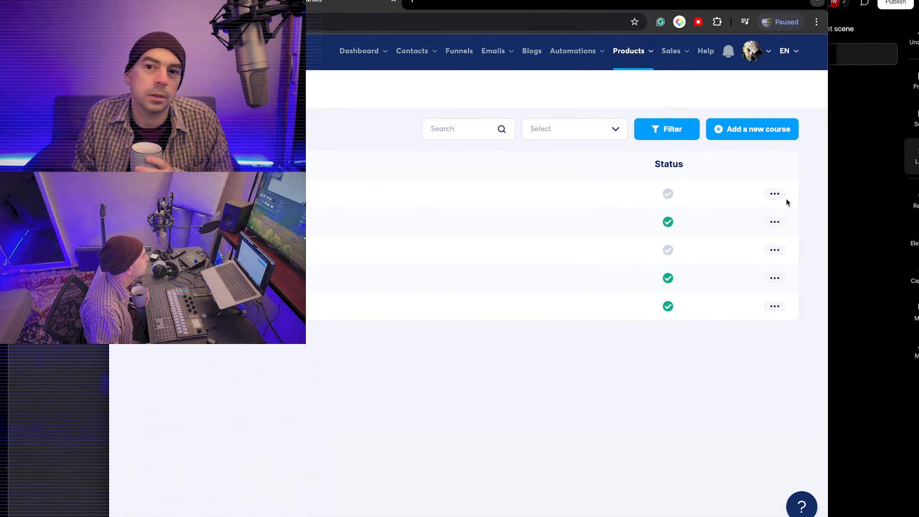
left_click(774, 198)
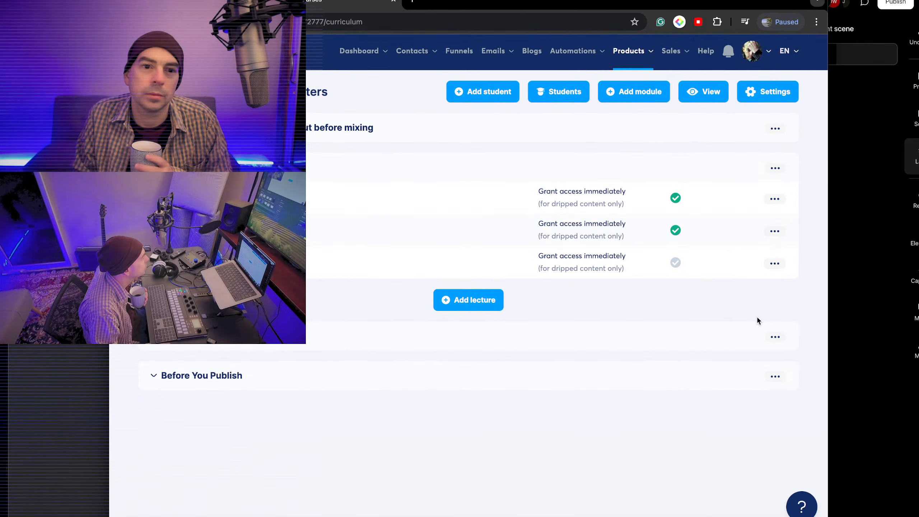
- Activate the third lecture in the curriculum's second module and check the lectures of the module below
left_click(775, 261)
left_click(737, 275)
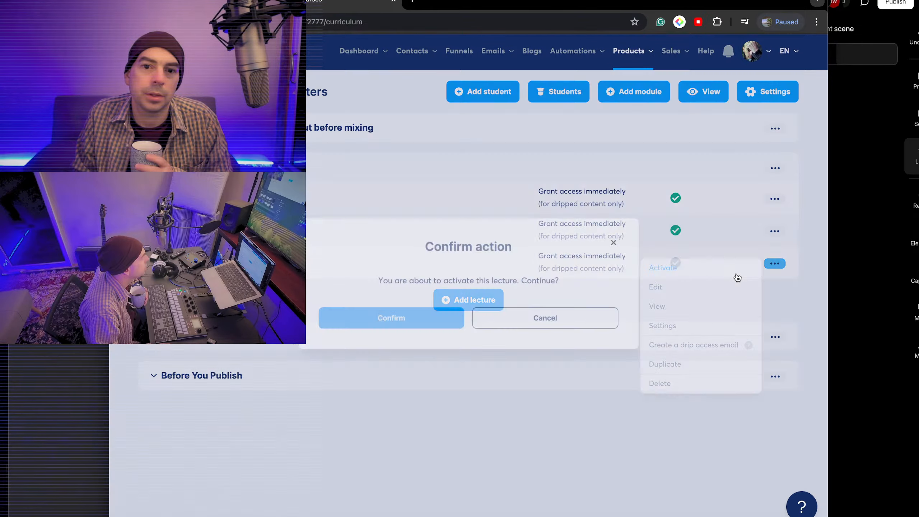
left_click(365, 318)
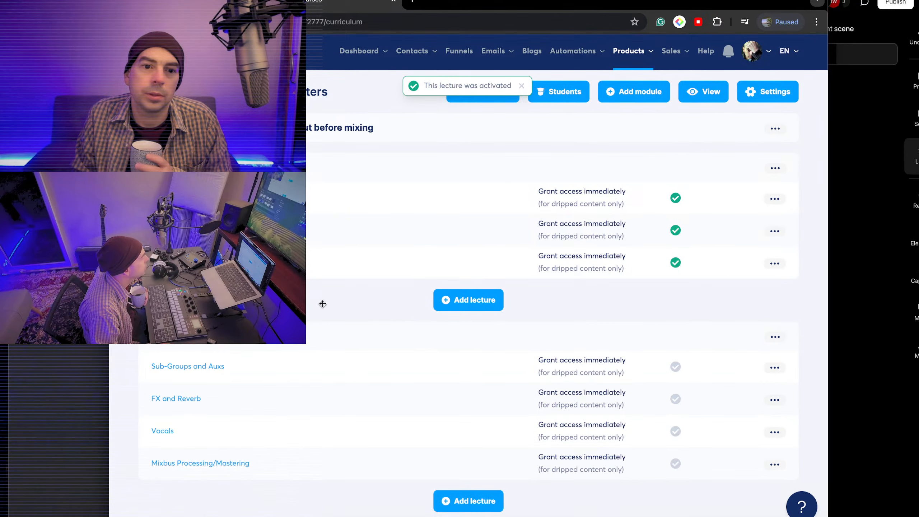
scroll(472, 341, "down", 1)
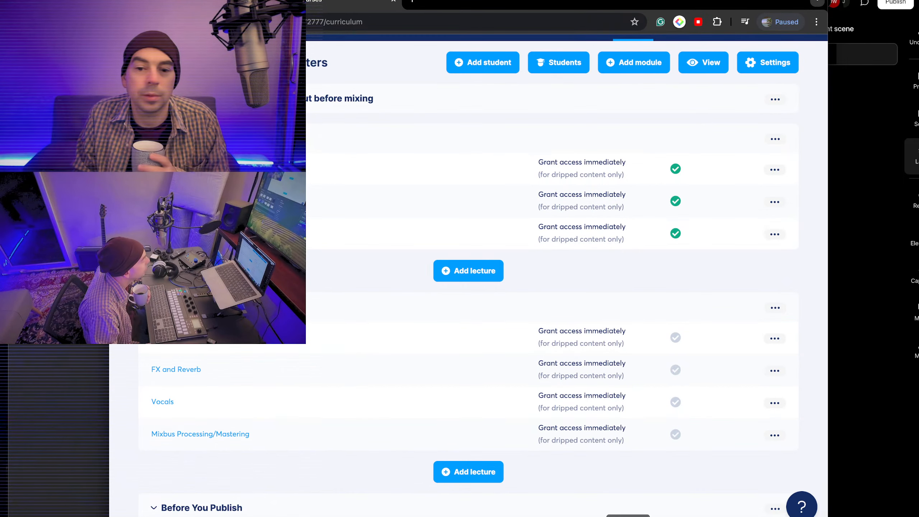
- Switch to Descript, leave the Dynamics project and create a new video project
left_click(629, 516)
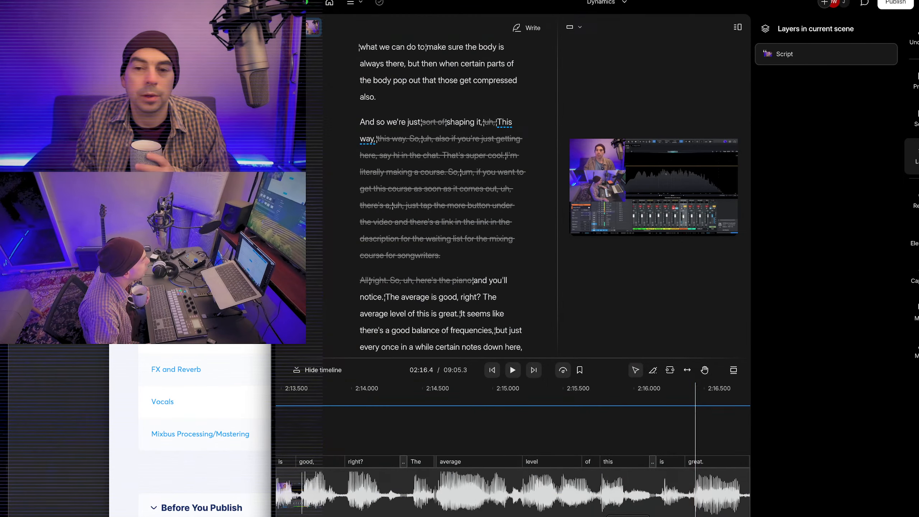
left_click(329, 3)
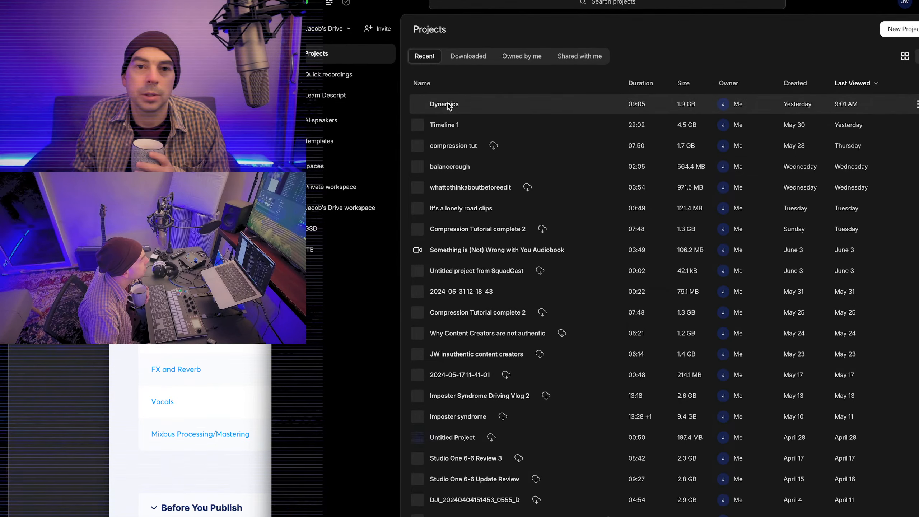
left_click(905, 33)
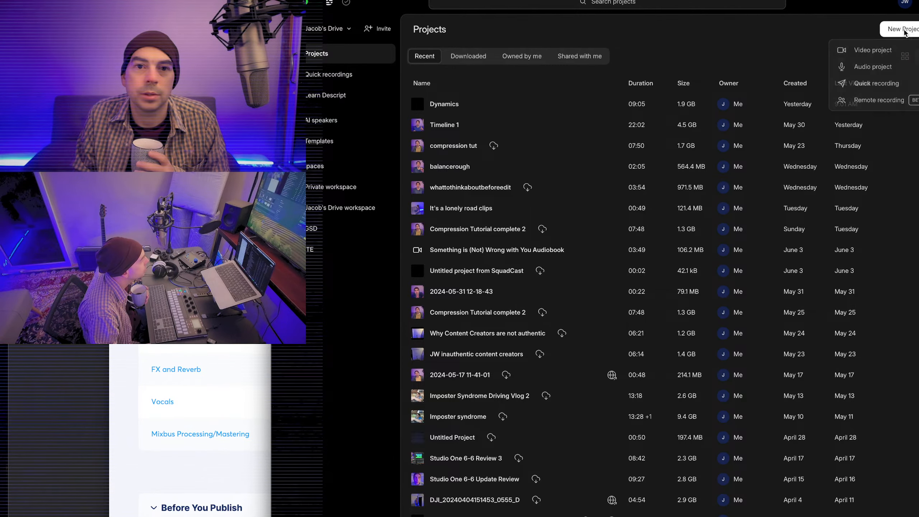
left_click(886, 51)
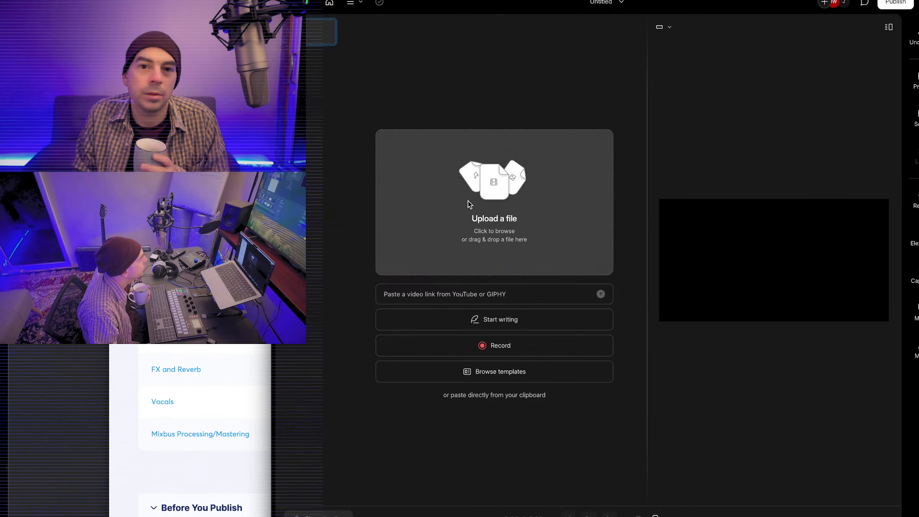
left_click(217, 282)
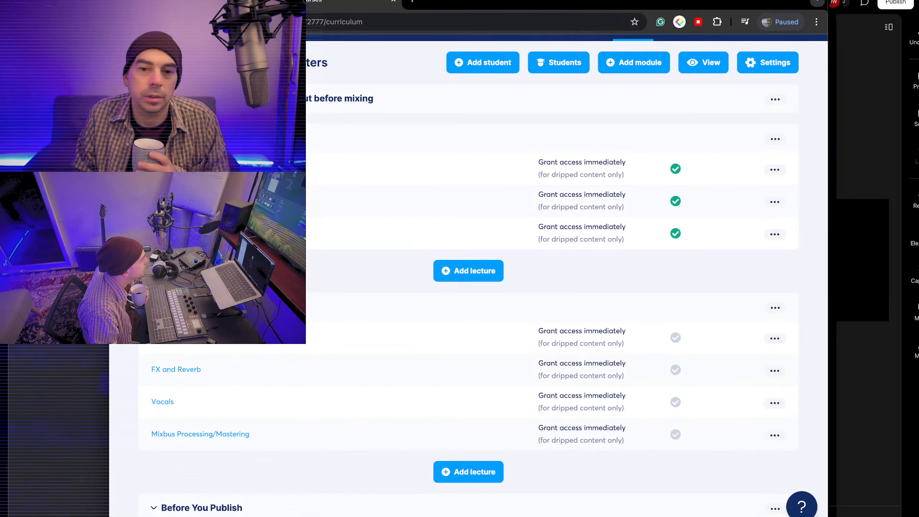
left_click(868, 389)
left_click(217, 283)
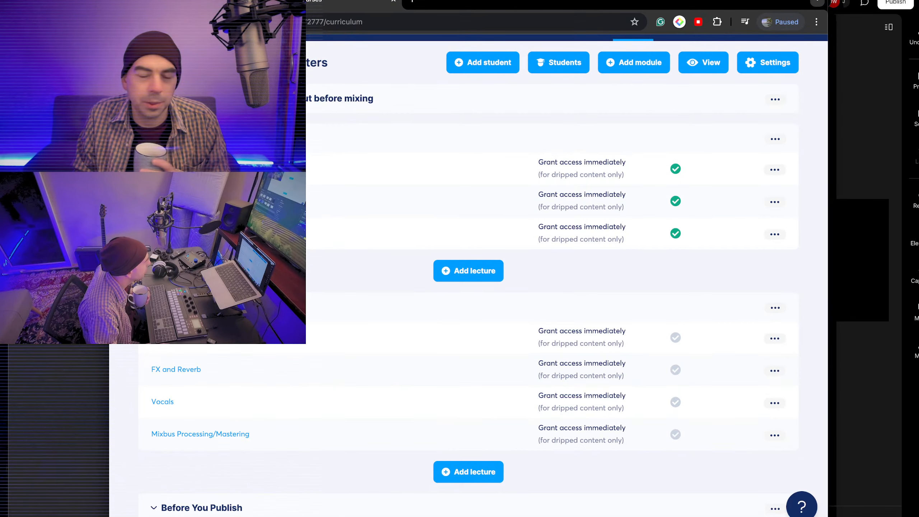
left_click_drag(513, 3, 471, 2)
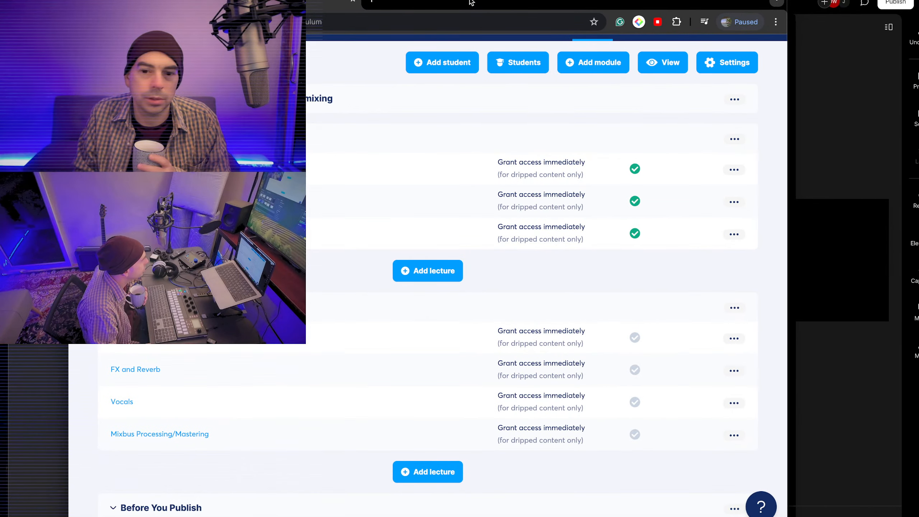
left_click(845, 395)
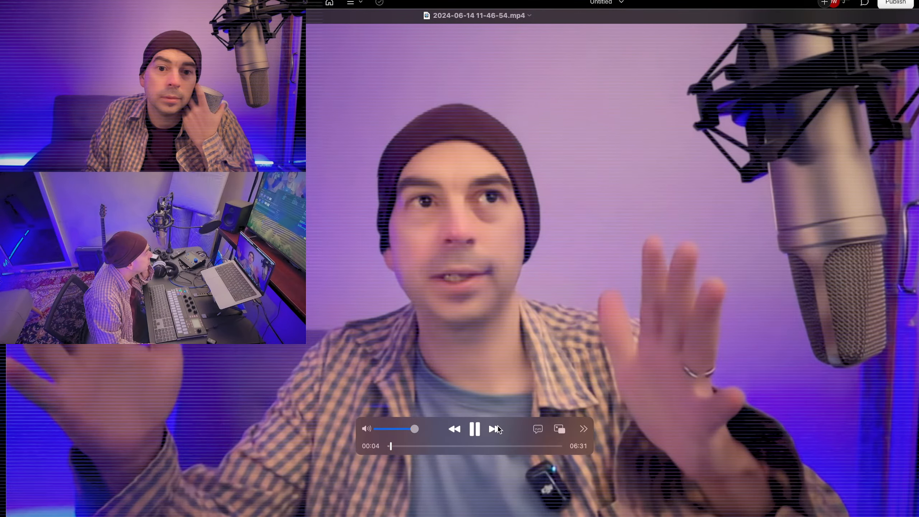
left_click(476, 430)
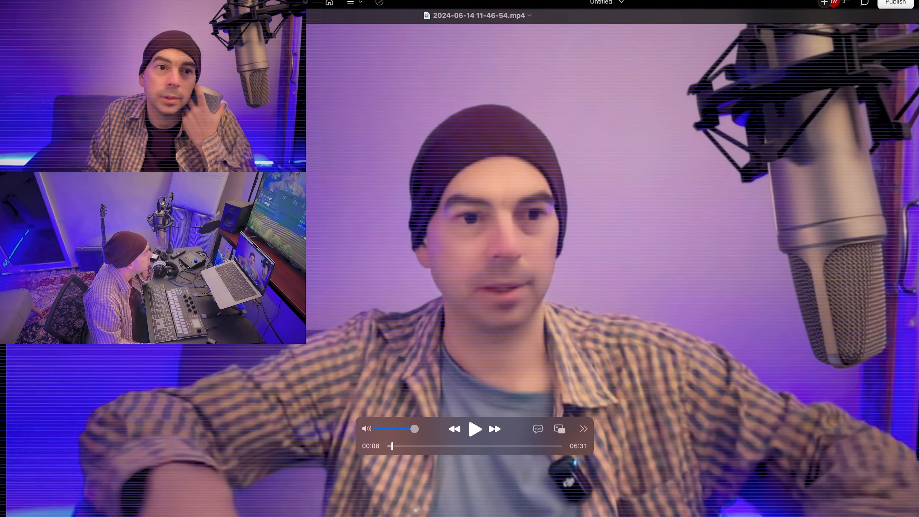
key("super+w")
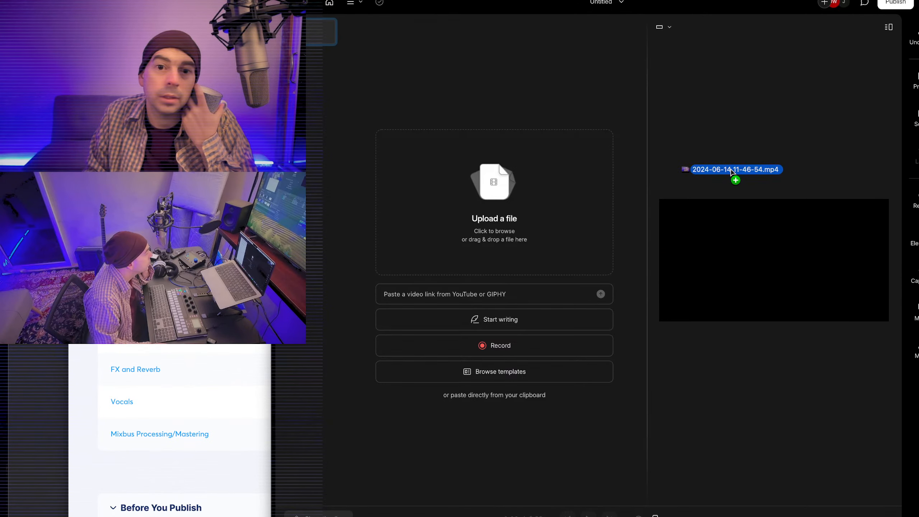
left_click_drag(734, 177, 525, 221)
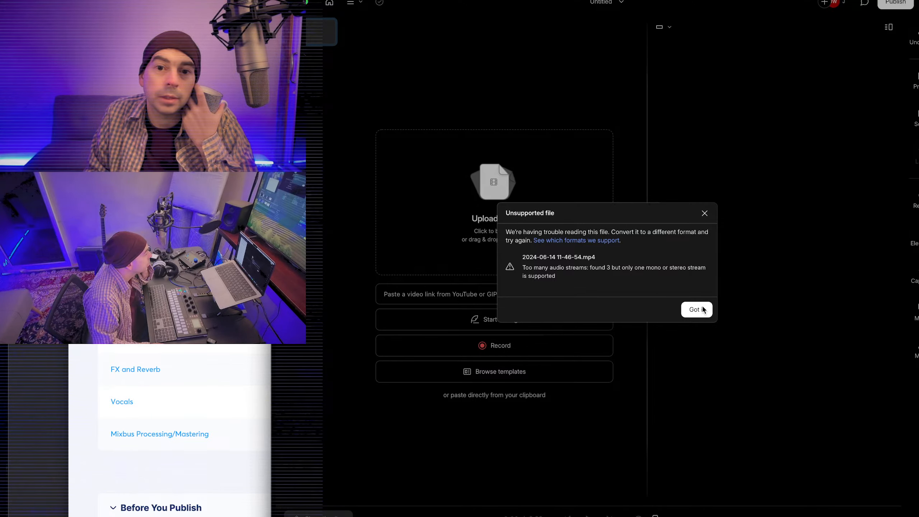
left_click(705, 213)
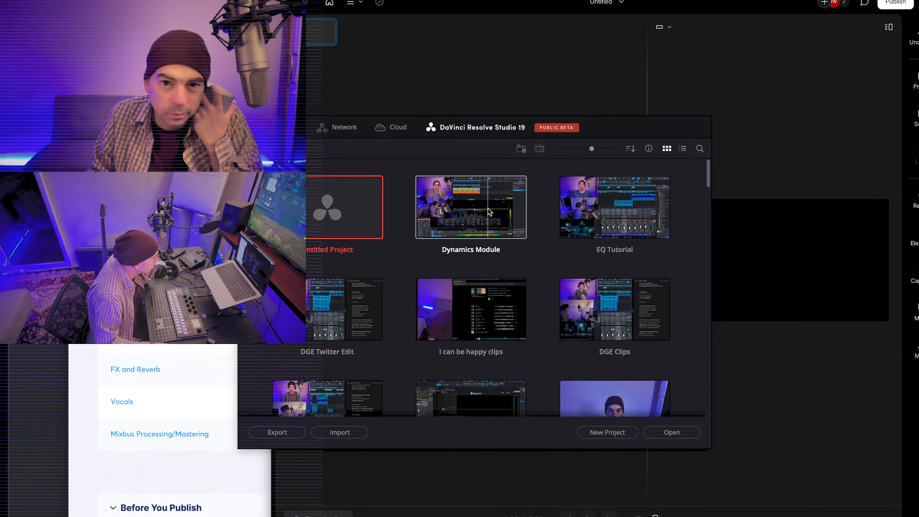
double_click(354, 222)
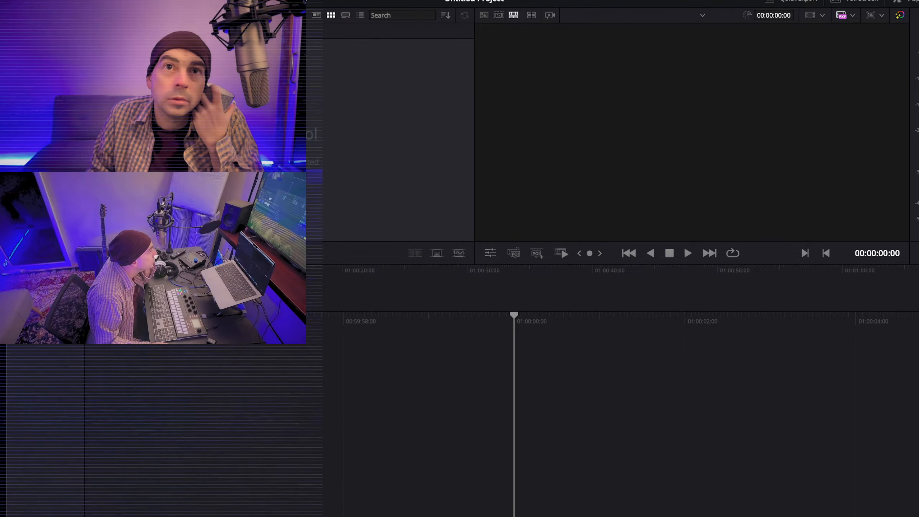
left_click_drag(918, 140, 521, 448)
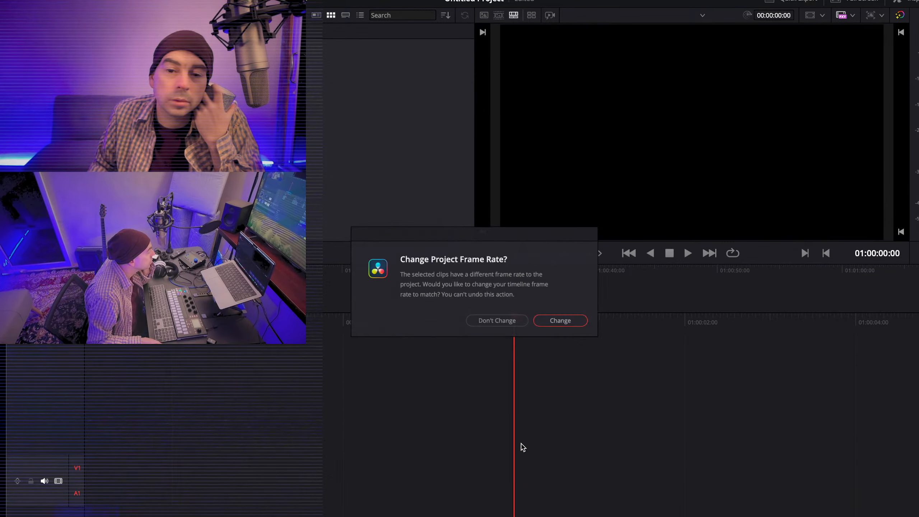
left_click(565, 323)
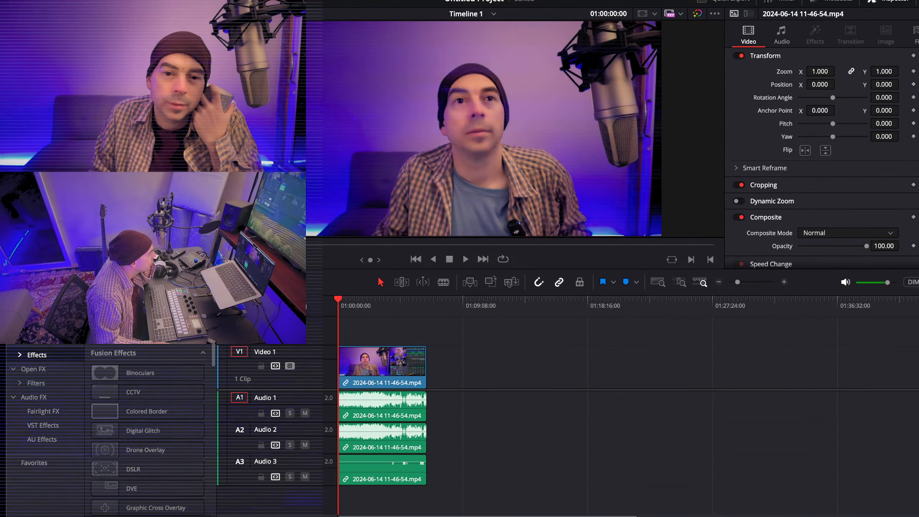
- Play the recording on the timeline from 01:04:43:15 to check its audio tracks
left_click(402, 304)
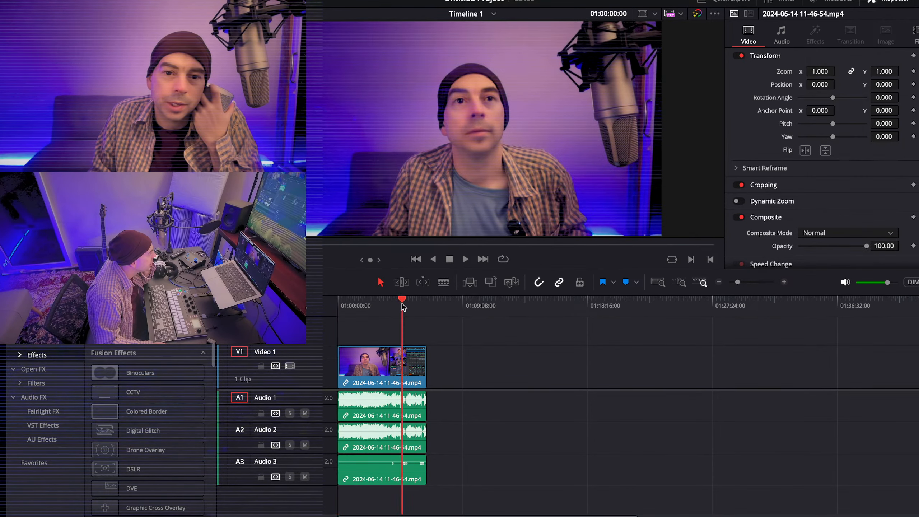
left_click(785, 283)
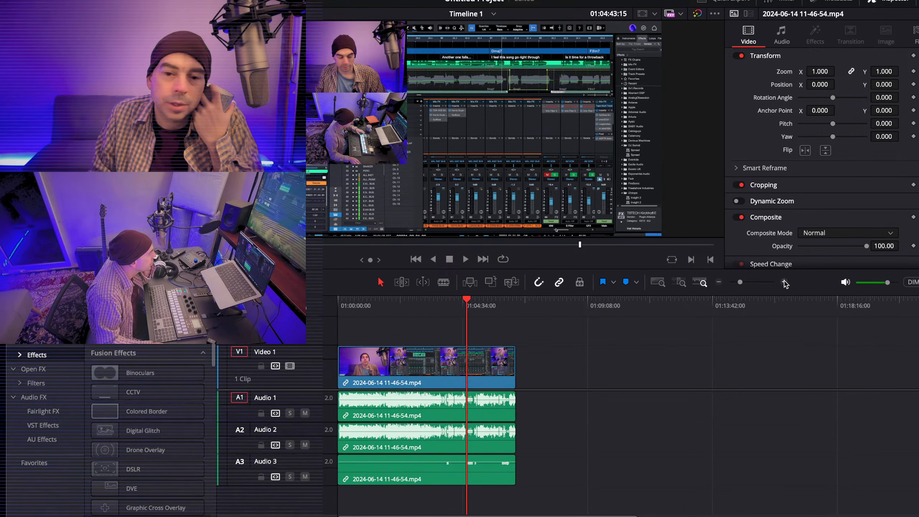
left_click(785, 282)
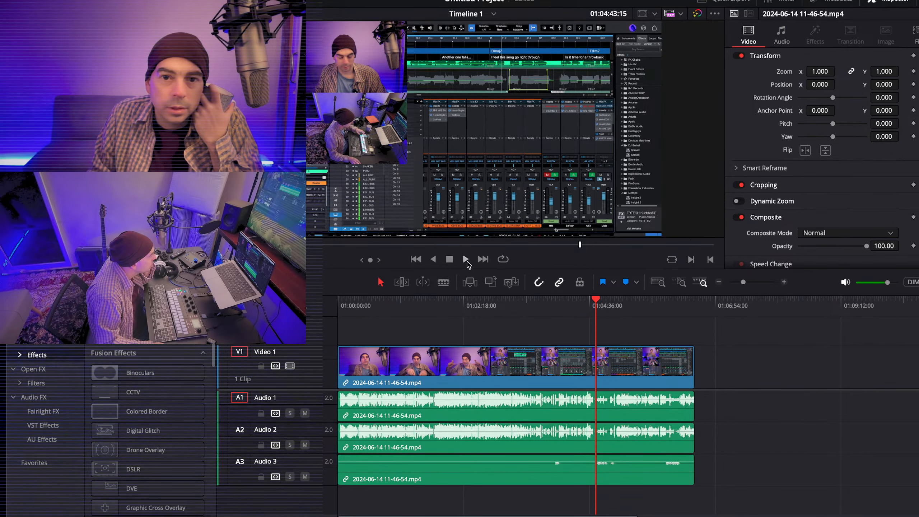
left_click(466, 259)
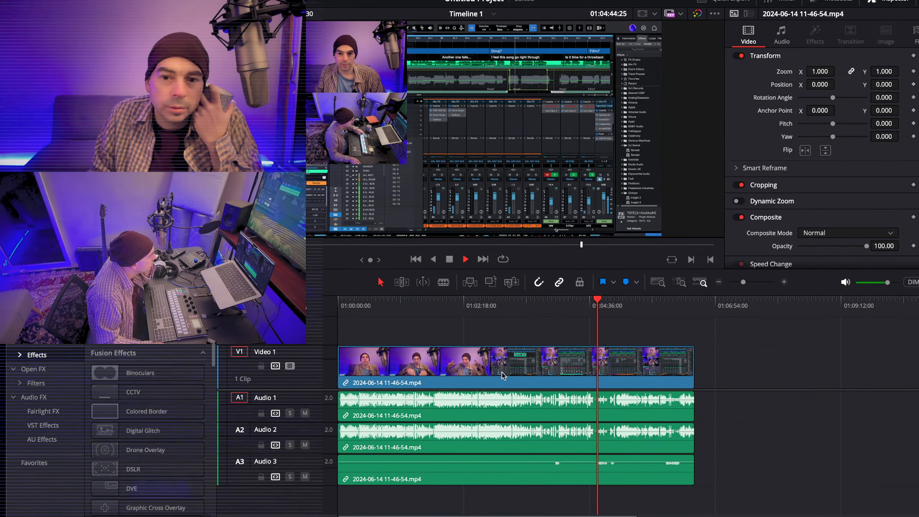
- Unlink the recording's video clip from its three audio clips
left_click(503, 476)
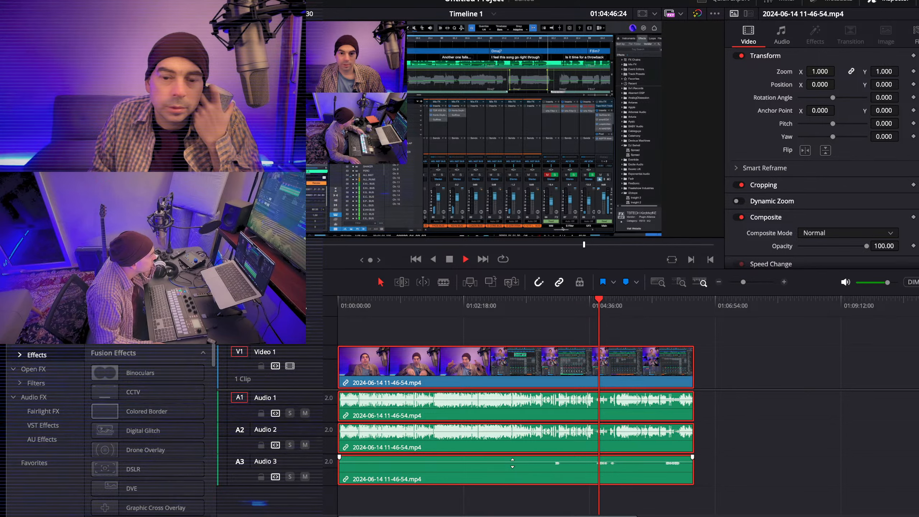
right_click(599, 476)
left_click(652, 473)
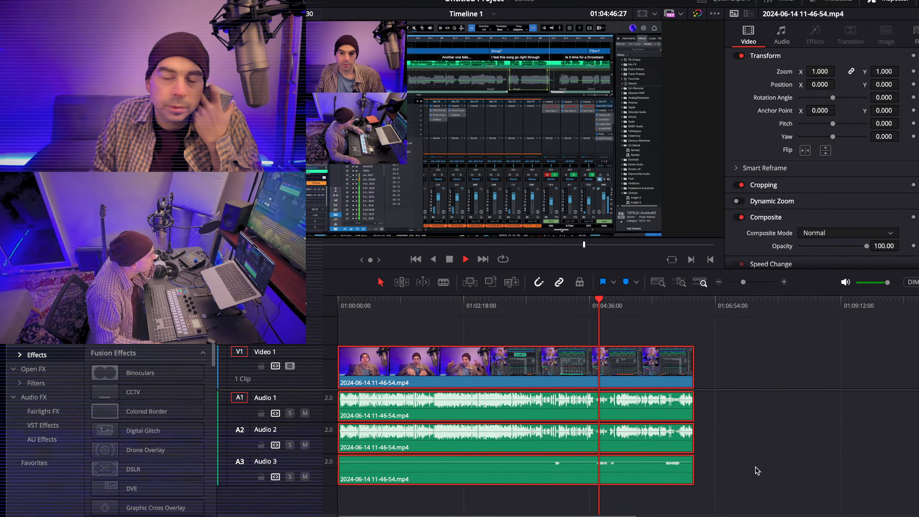
- Raise the volume of the Audio 3 clip and listen to the louder track in the later parts of the timeline
mouse_move(564, 462)
left_mouse_down()
mouse_move(543, 459)
mouse_move(576, 458)
left_mouse_up()
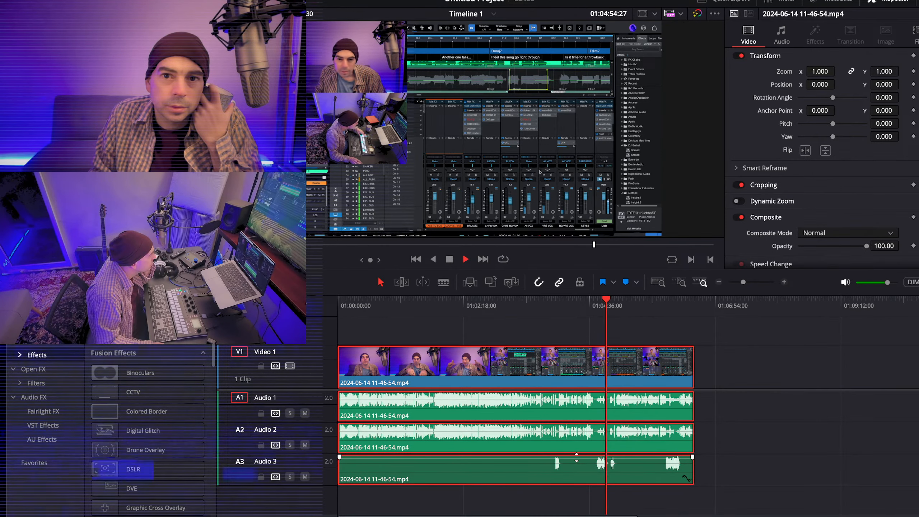
left_click(623, 309)
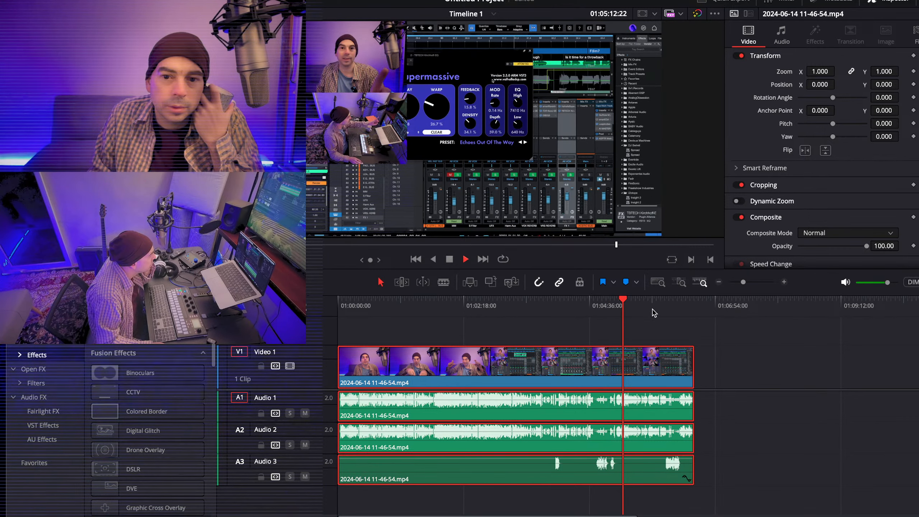
left_click(671, 310)
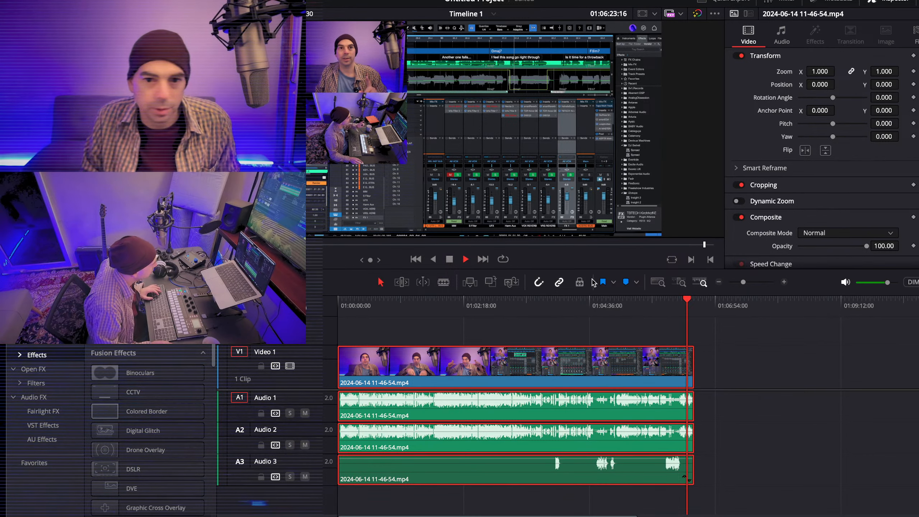
- Play the timeline from about 01:05:53 and increase the height of the Audio 2 track around the last Audio 3 passage
left_click(657, 305)
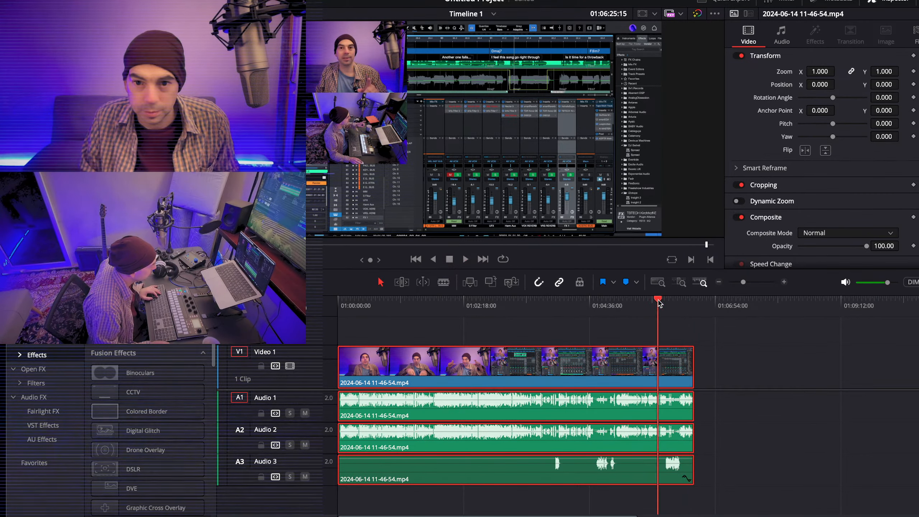
left_click_drag(743, 282, 756, 283)
scroll(689, 487, "right", 3)
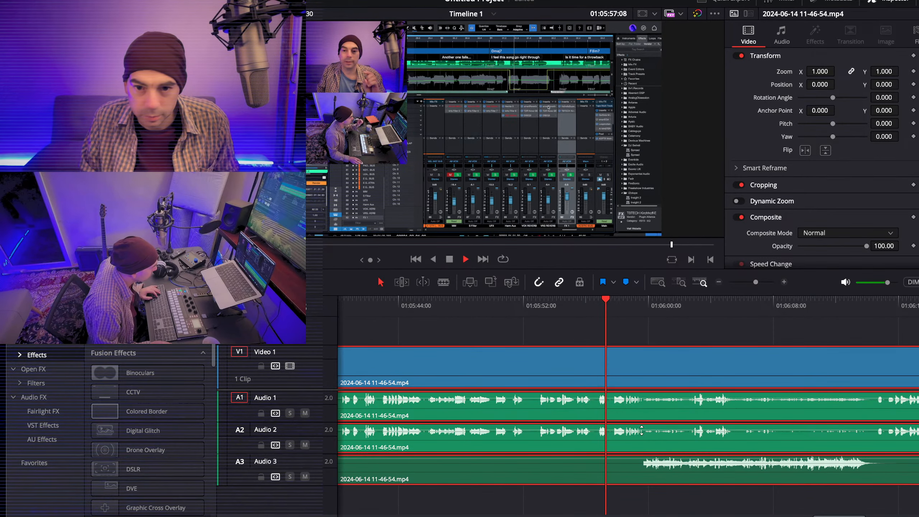
left_click_drag(318, 453, 309, 489)
scroll(436, 463, "right", 9)
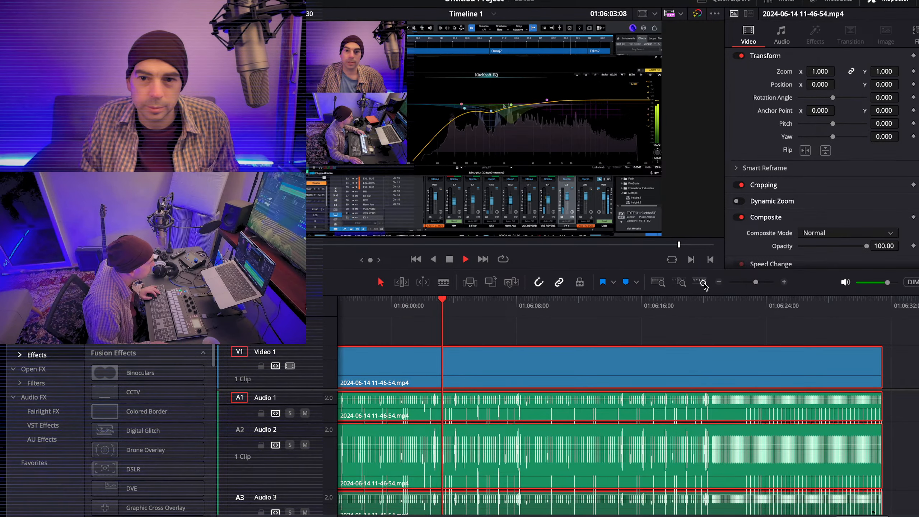
left_click(718, 282)
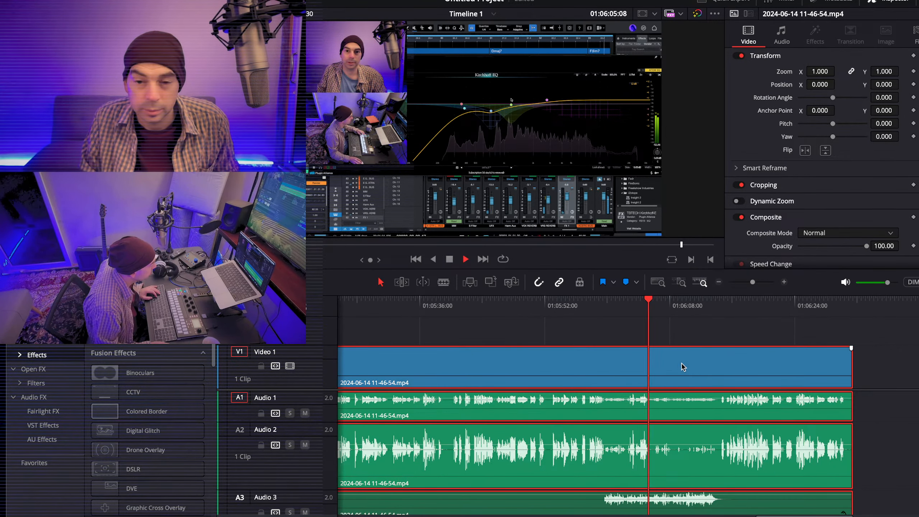
- Add four volume keyframes to the Audio 2 clip and pull the level down between about 01:06:00 and 01:06:14
left_click(605, 452)
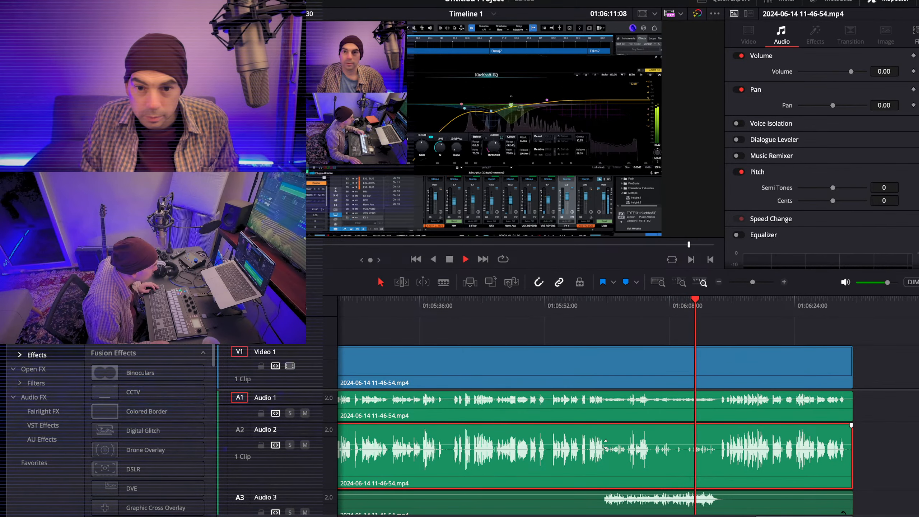
left_click(719, 444, "alt")
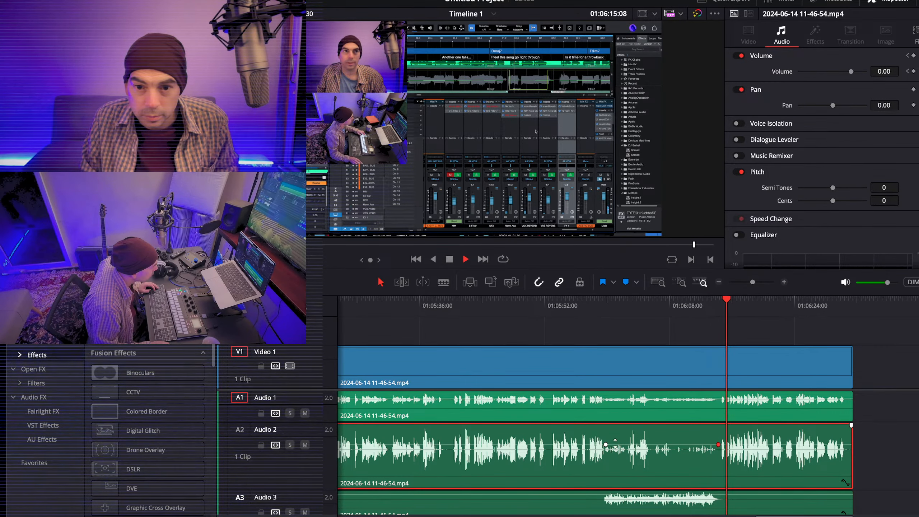
left_click(615, 445, "alt")
left_click_drag(615, 444, 612, 495)
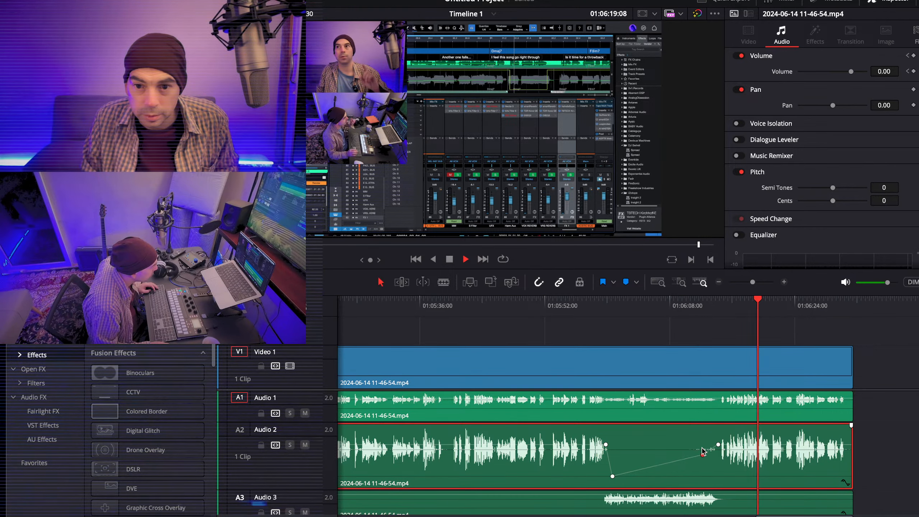
left_click_drag(703, 456, 711, 476)
scroll(561, 389, "left", 4)
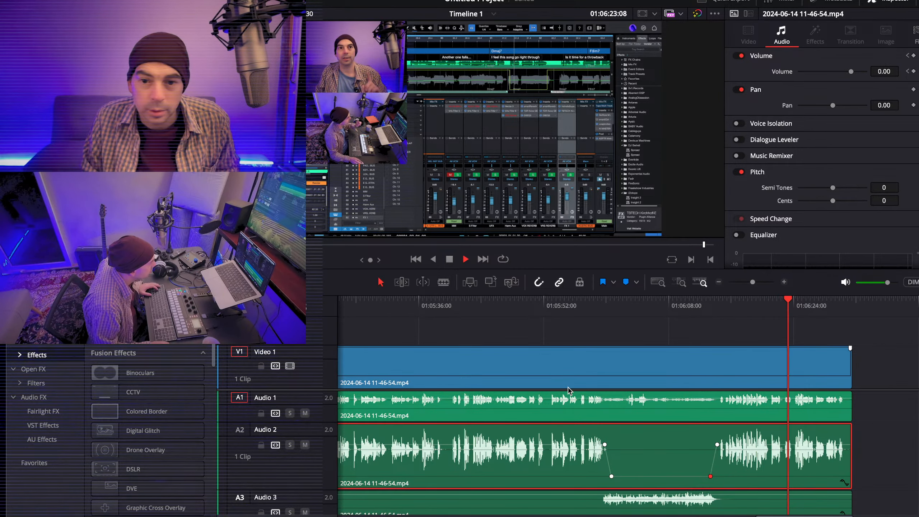
- Play the Audio 3 passage that starts at about 01:04:43 to hear what should be muted
scroll(568, 388, "left", 4)
key("space")
scroll(568, 388, "left", 1)
scroll(535, 305, "left", 8)
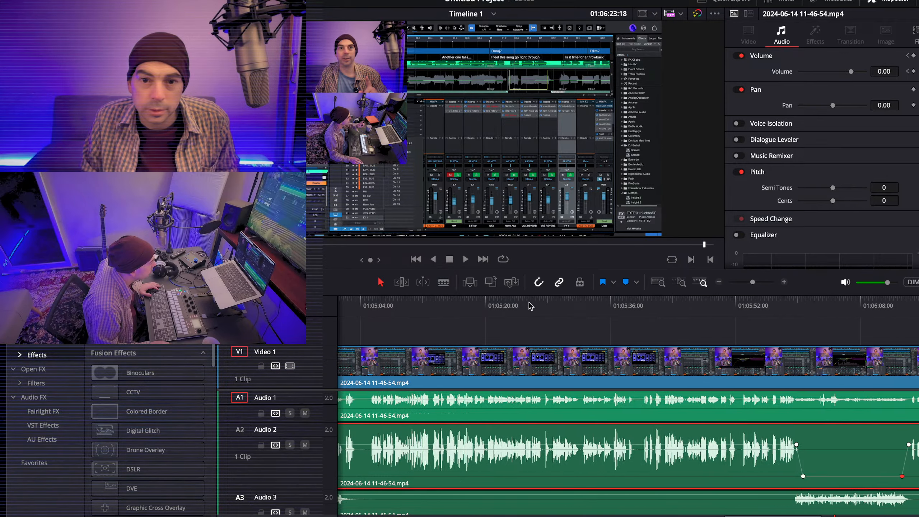
left_click(543, 307)
key("space")
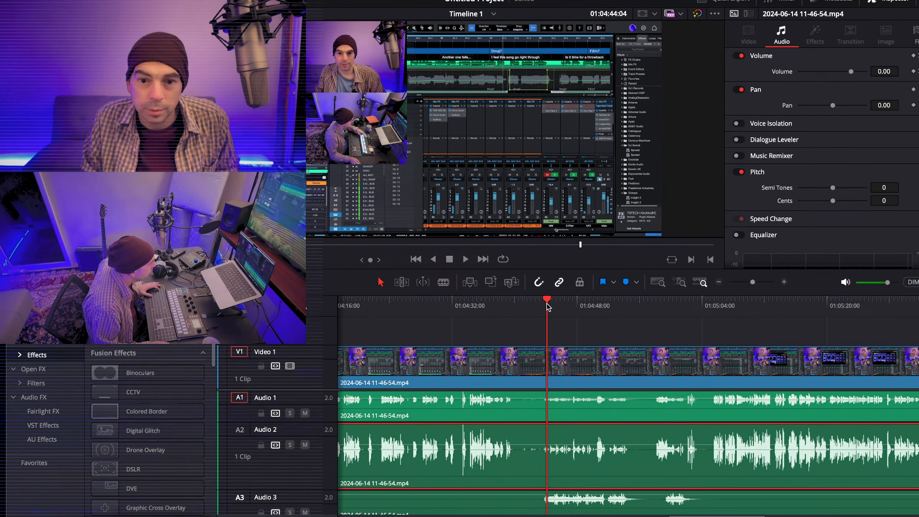
key("space")
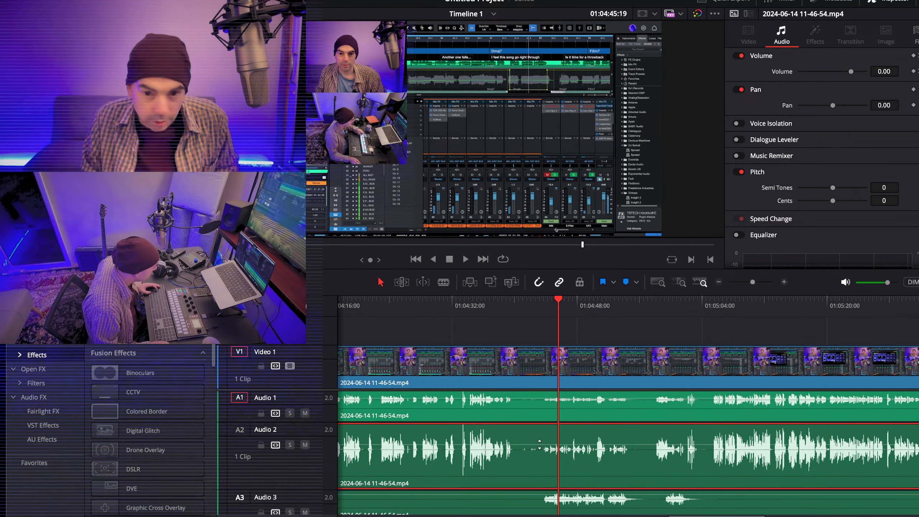
- Add volume keyframes to the Audio 2 clip at about 01:04:57 and 01:05:05, and play from about 01:04:58
left_click(651, 453)
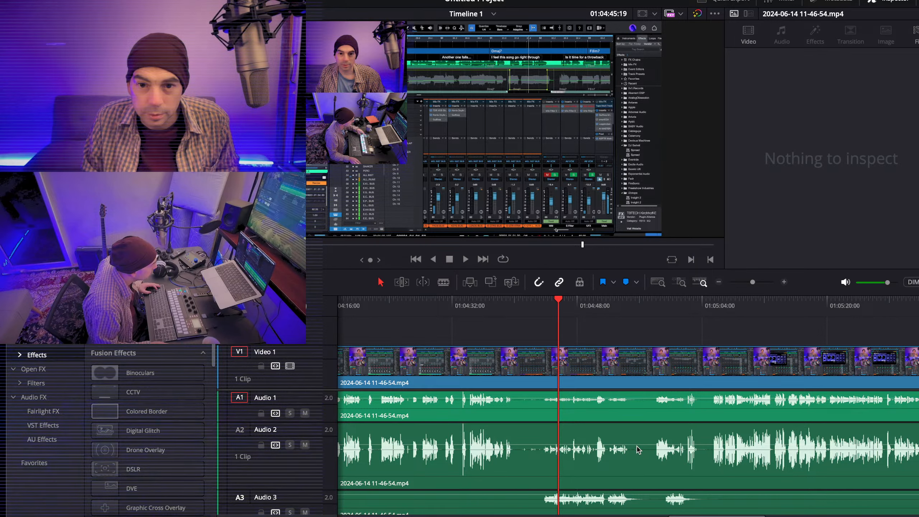
left_click(705, 454)
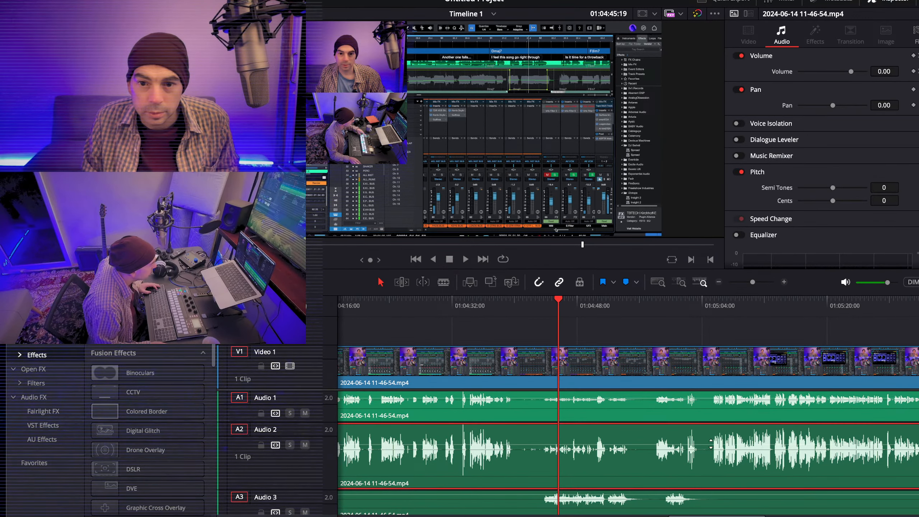
left_click(711, 445, "alt")
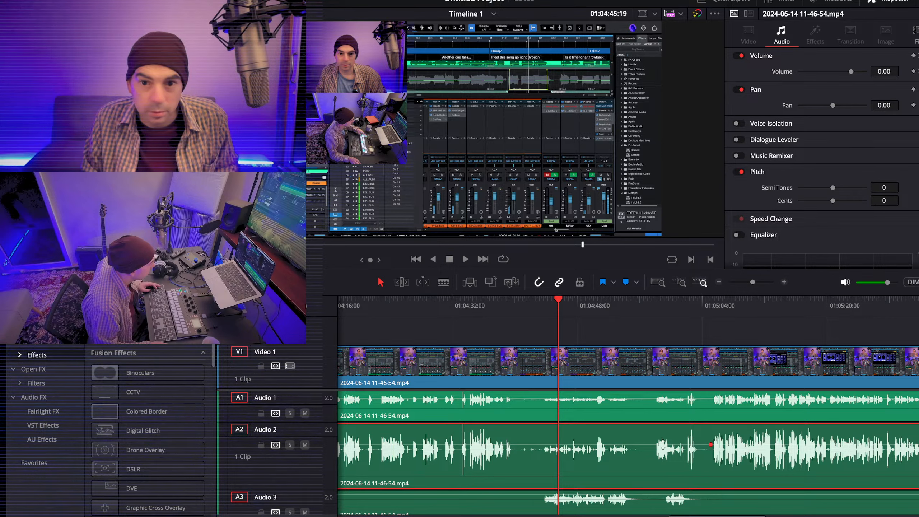
left_click(658, 307)
key("space")
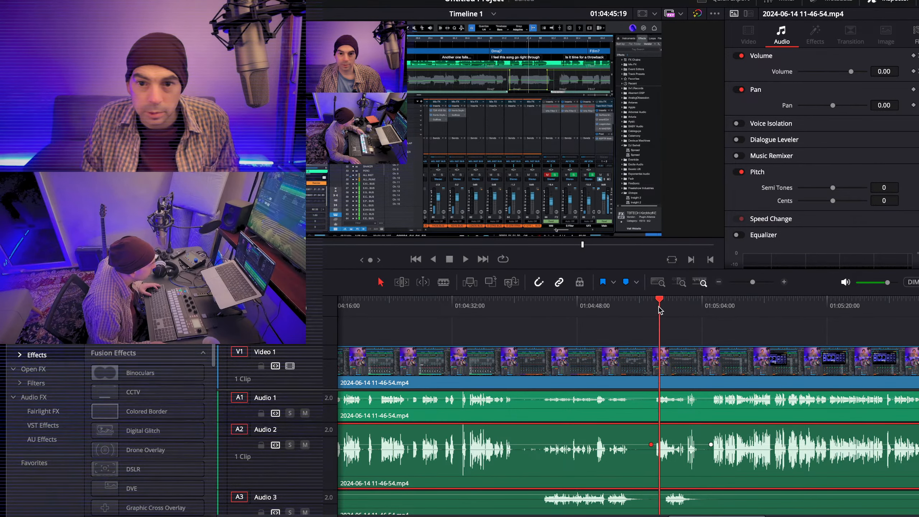
left_click(651, 444)
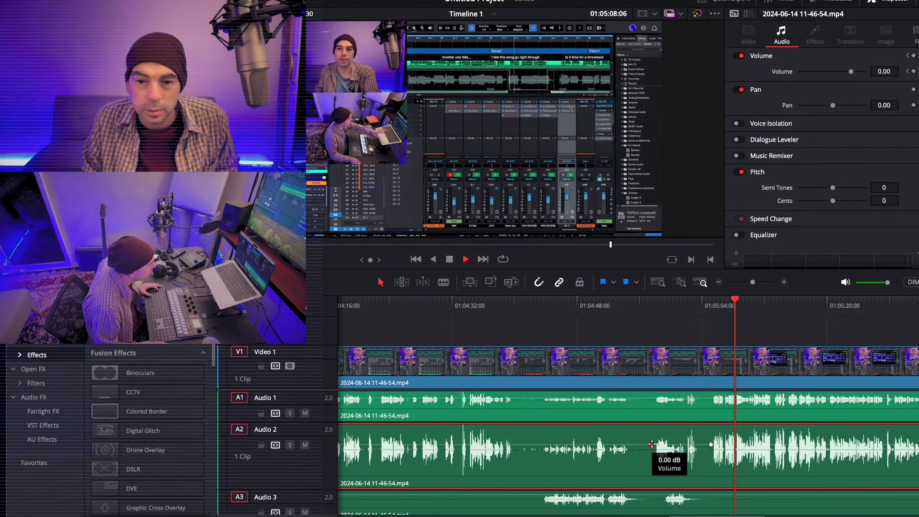
left_click_drag(651, 444, 665, 474)
key("ctrl+z")
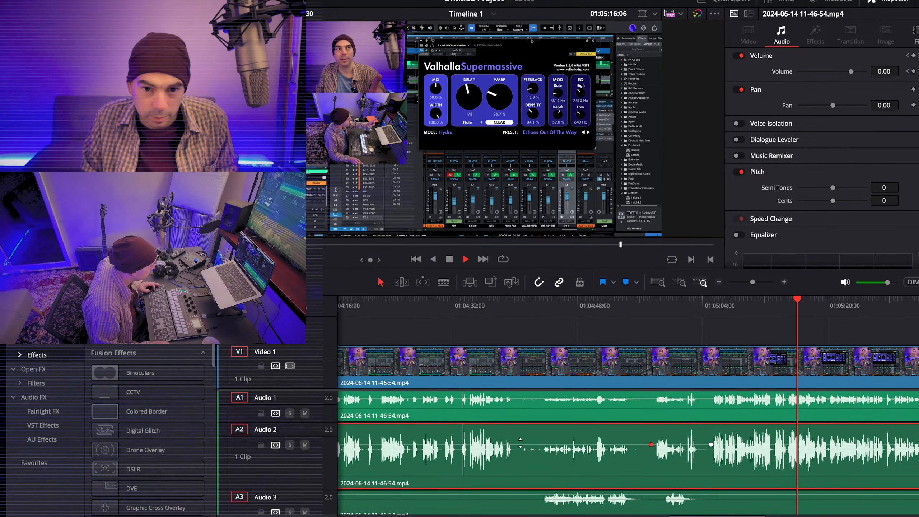
- Add keyframes to the Audio 2 clip and pull its volume down between about 01:04:40 and 01:04:57
left_click(519, 444, "alt")
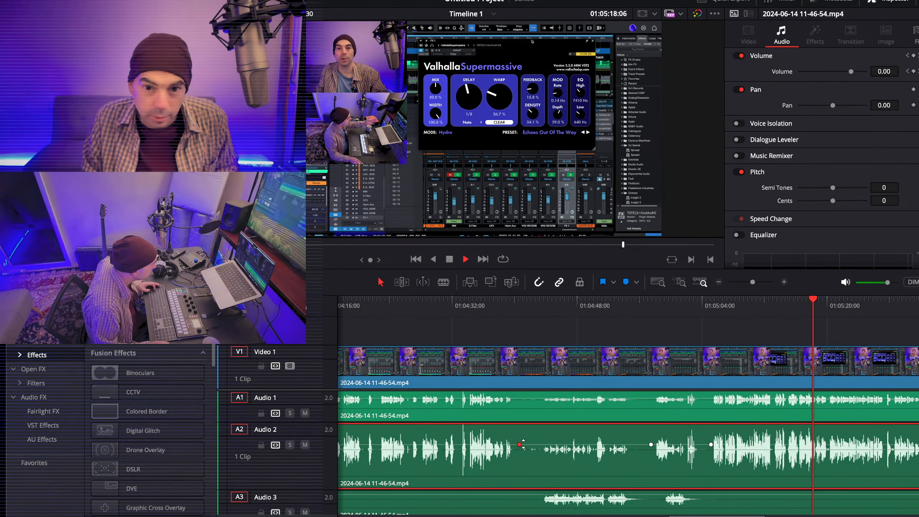
left_click(536, 445, "alt")
left_click_drag(535, 445, 542, 482)
left_click(632, 455, "alt")
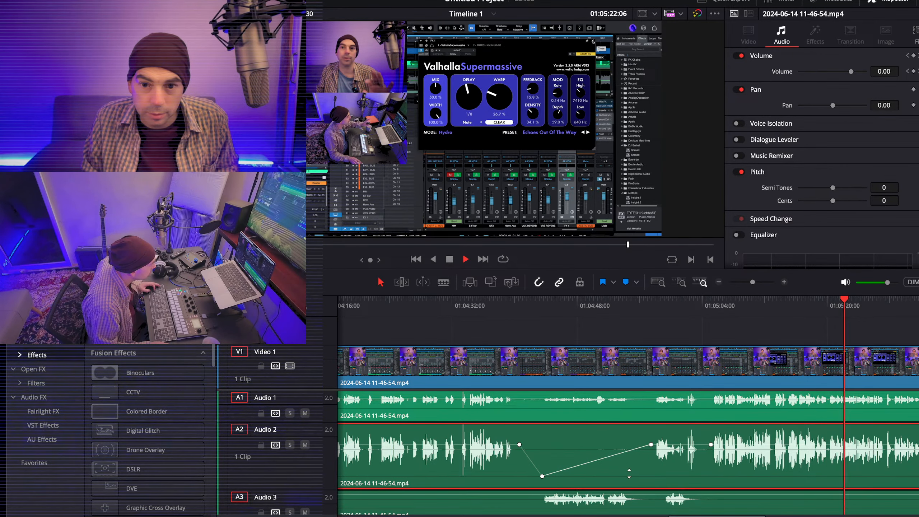
mouse_move(632, 457)
left_mouse_down()
mouse_move(628, 480)
mouse_move(581, 470)
mouse_move(606, 439)
mouse_move(620, 445)
left_mouse_up()
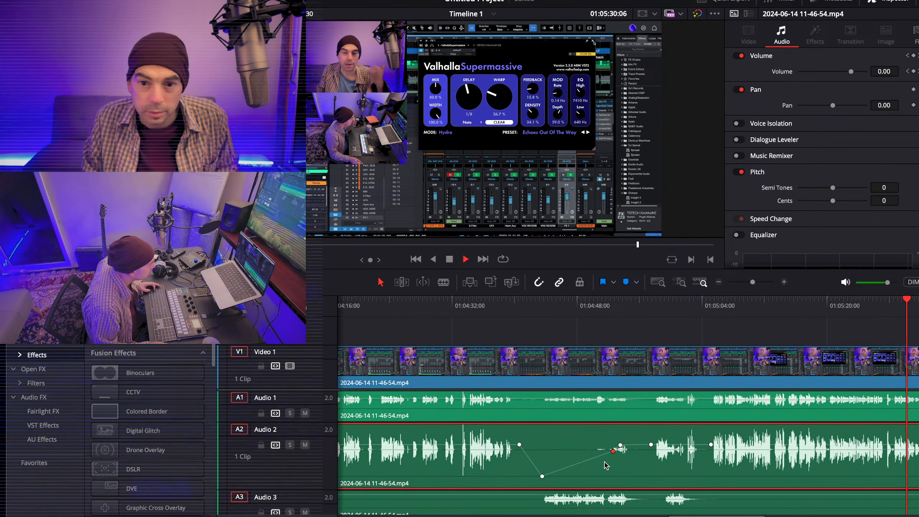
left_click(611, 452, "alt")
mouse_move(613, 451)
left_mouse_down()
mouse_move(610, 476)
mouse_move(607, 444)
left_mouse_up()
- Play from about 01:04:58 to check the sound between the lowered section and the 01:05:05 keyframe
scroll(607, 445, "left", 10)
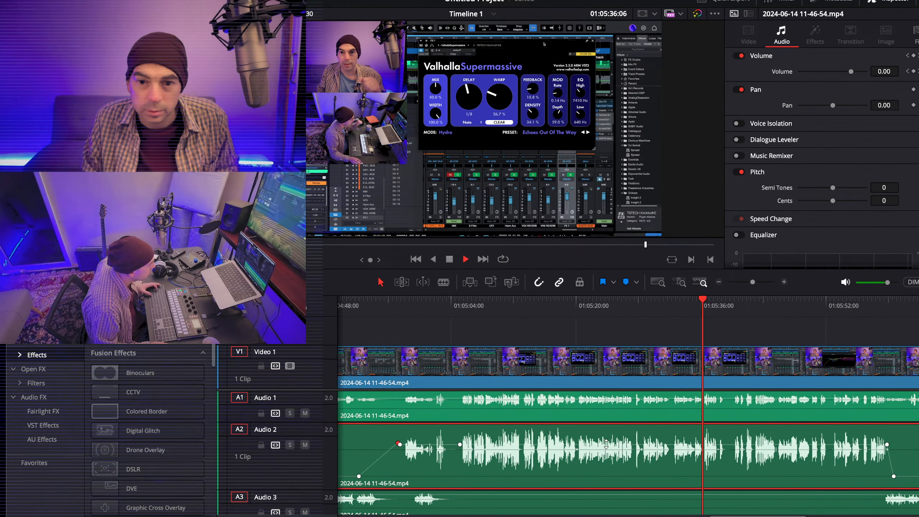
key("space")
scroll(606, 446, "left", 2)
scroll(600, 441, "left", 20)
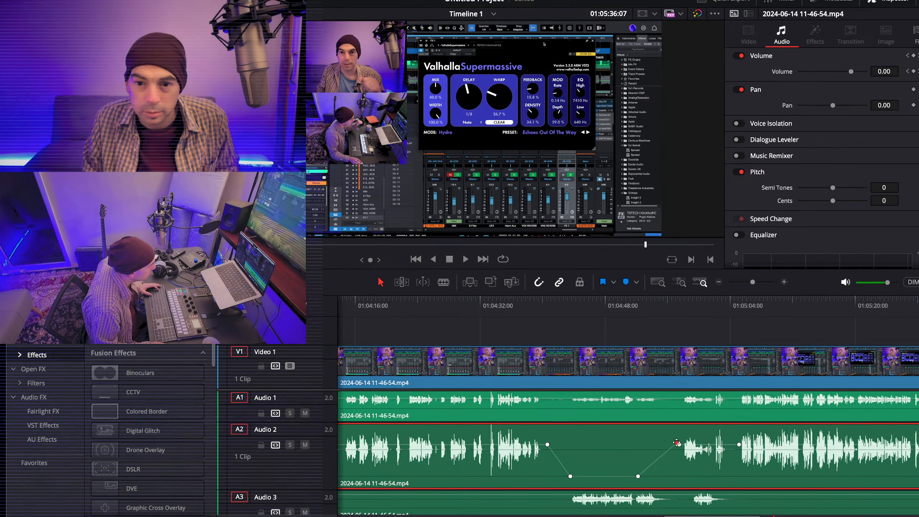
left_click(686, 306)
key("space")
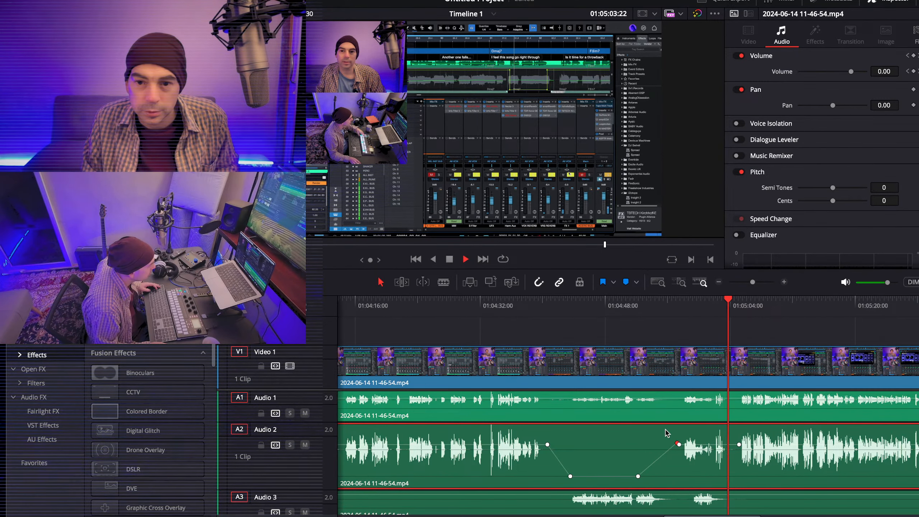
scroll(658, 431, "left", 5)
scroll(653, 431, "right", 7)
- Play the earliest Audio 3 passage and use keyframes to lower the Audio 2 volume between about 01:03:58 and 01:04:02
scroll(652, 431, "left", 15)
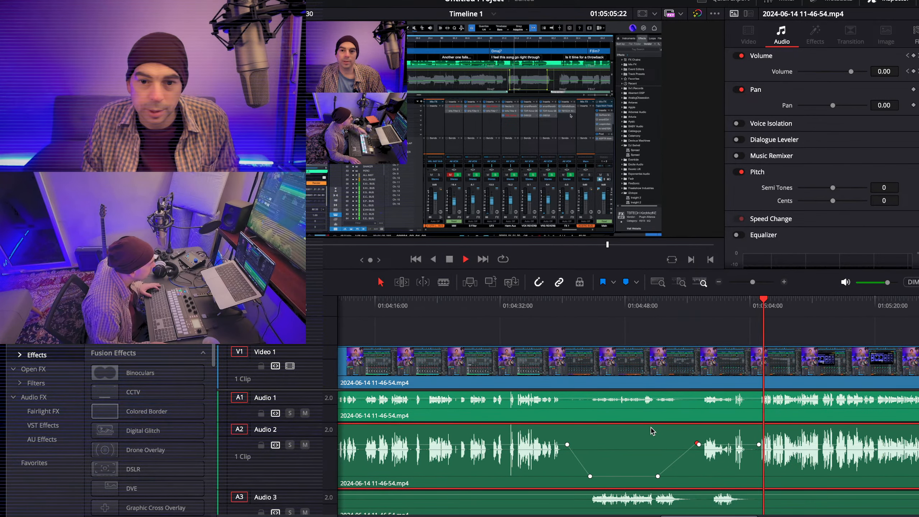
key("space")
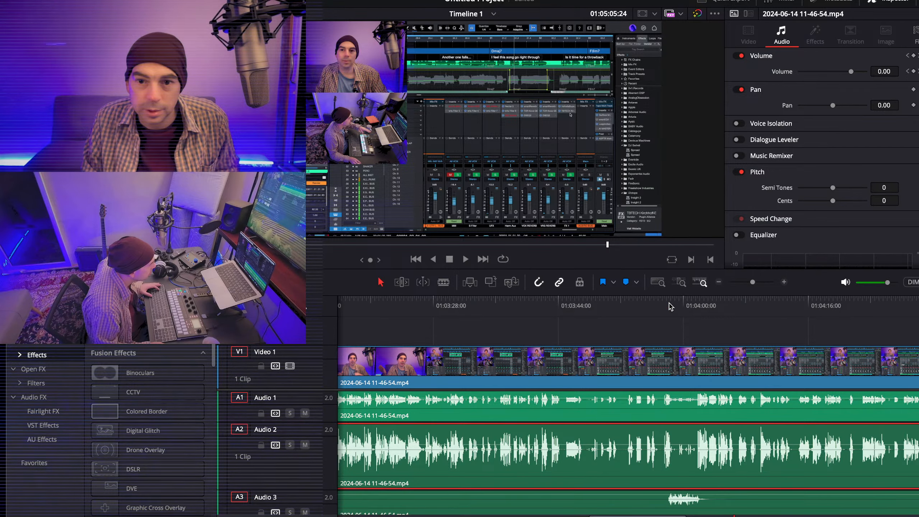
left_click(670, 306)
key("space")
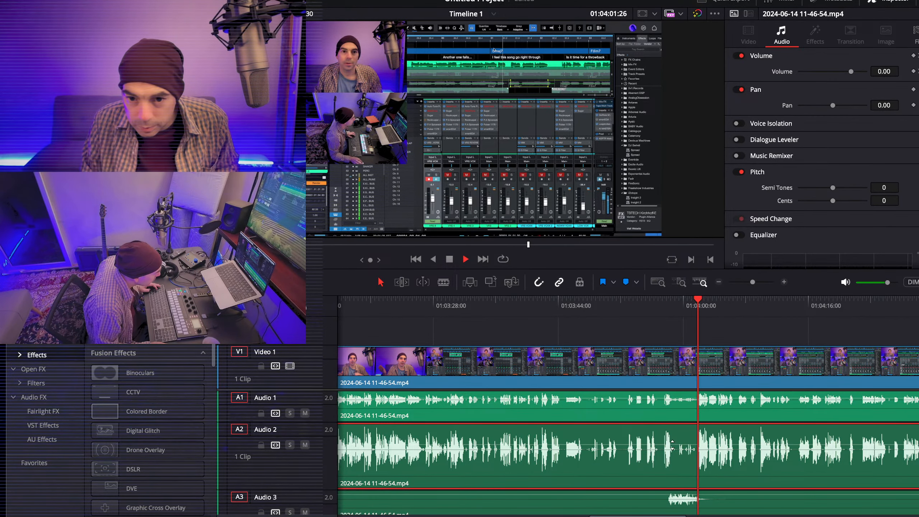
left_click(671, 445, "alt")
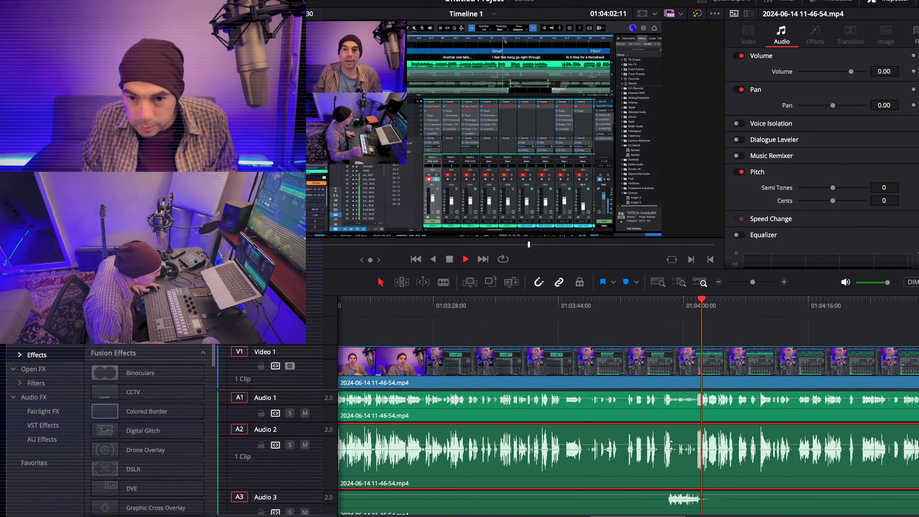
left_click(700, 444, "alt")
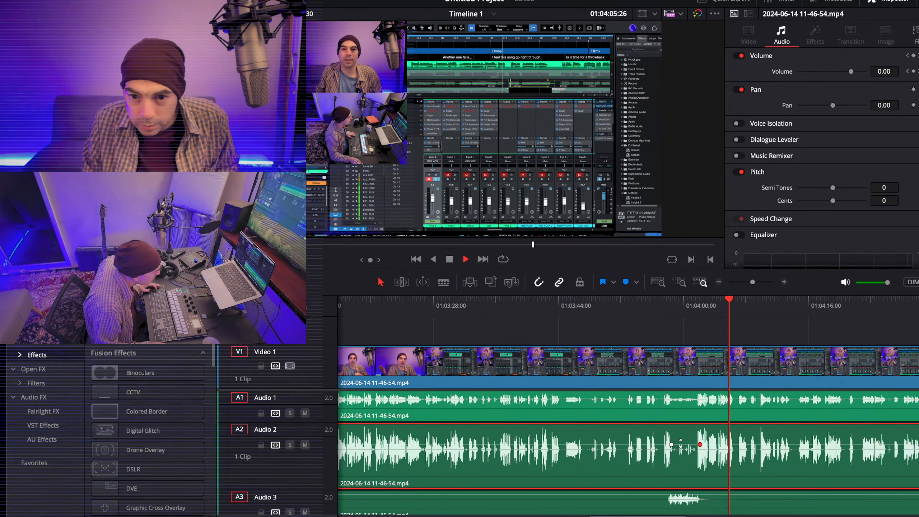
left_click_drag(681, 444, 679, 484)
left_click(690, 461)
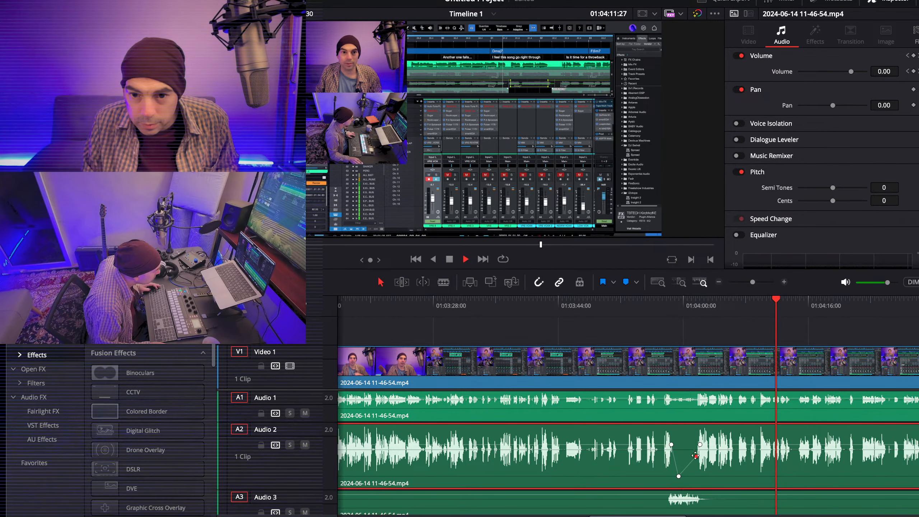
left_click_drag(695, 456, 697, 476)
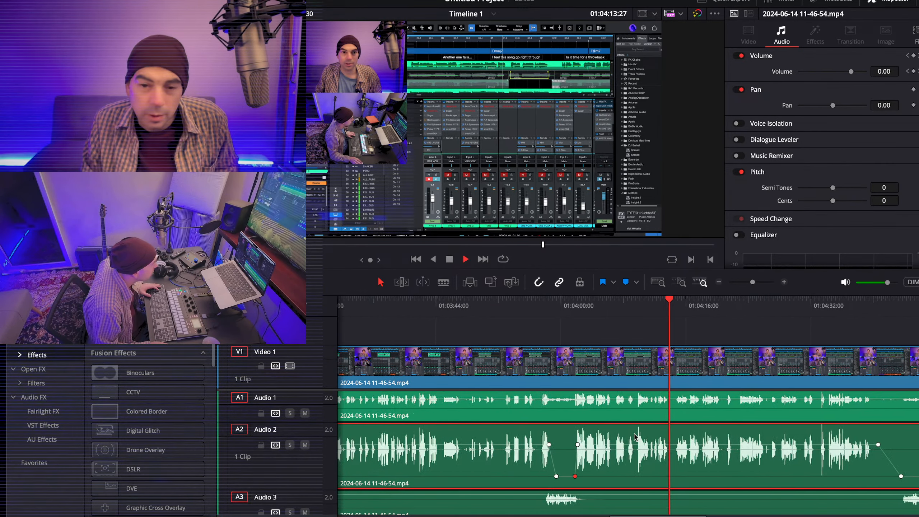
- Stop playback and review the timeline from start to end for other Audio 3 passages
scroll(634, 438, "left", 10)
key("space")
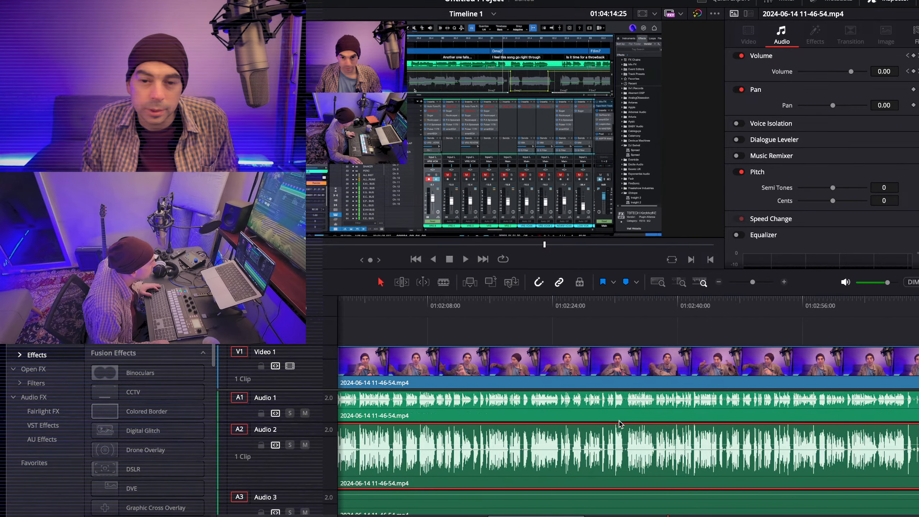
scroll(619, 424, "left", 10)
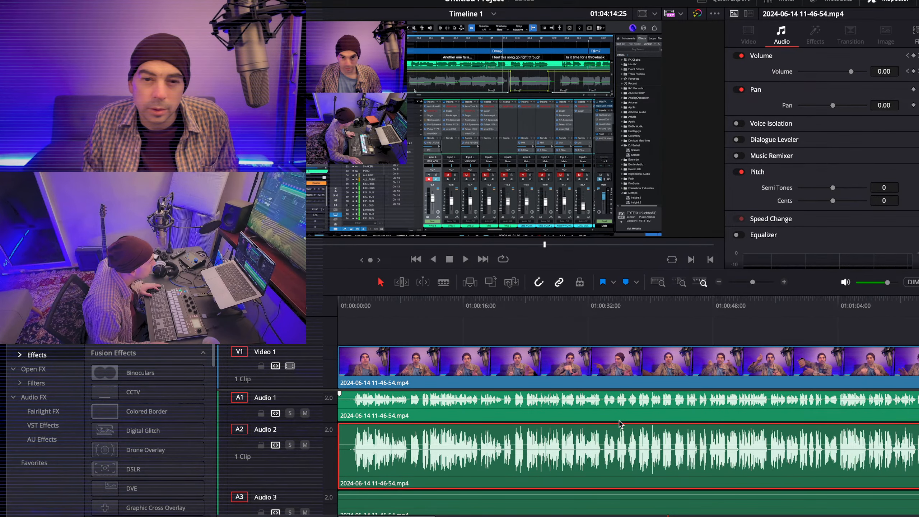
scroll(620, 424, "right", 20)
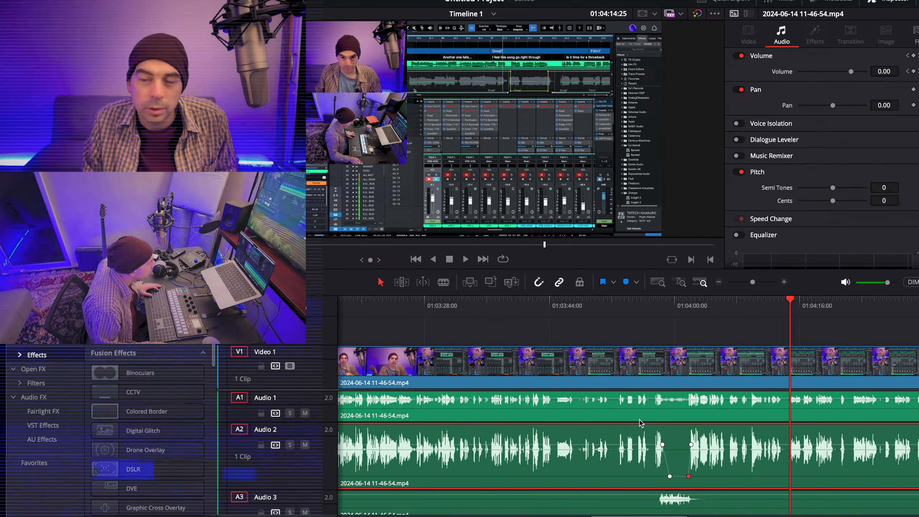
scroll(640, 423, "right", 20)
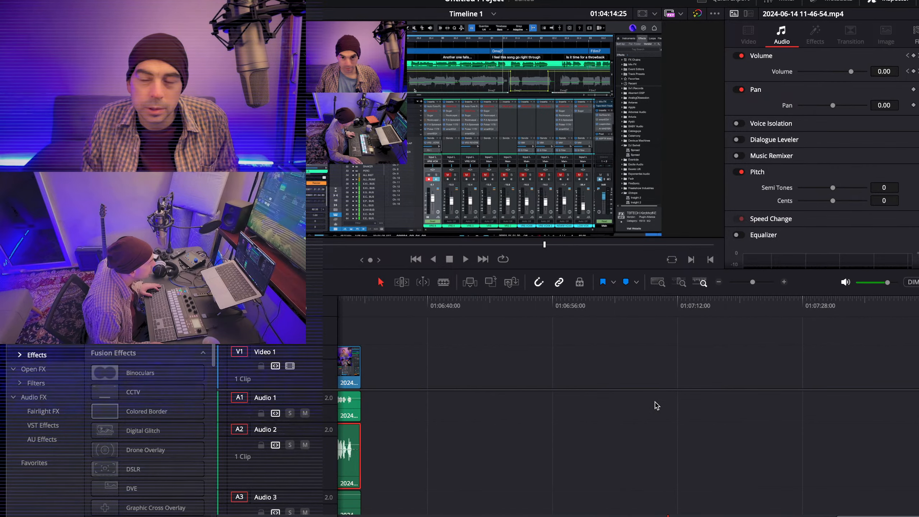
scroll(657, 405, "right", 2)
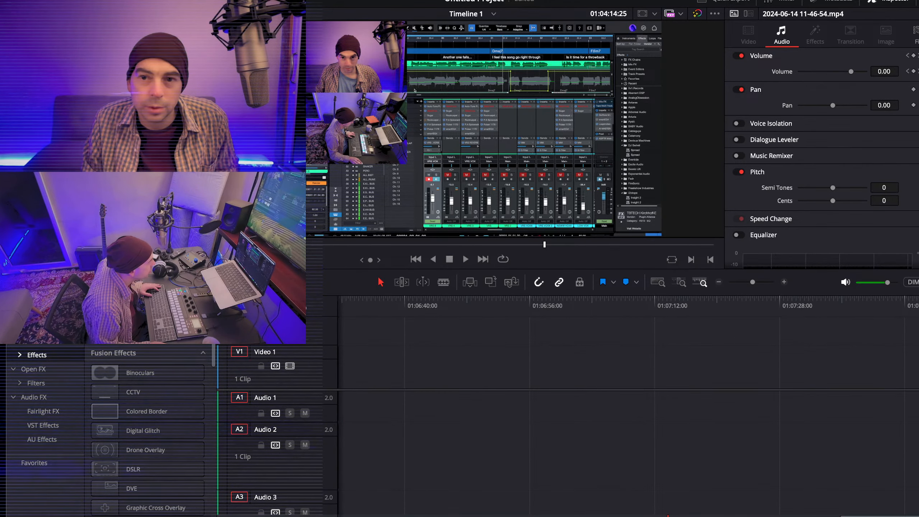
- On the Fairlight page, mute Audio 1 and add the Dialogue Processor effect to Audio 2
key("shift+7")
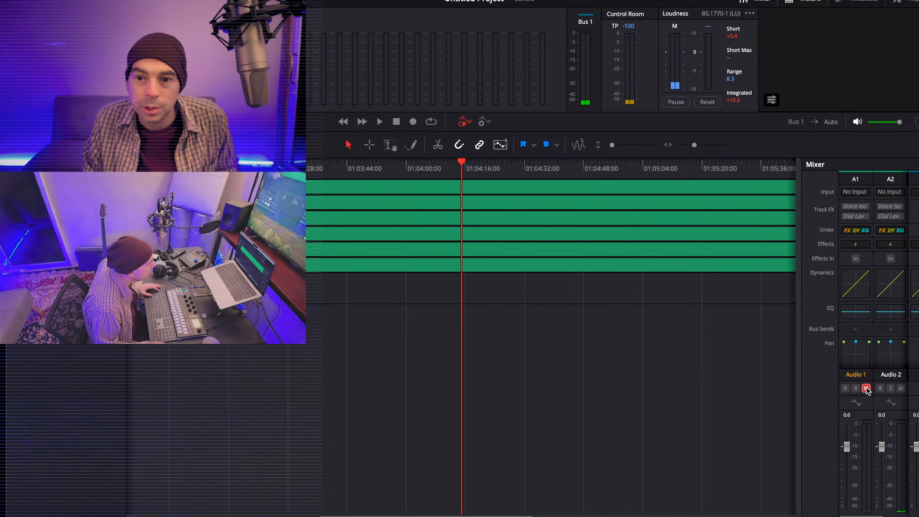
left_click(891, 245)
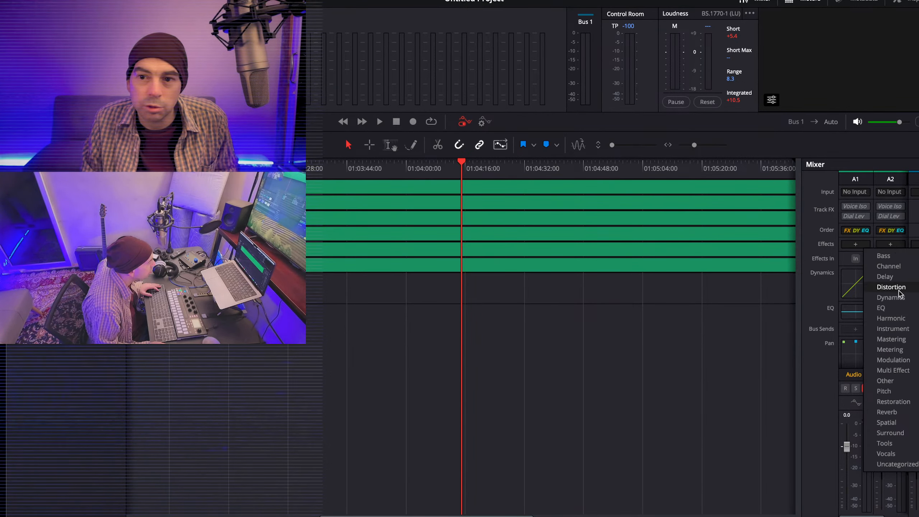
mouse_move(910, 265)
mouse_move(827, 269)
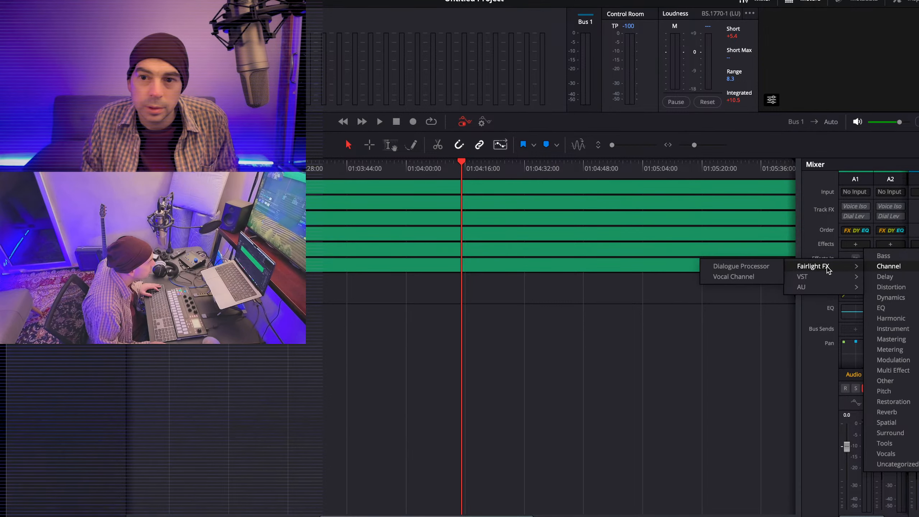
left_click(760, 266)
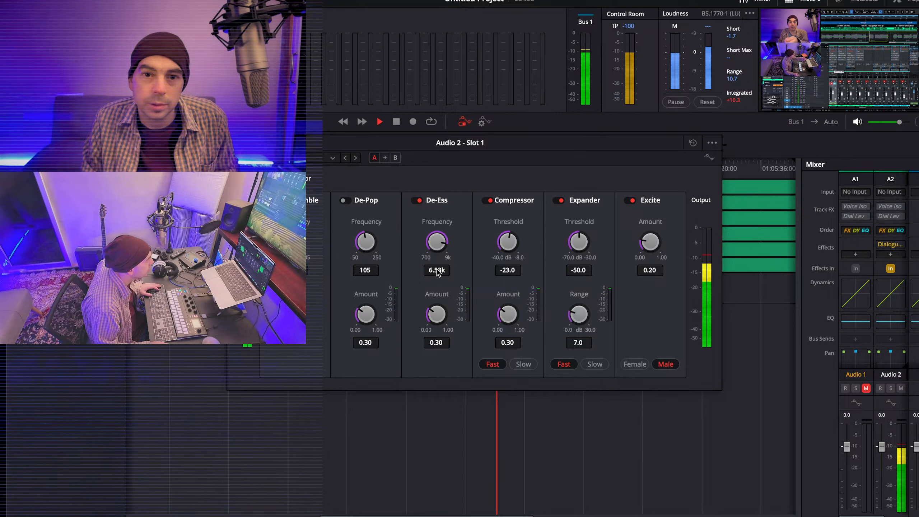
- During playback, set the Audio 2 Dialogue Processor's De-Ess frequency to 4.39k and its Expander threshold to -58.1 dB
left_click_drag(438, 272, 369, 329)
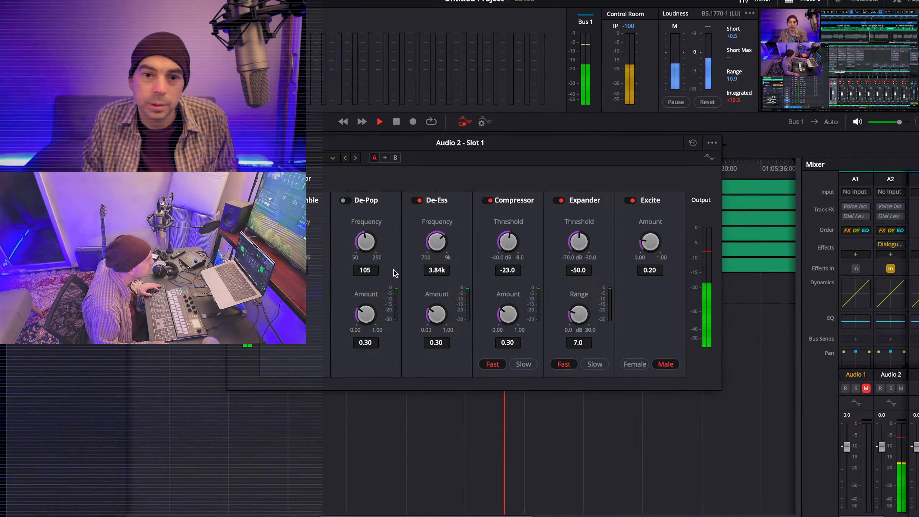
left_click_drag(397, 257, 404, 229)
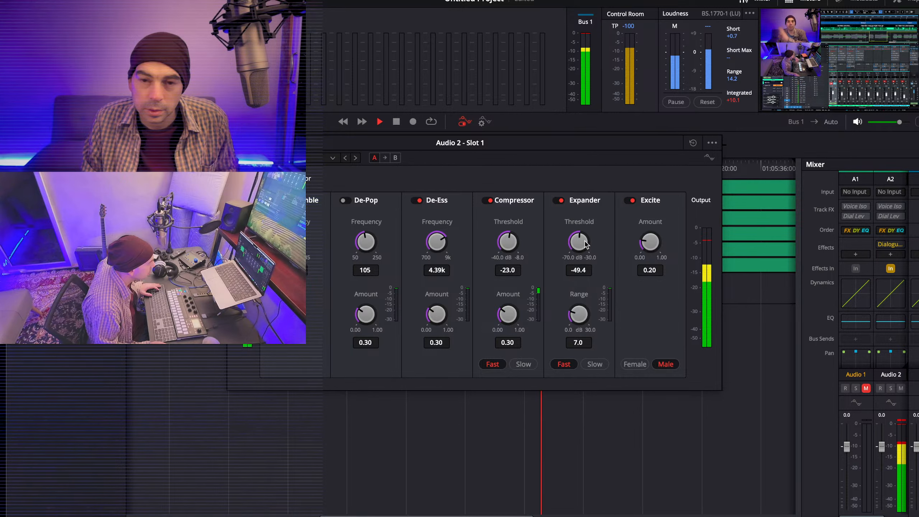
left_click_drag(583, 234, 571, 248)
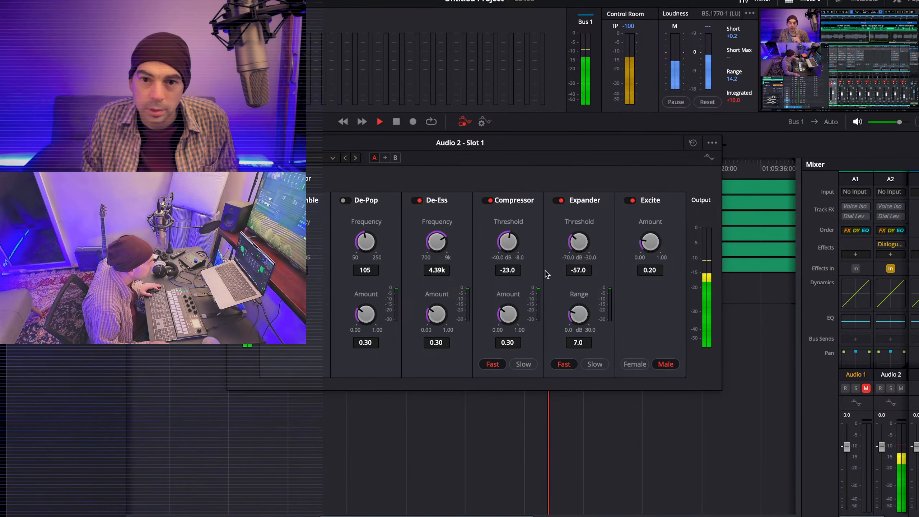
left_click_drag(539, 287, 538, 289)
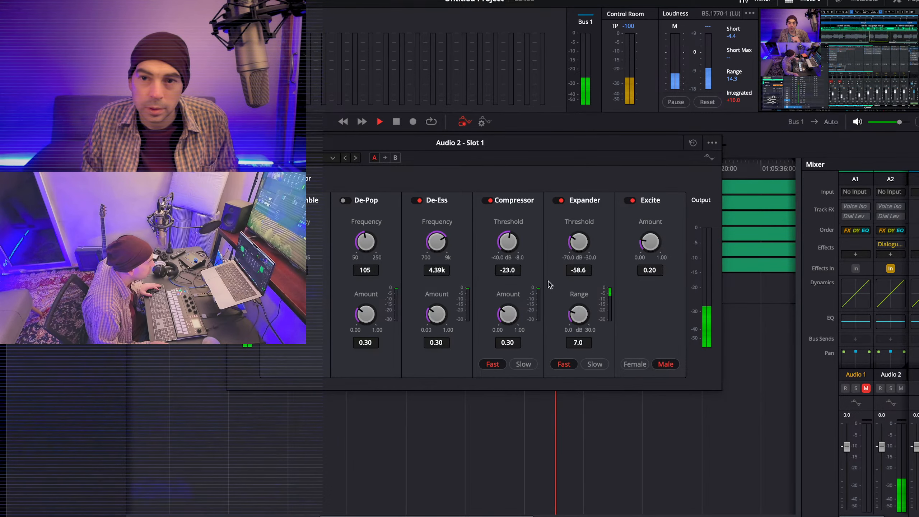
left_click_drag(580, 243, 583, 239)
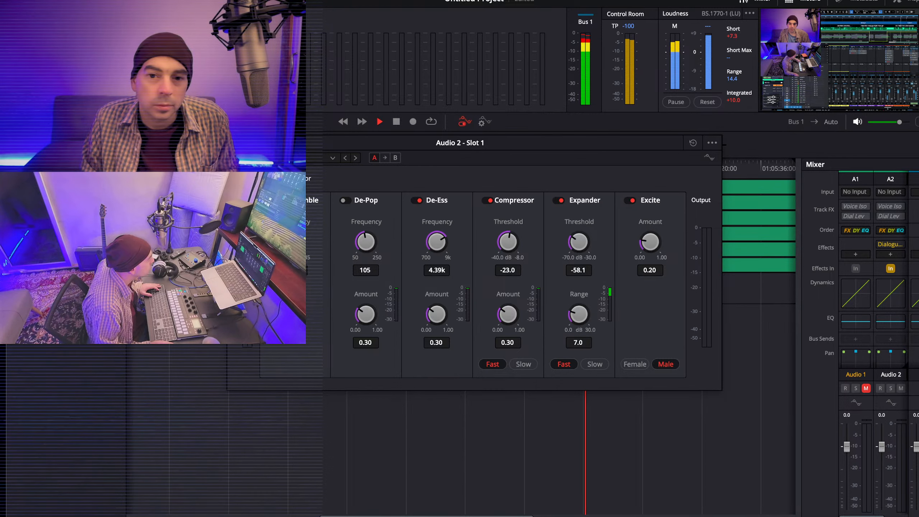
left_click(235, 143)
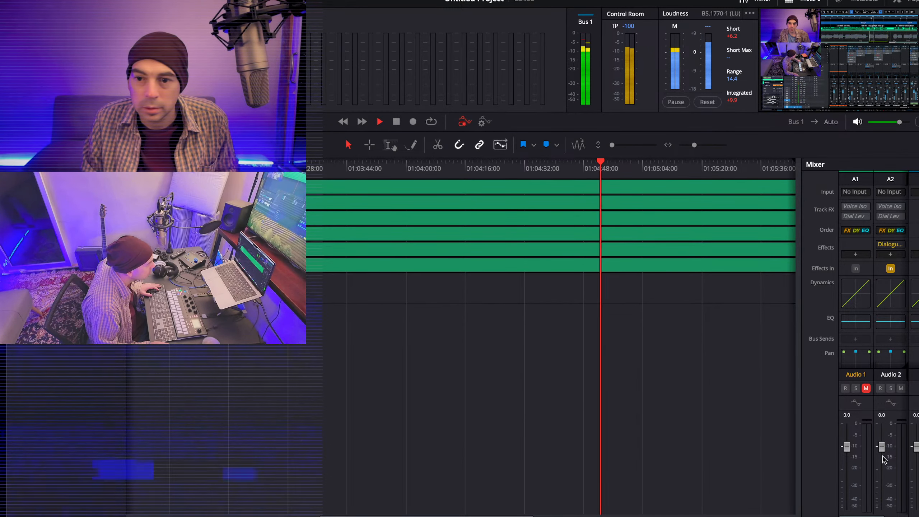
- Raise the Audio 2 fader to +5.3 and add a Limiter to Bus 1 with its ceiling at -1.0 dBTP
left_click_drag(884, 448, 884, 435)
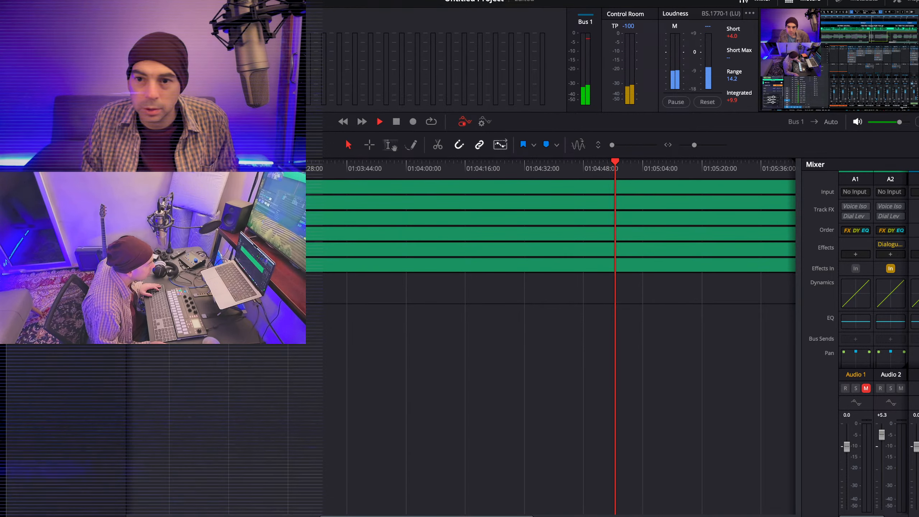
left_click(890, 254)
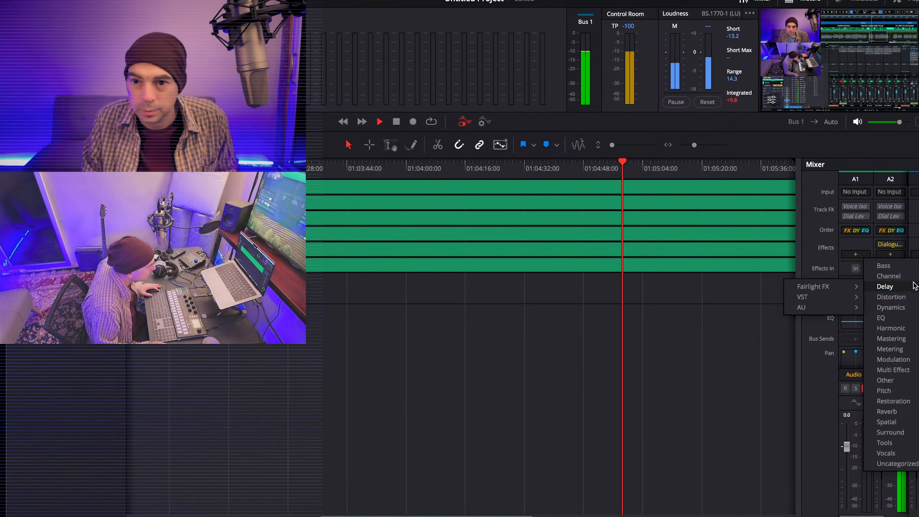
mouse_move(914, 314)
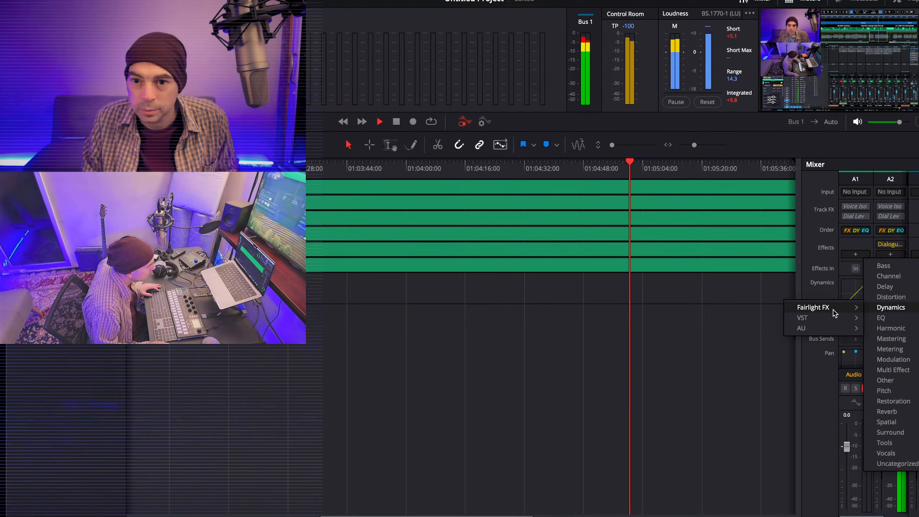
mouse_move(825, 308)
left_click(710, 308)
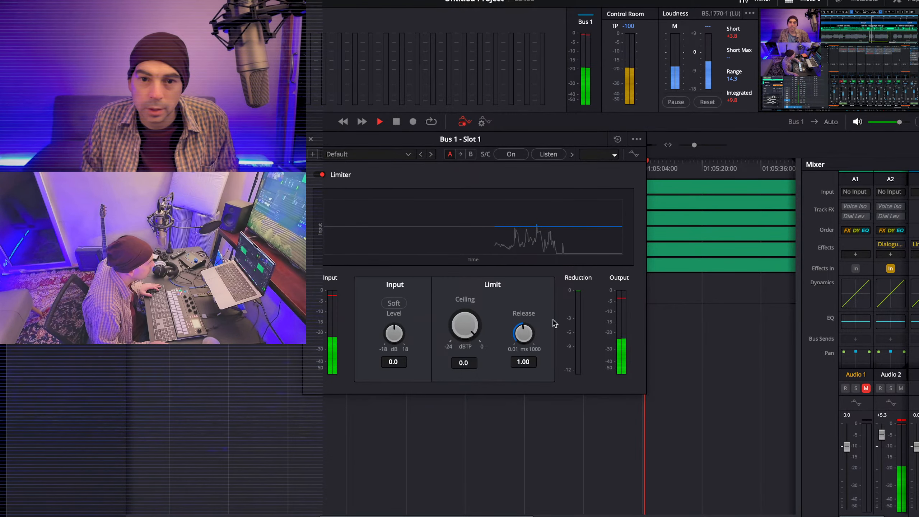
left_click_drag(465, 326, 457, 348)
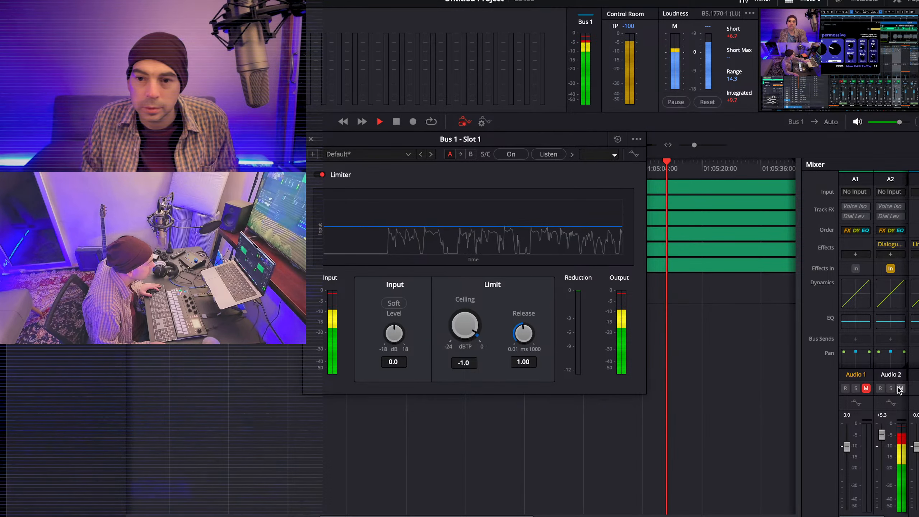
- Set the Excite amount in the Audio 2 Dialogue Processor to 0.25 and close both open effect windows
left_click(893, 231)
left_click(898, 232)
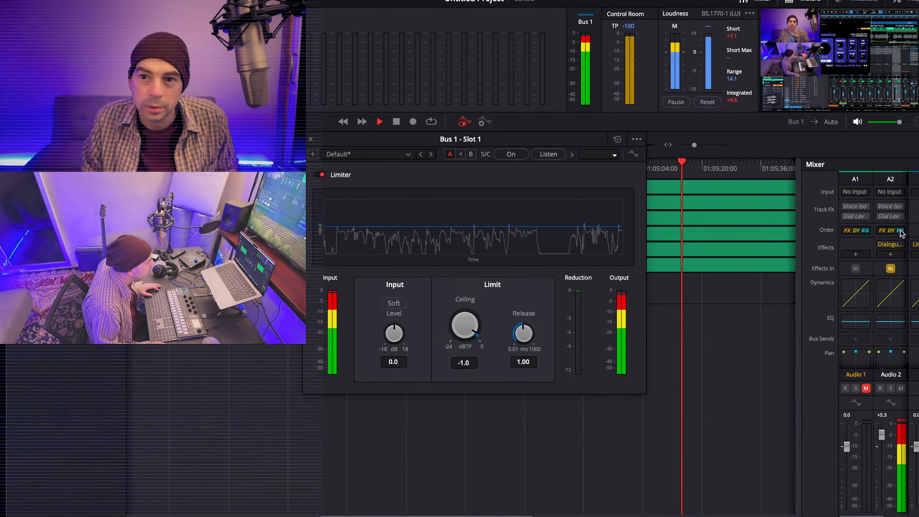
left_click(891, 245)
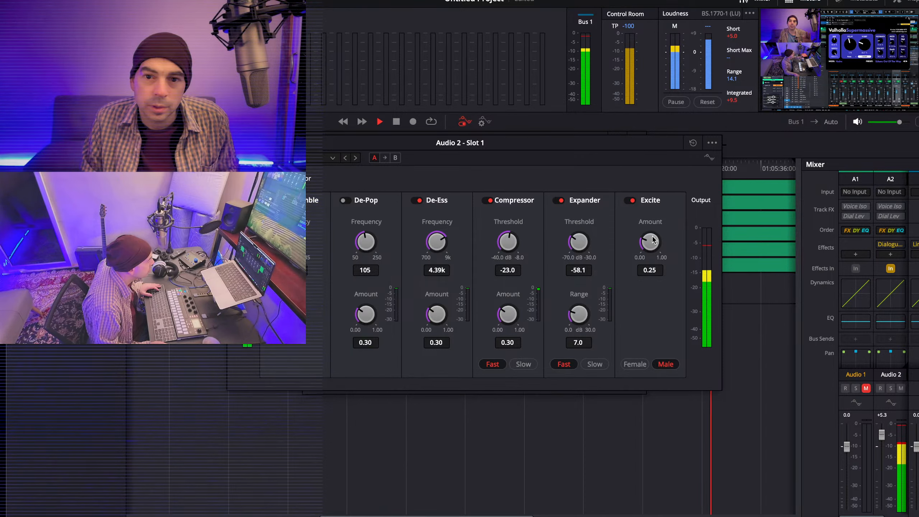
left_click_drag(653, 240, 654, 241)
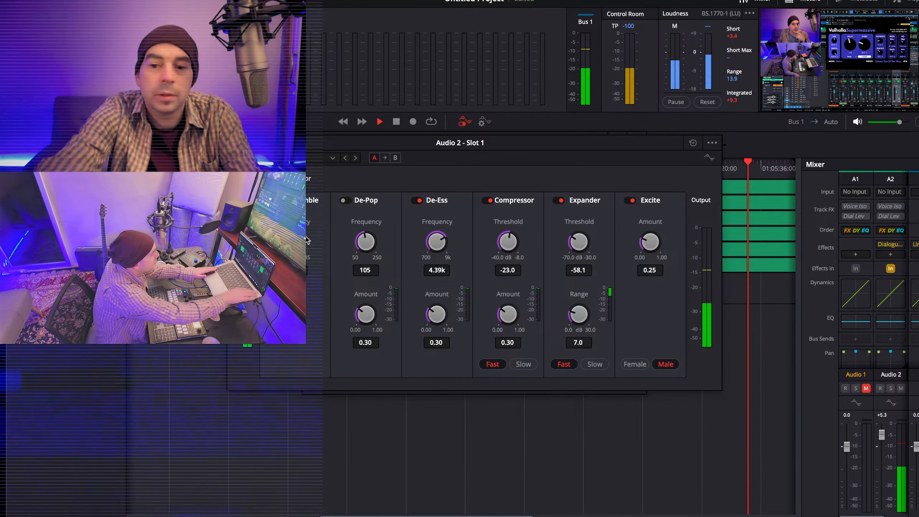
key("XF86AudioRaiseVolume")
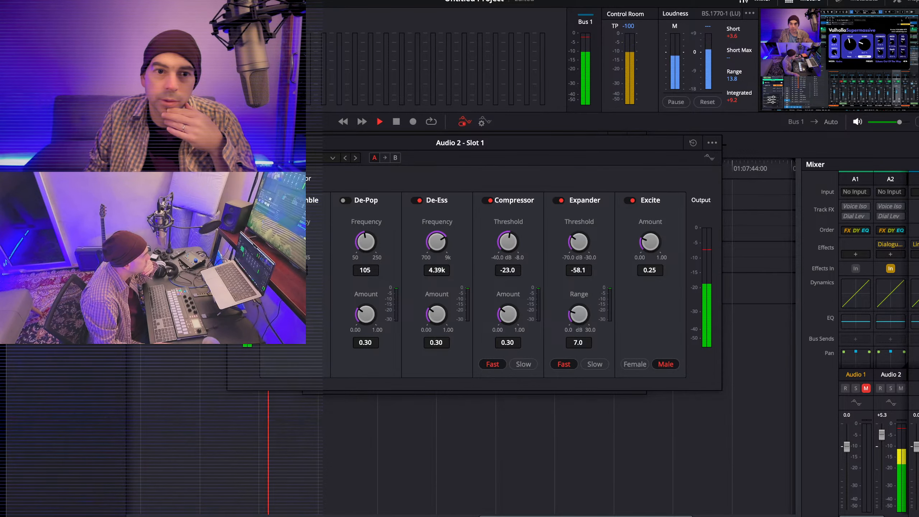
left_click(235, 143)
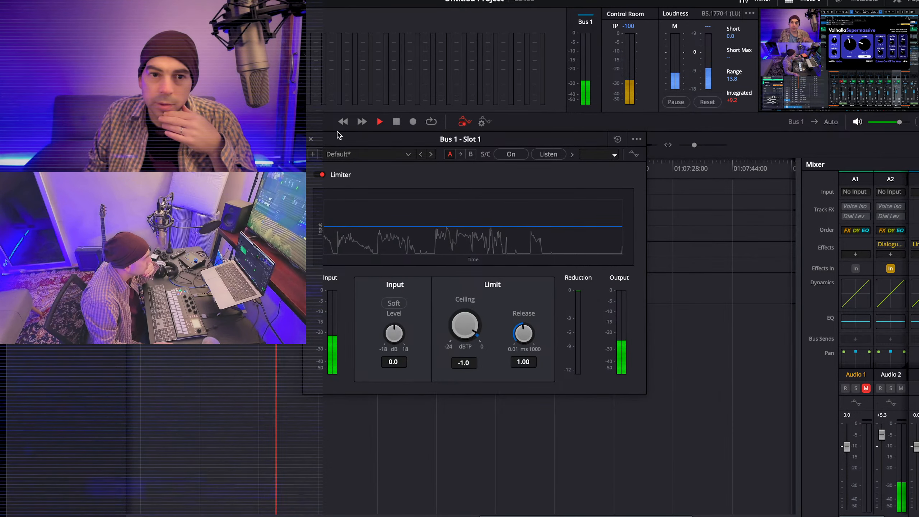
left_click(312, 140)
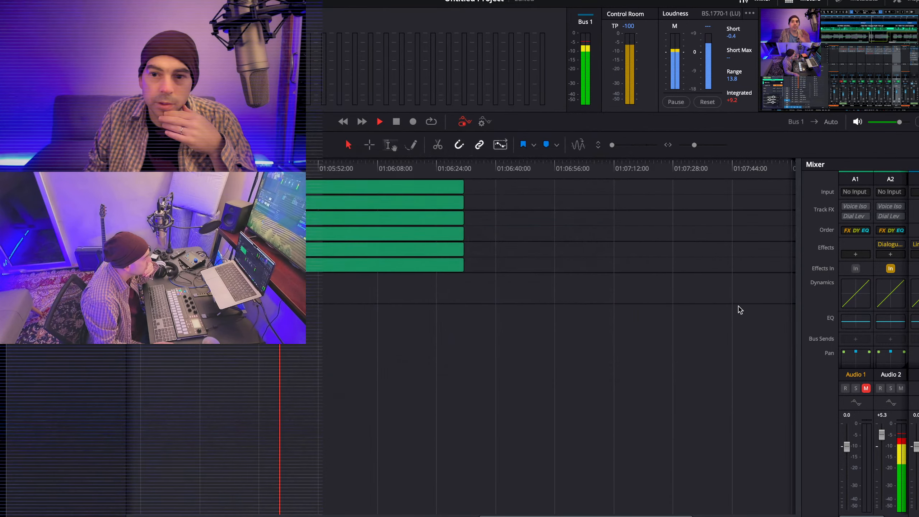
- Lower the Audio 2 fader to +5.0 and enlarge the Audio 3 track to show its waveform
left_click(882, 442)
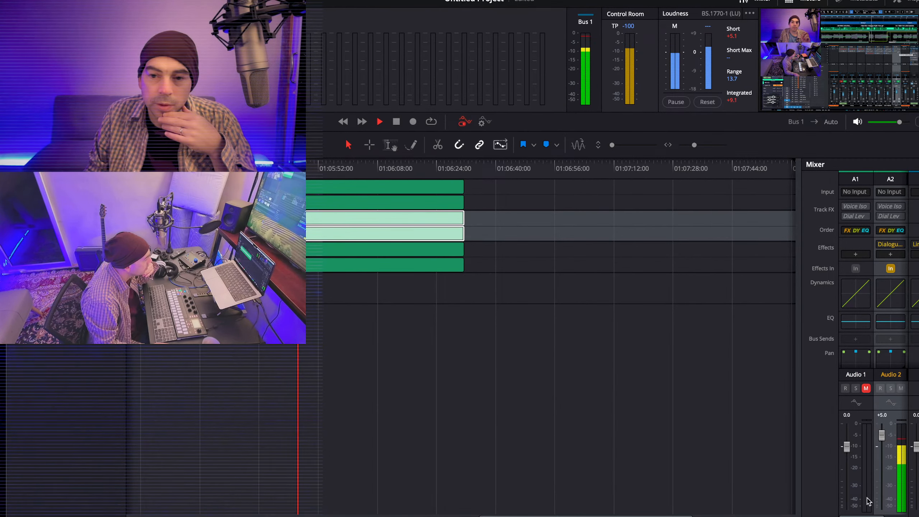
left_click_drag(866, 516, 890, 516)
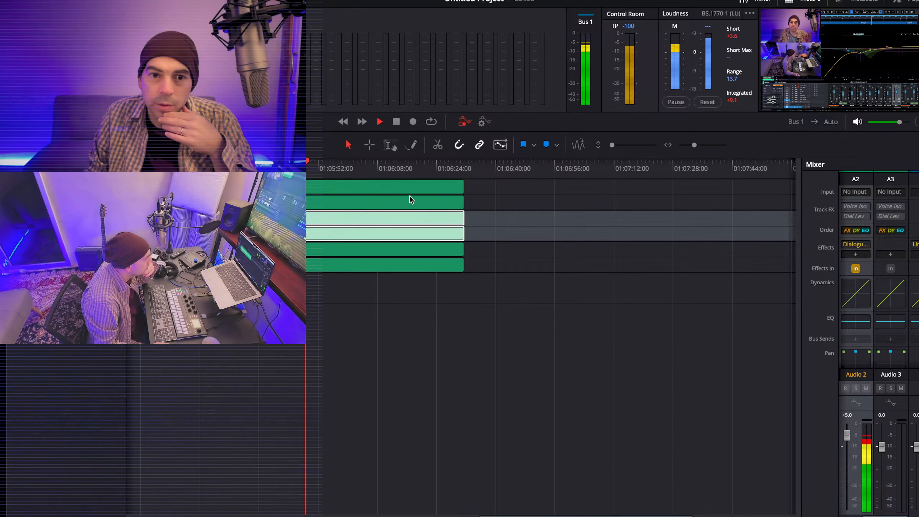
left_click_drag(65, 272, 65, 361)
- Play the Audio 3 passage between about 01:06:01 and 01:06:13 and lower the Audio 3 fader to -3.3
left_click(353, 167)
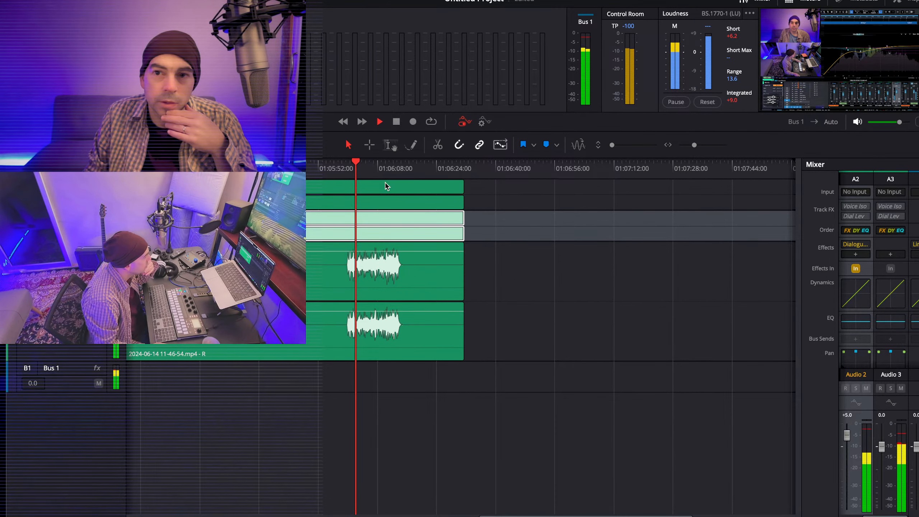
left_click(396, 168)
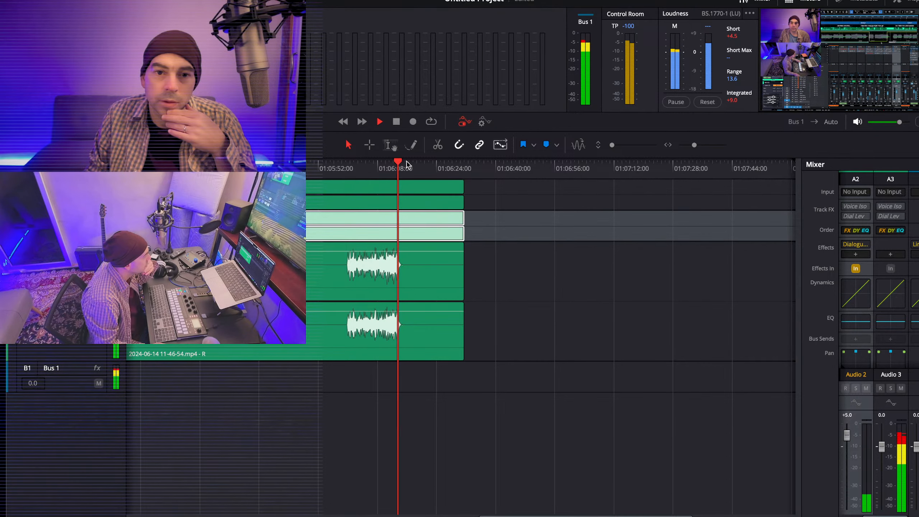
left_click(390, 168)
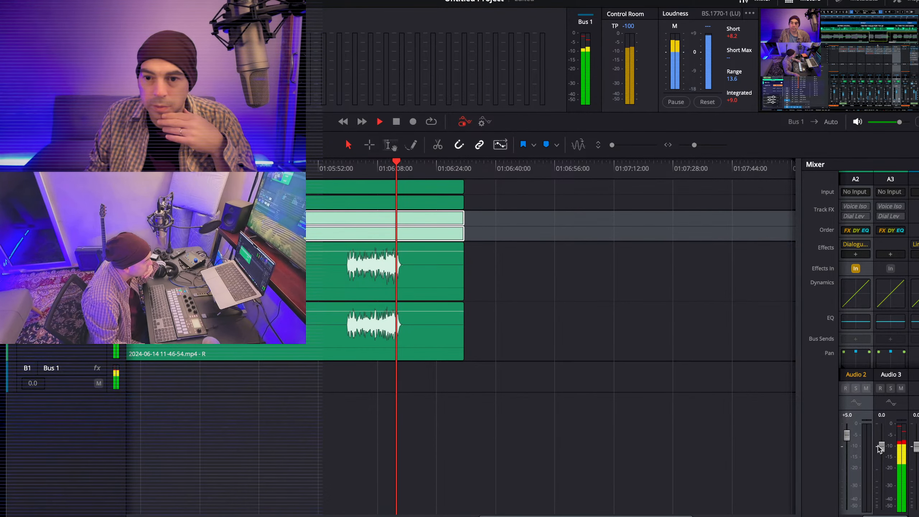
left_click_drag(882, 448, 882, 451)
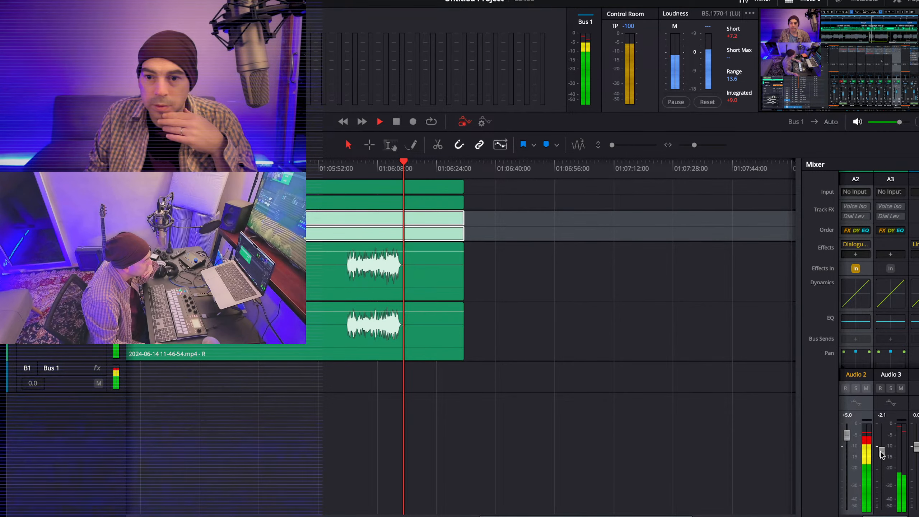
left_click_drag(882, 453, 873, 457)
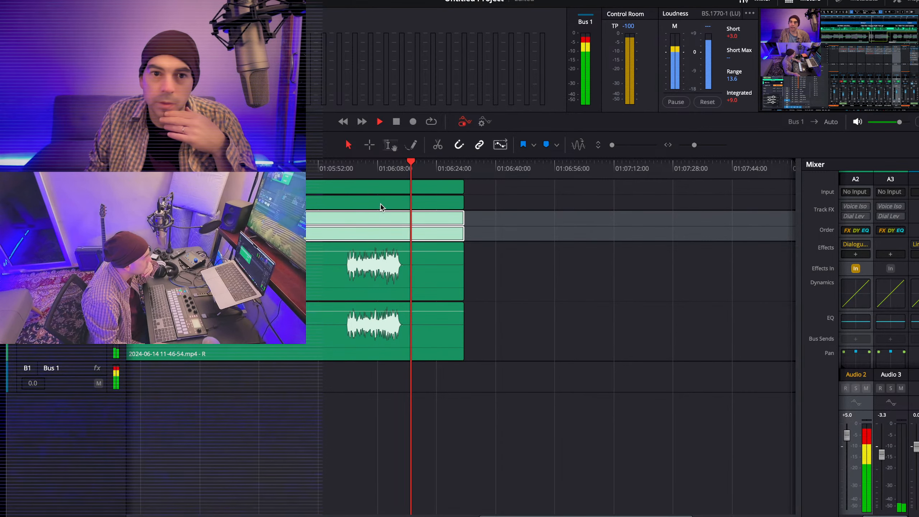
- Replay from about 01:06:07, 01:05:53 and an earlier passage to judge the balance, and check the Limiter on Bus 1
left_click(376, 170)
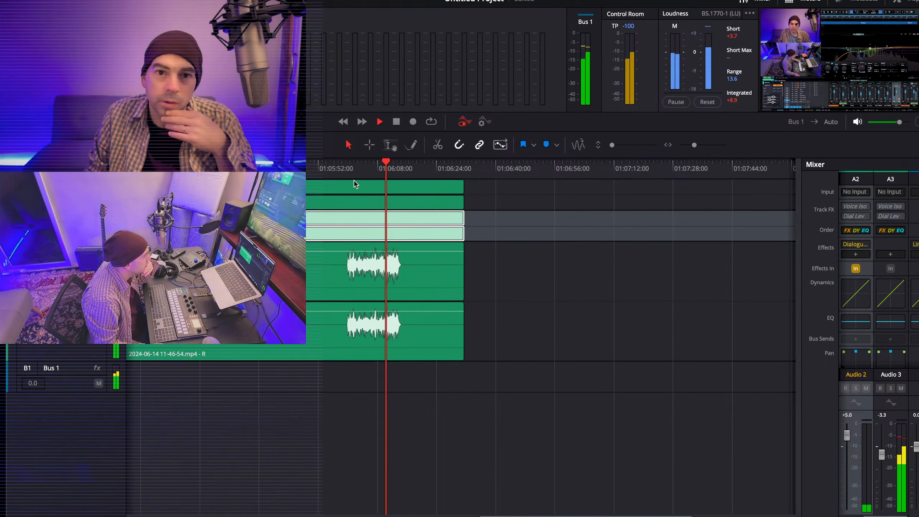
left_click(323, 169)
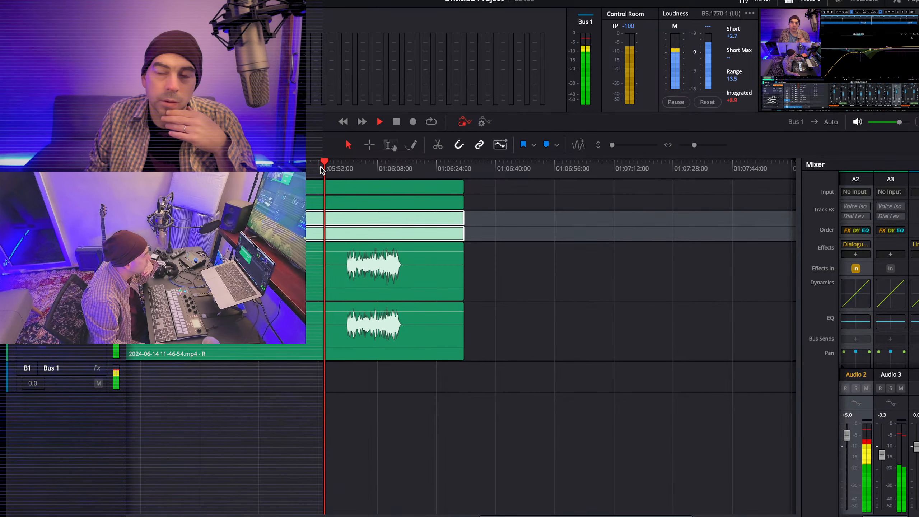
scroll(323, 171, "left", 2)
scroll(323, 171, "right", 5)
scroll(550, 268, "left", 10)
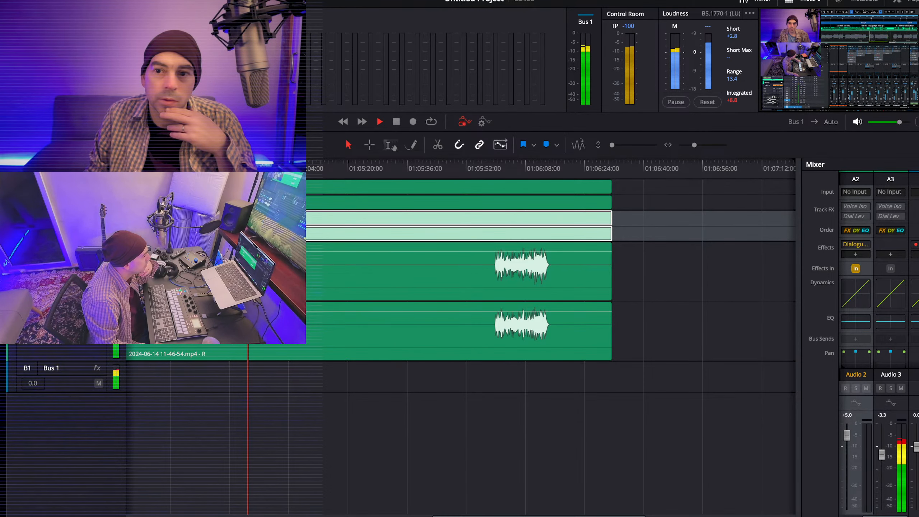
left_click(918, 245)
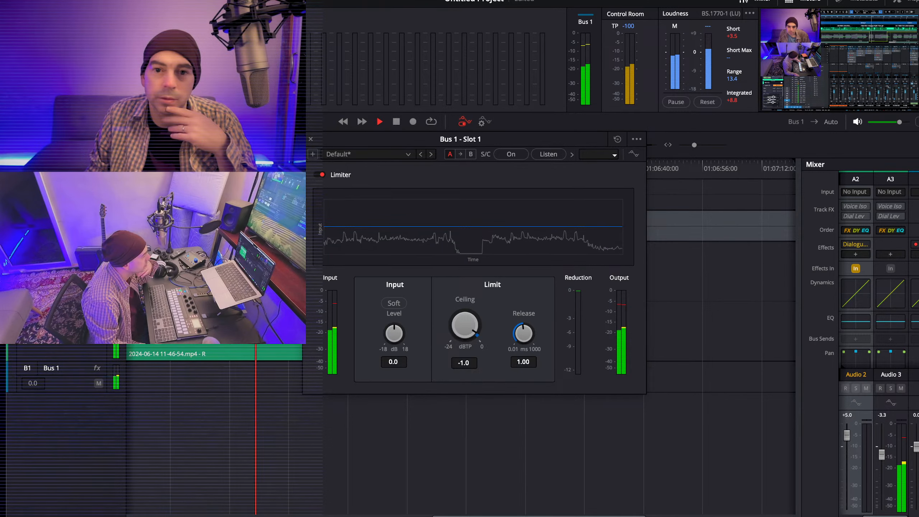
left_click(310, 139)
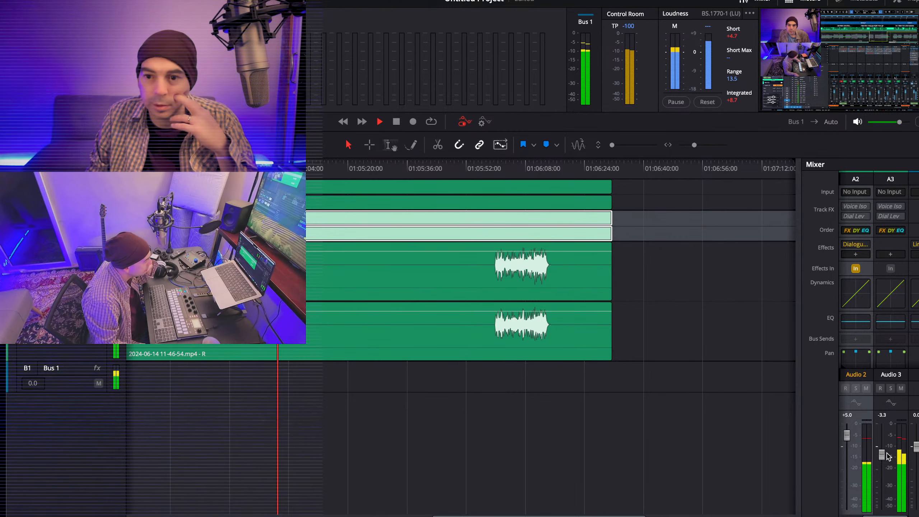
- Lower the Audio 3 fader to -4.4 and replay from about 01:04:50 to check the mix
left_click_drag(885, 458, 884, 460)
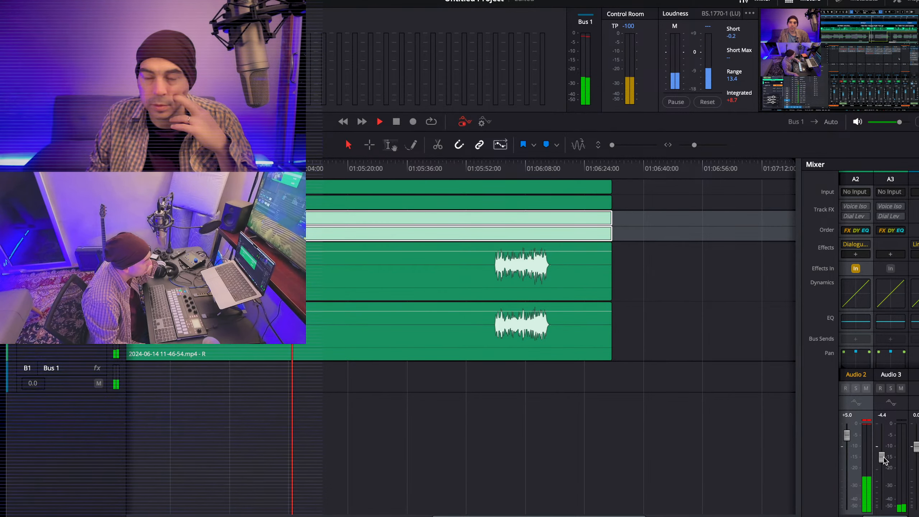
left_click(238, 167)
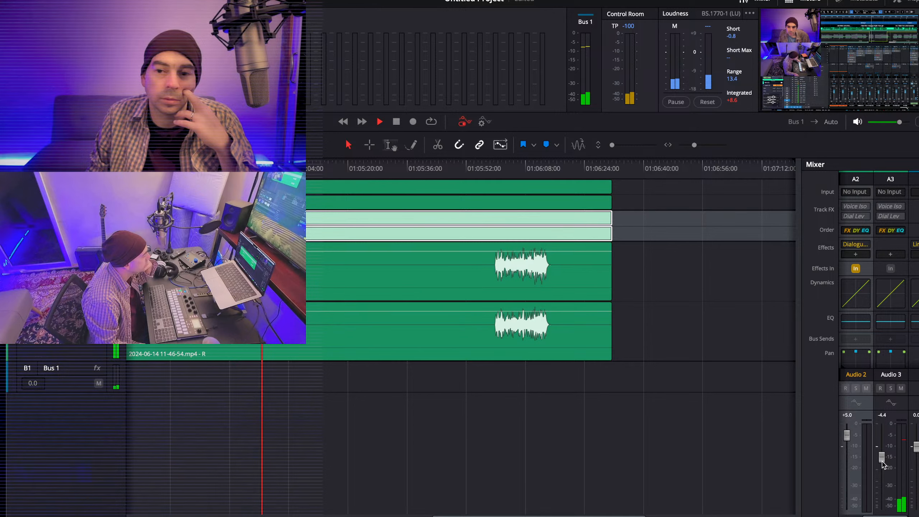
- Queue the entire Timeline 1 for export to the Movies folder as routingpreedit and render the job
left_click_drag(882, 465, 882, 466)
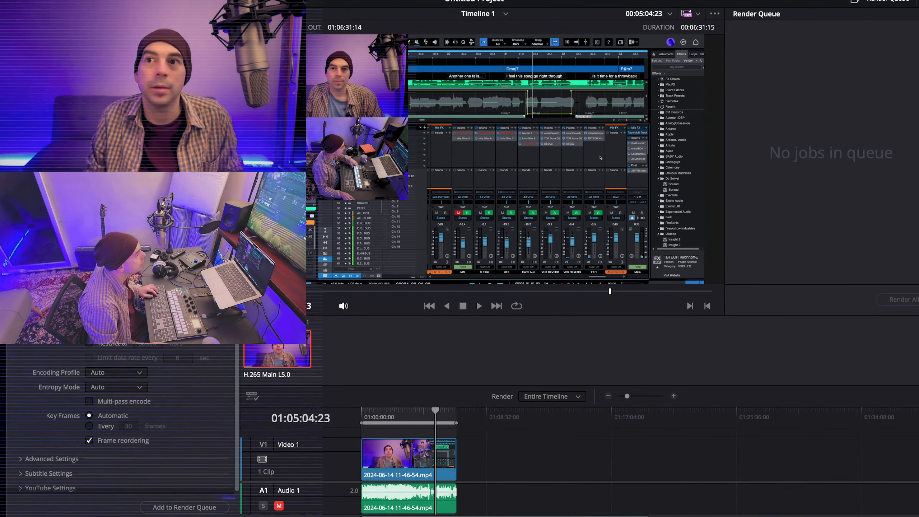
scroll(121, 420, "down", 1)
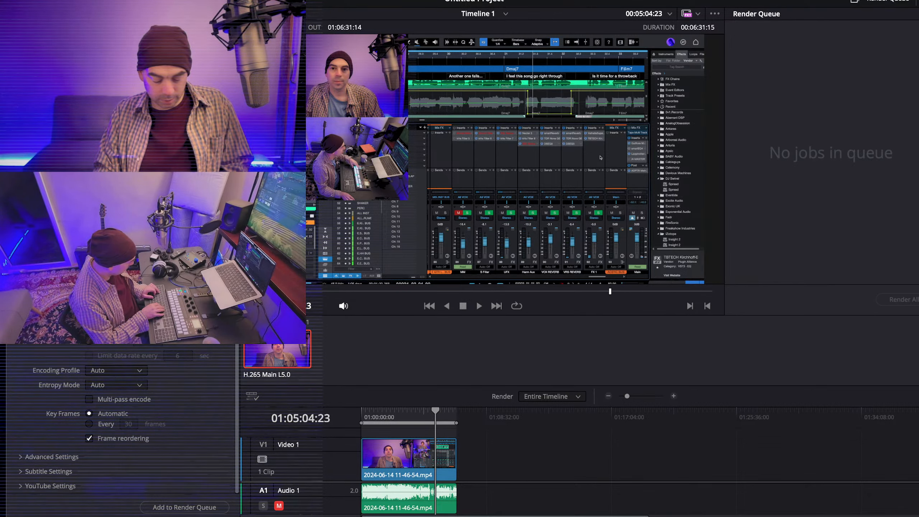
scroll(120, 416, "up", 1)
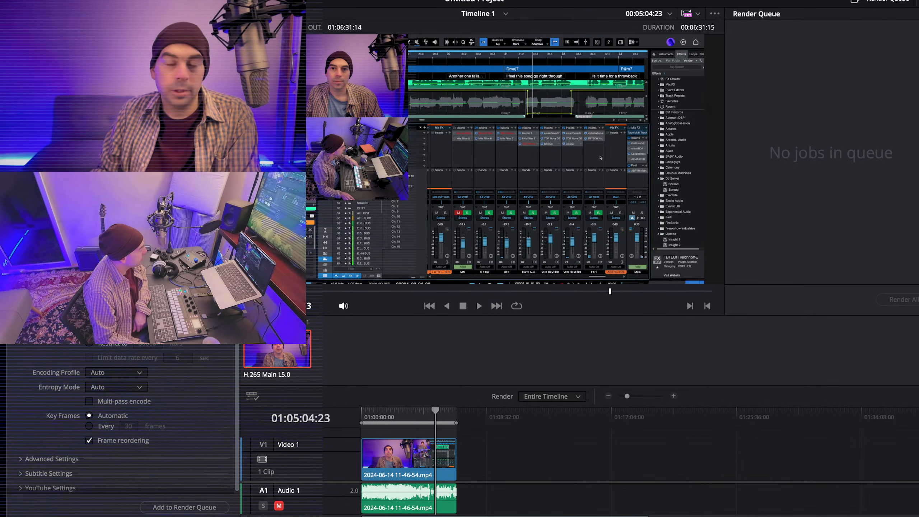
left_click(214, 94)
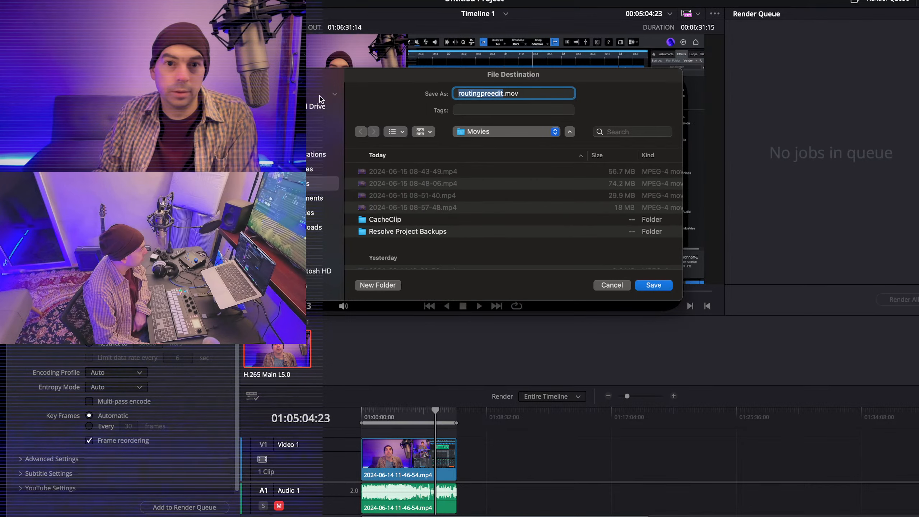
left_click(662, 285)
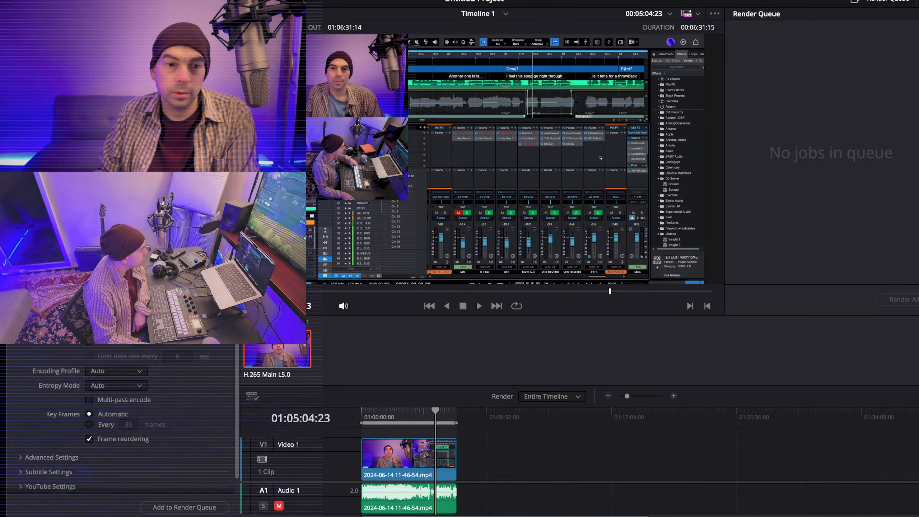
left_click(184, 508)
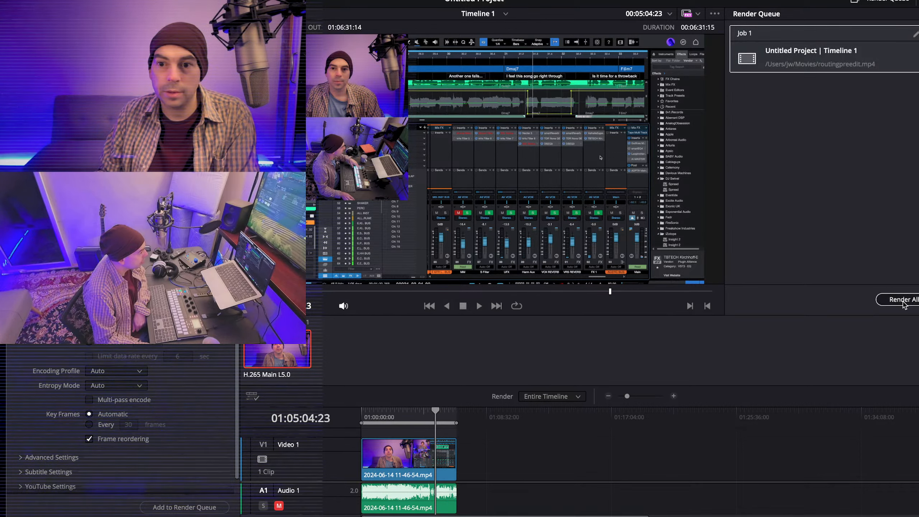
left_click(884, 306)
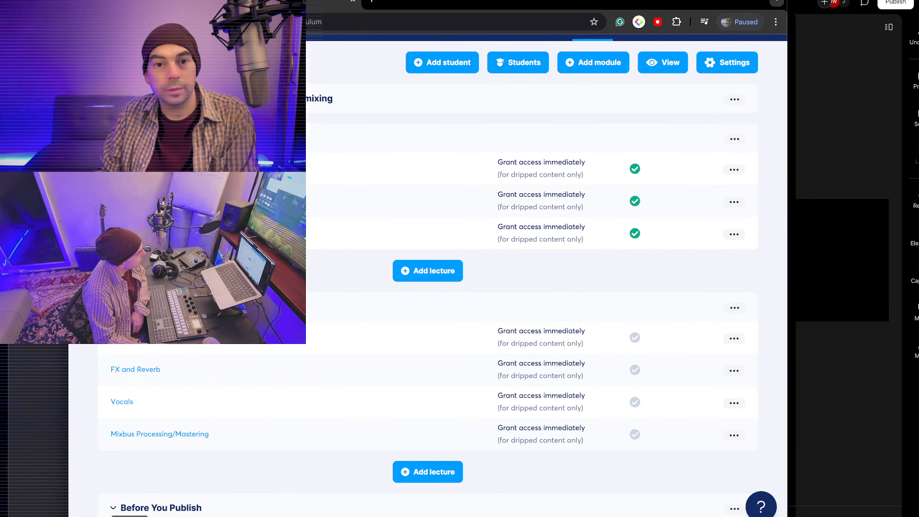
- Check the lecture list in the browser's course curriculum and move that window aside
scroll(371, 236, "up", 1)
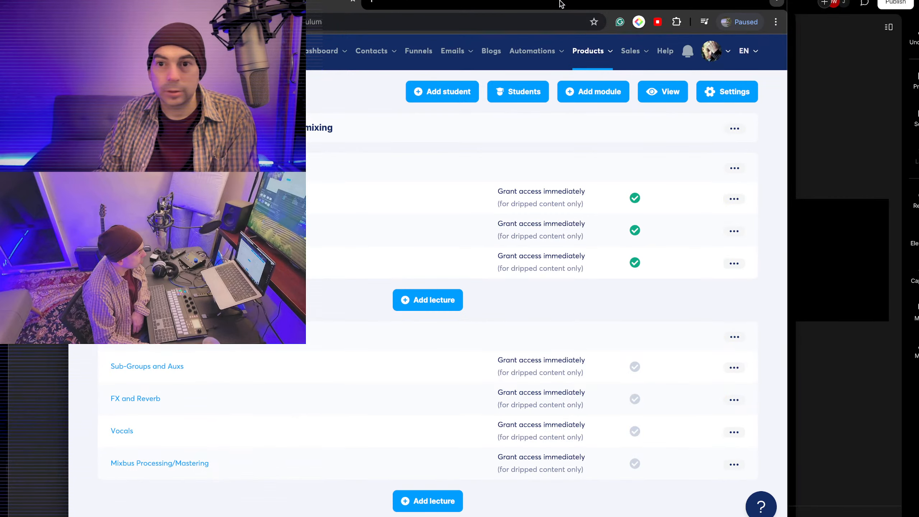
left_click_drag(560, 2, 683, 2)
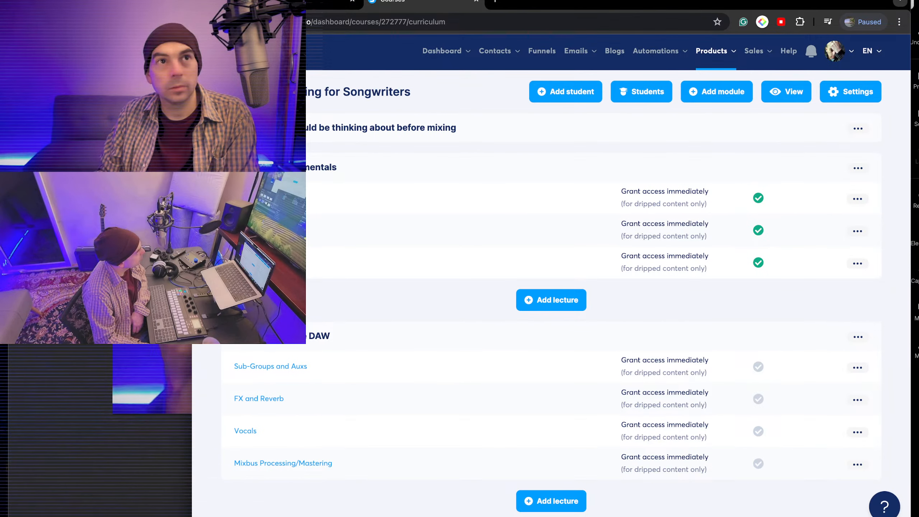
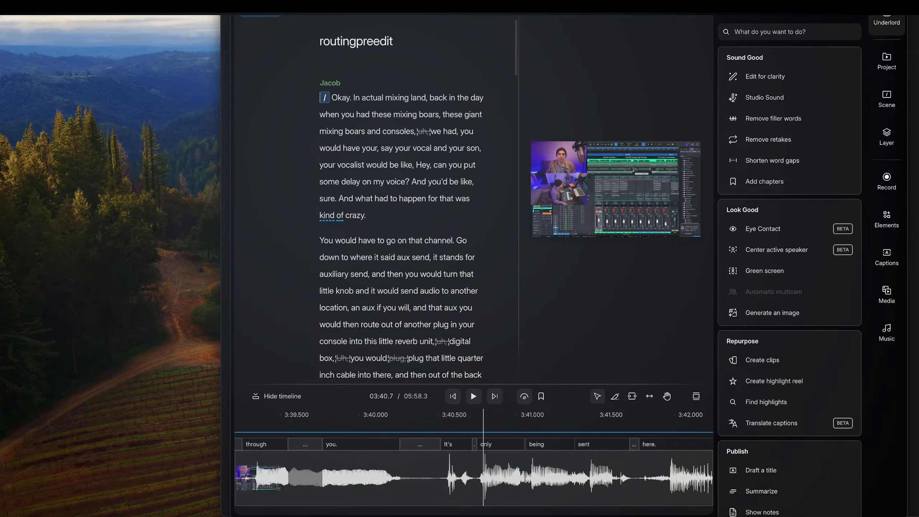
- Switch to Descript, play the routingpreedit transcript from its start and remove "we had," after "mixing boards and consoles,"
scroll(352, 140, "up", 15)
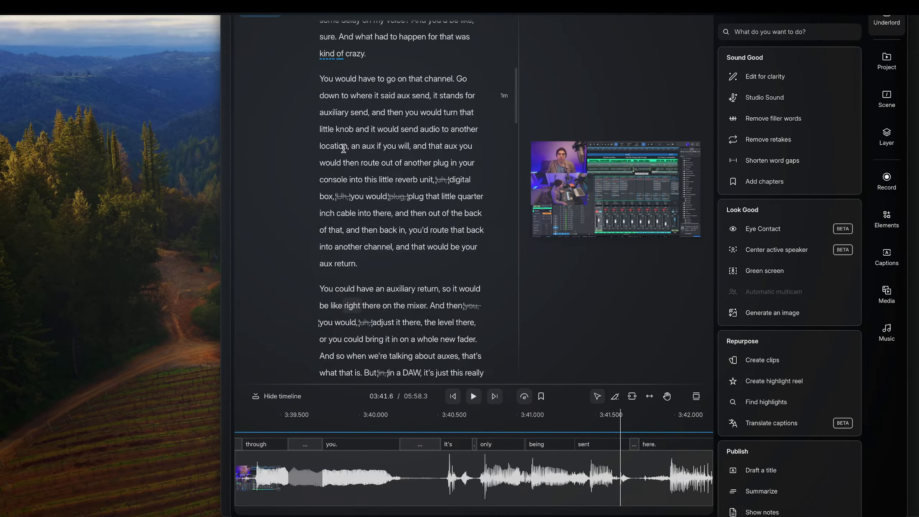
left_click(331, 97)
key("space")
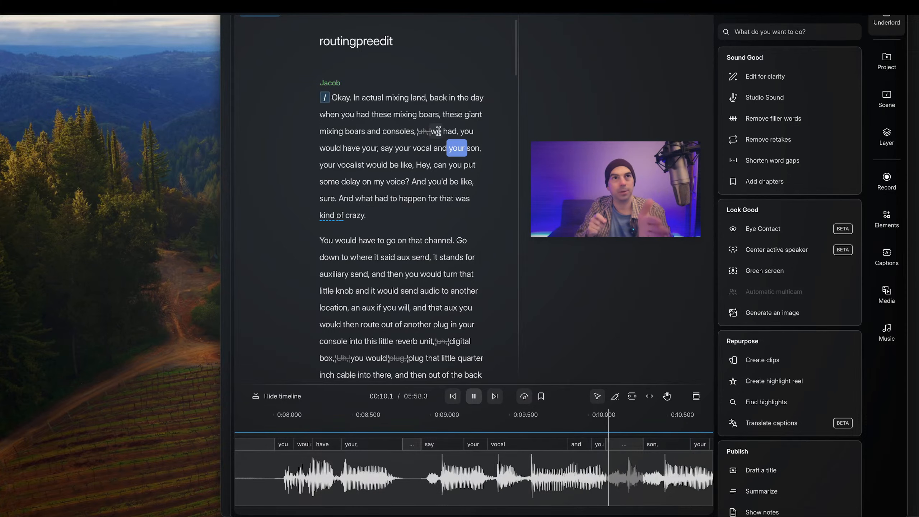
key("space")
left_click_drag(457, 129, 442, 130)
key("BackSpace")
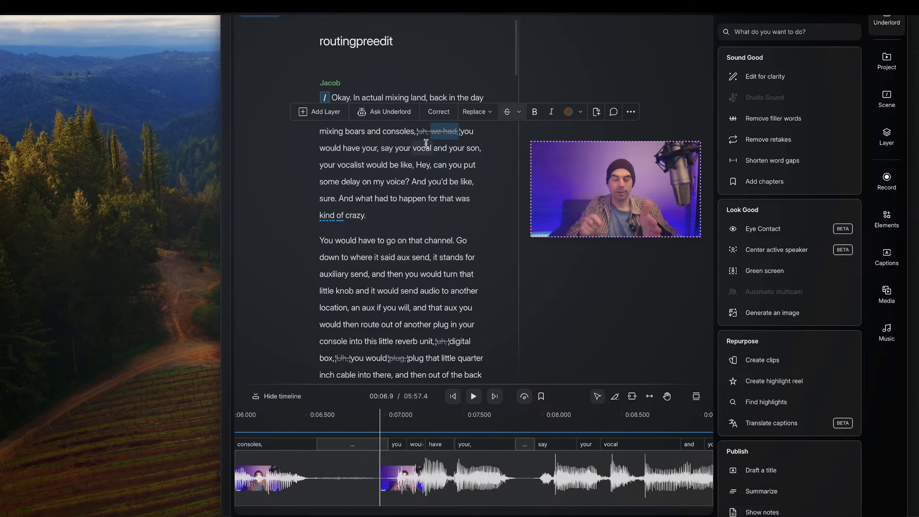
- Replay the opening and strike out "your son," before "your vocalist would be like"
key("space")
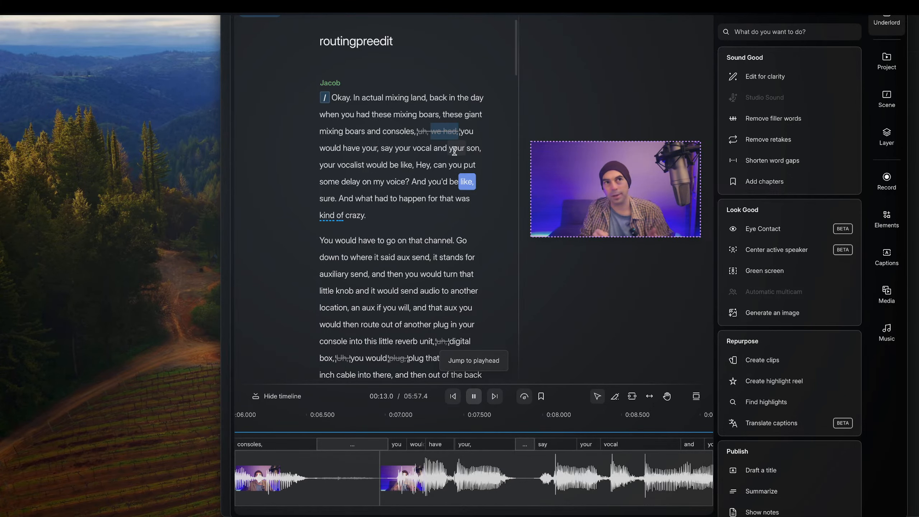
left_click_drag(454, 152, 475, 148)
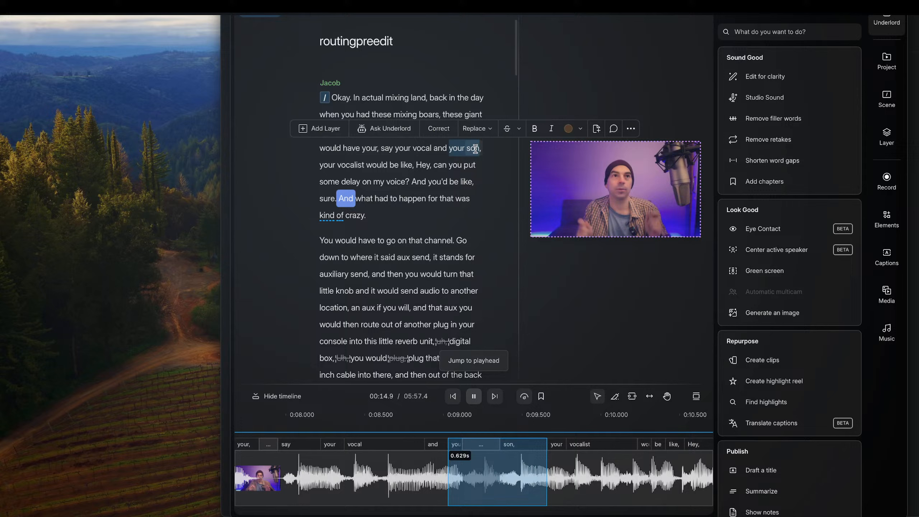
left_click(507, 129)
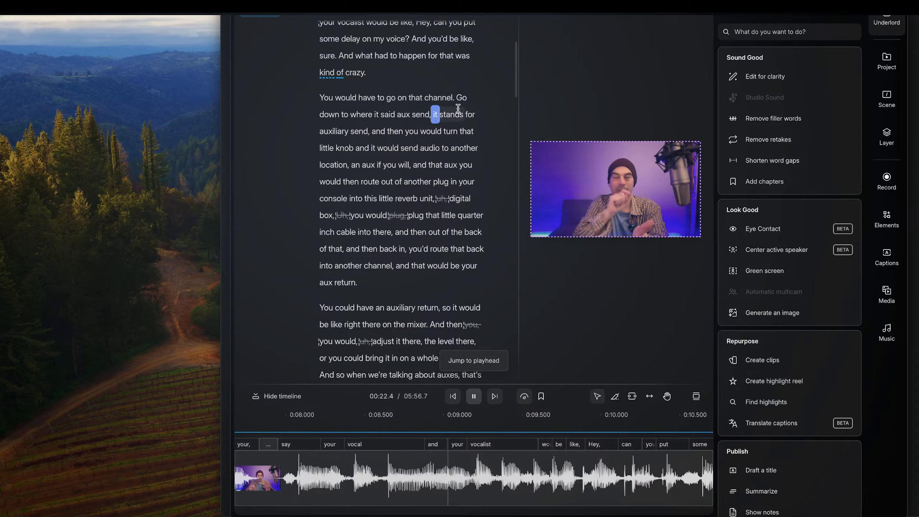
- Close the pause between "aux send," and "it stands for" in the timeline and replay the edit
left_click(431, 114)
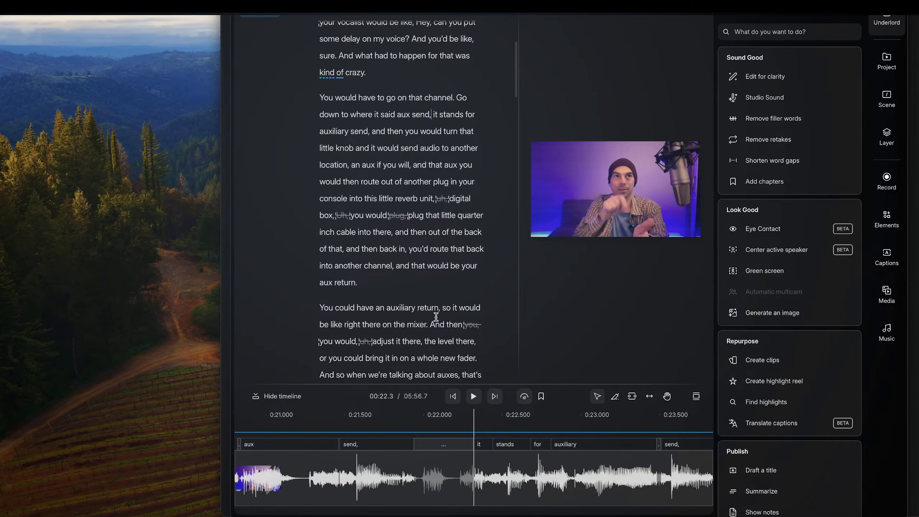
left_click_drag(484, 444, 427, 445)
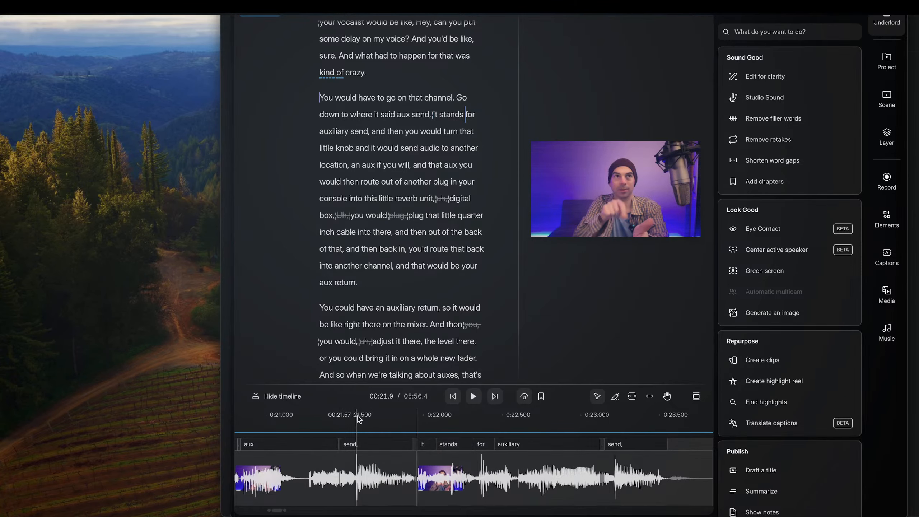
key("space")
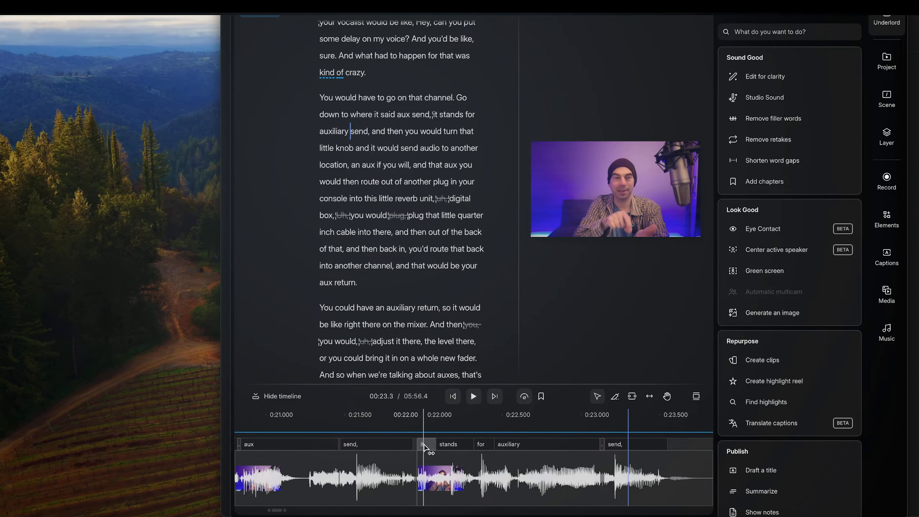
left_click_drag(425, 446, 422, 446)
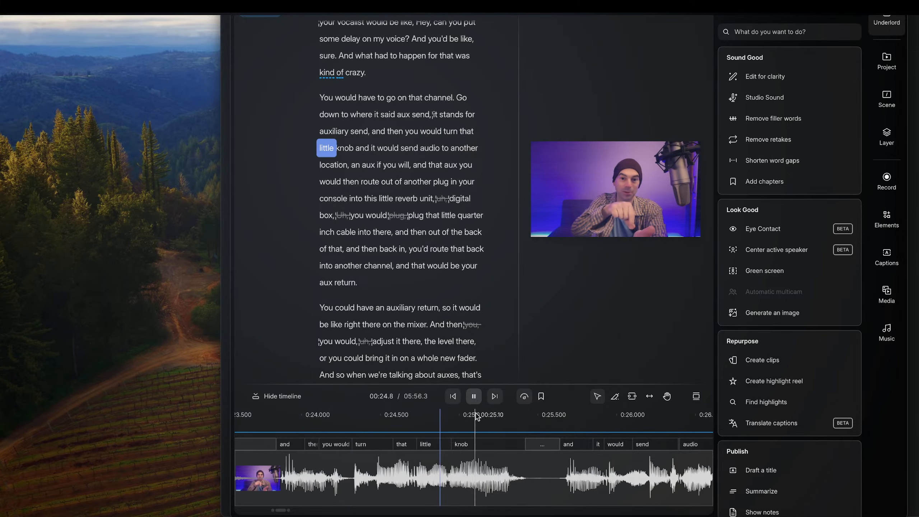
- Tighten the pauses between "little knob" and "and it would send", and between "location," and "an aux"
key("space")
left_click_drag(572, 445, 527, 443)
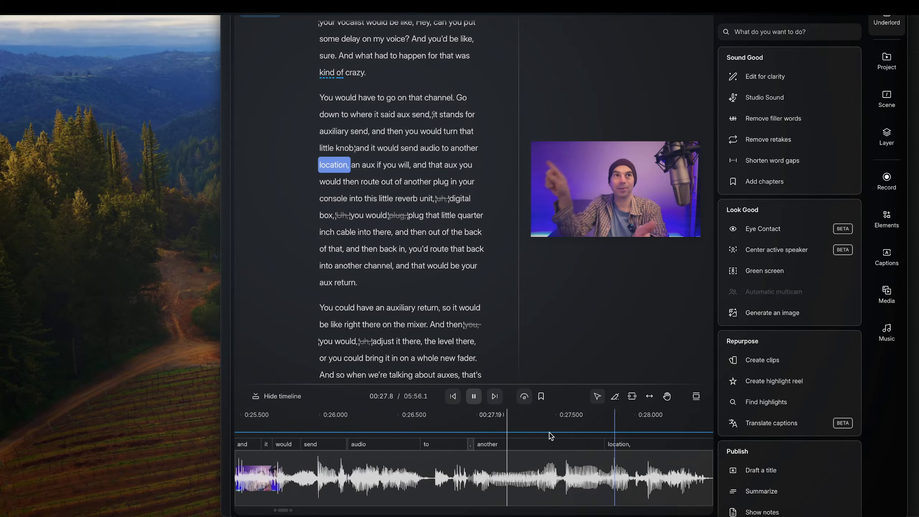
key("space")
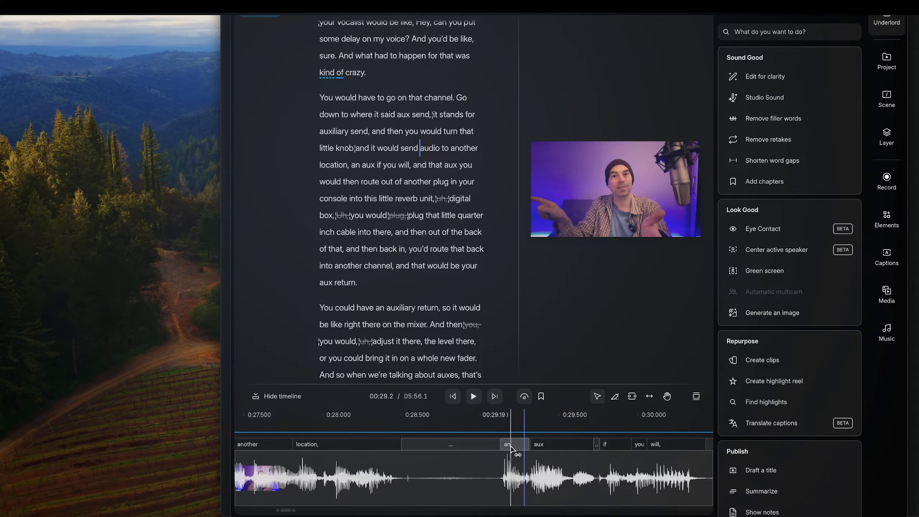
left_click_drag(512, 448, 414, 453)
left_click(386, 435)
key("space")
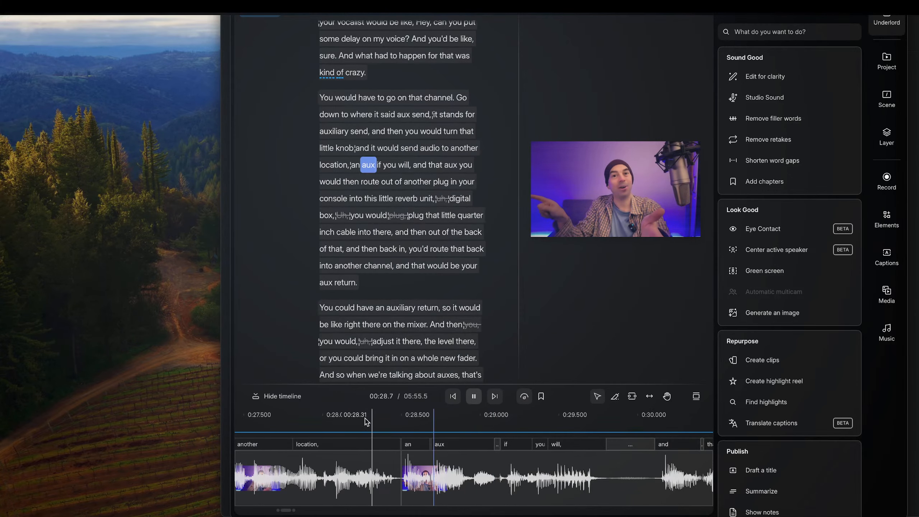
- Shorten the pause between "if you will," and "and that aux" and play through the transition
left_click_drag(656, 449, 623, 454)
left_click(549, 456)
key("space")
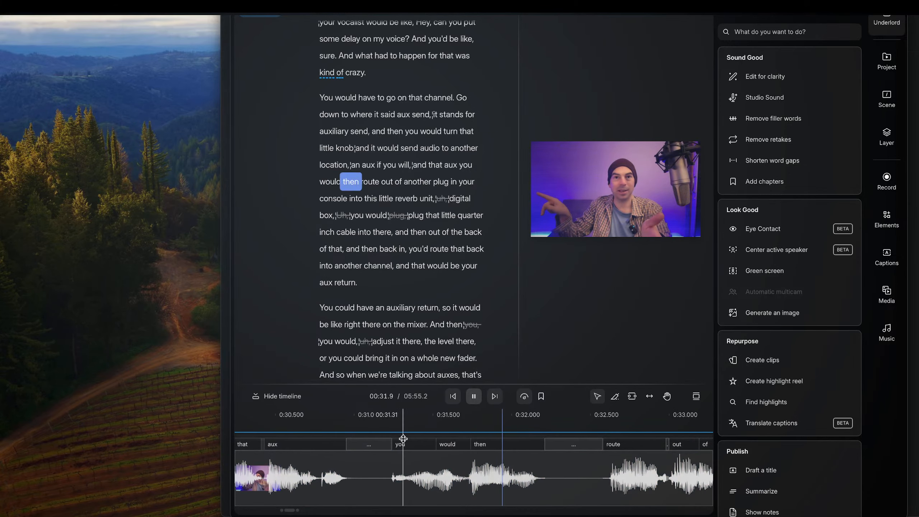
key("space")
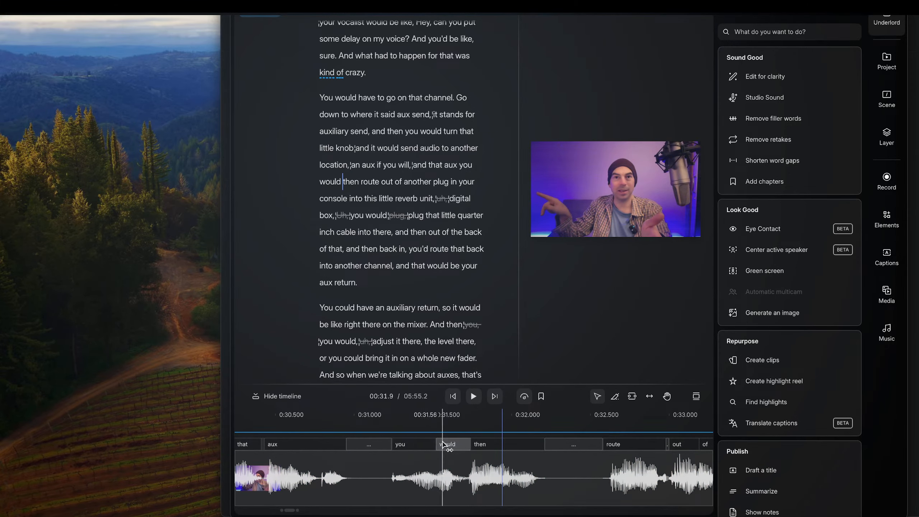
- Cut the "you" between "that aux" and "would then", play the join and restore a little space before "would"
left_click_drag(446, 444, 328, 444)
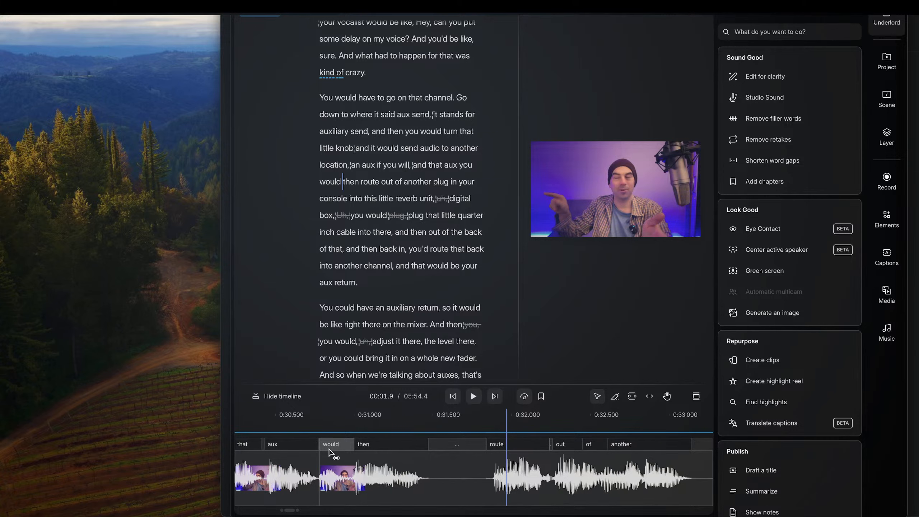
left_click(261, 423)
key("space")
key("space")
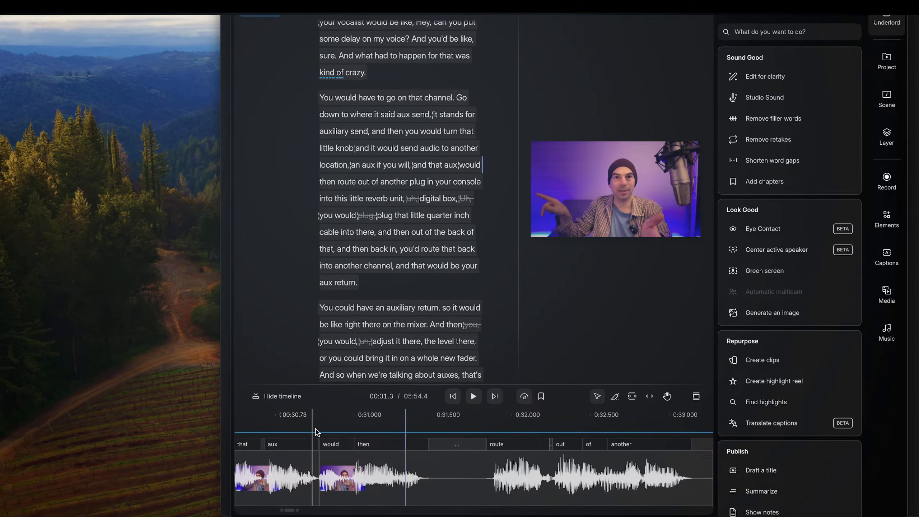
left_click_drag(318, 458, 346, 458)
- Tighten the pauses before "route" and before "plug" in "then route out of another plug", playing back the edits
left_click_drag(530, 439, 469, 450)
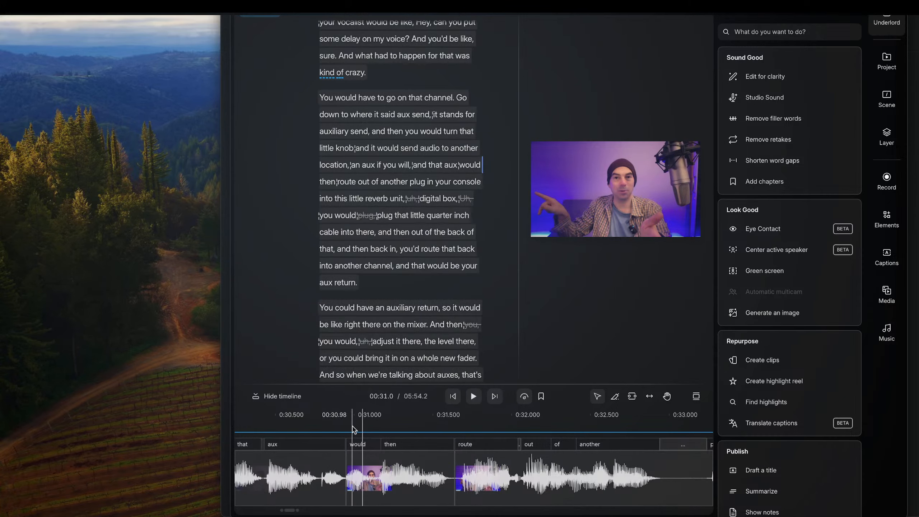
key("space")
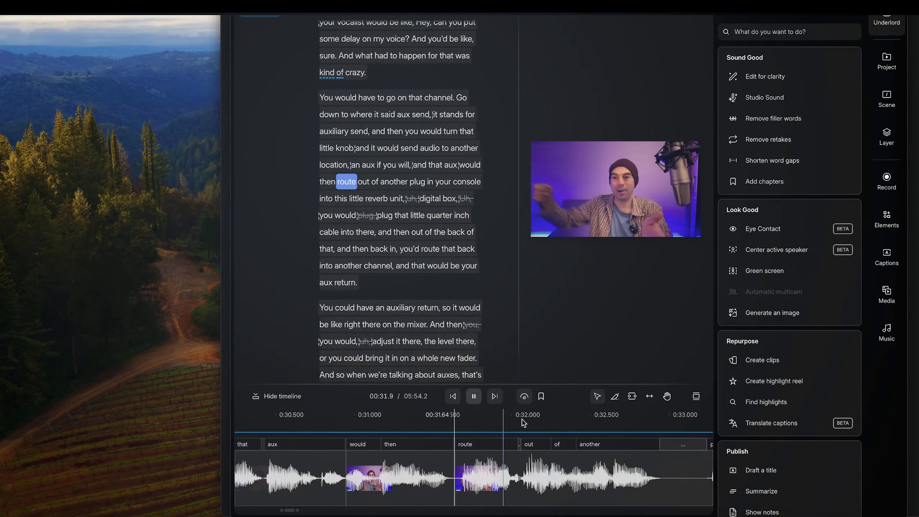
key("space")
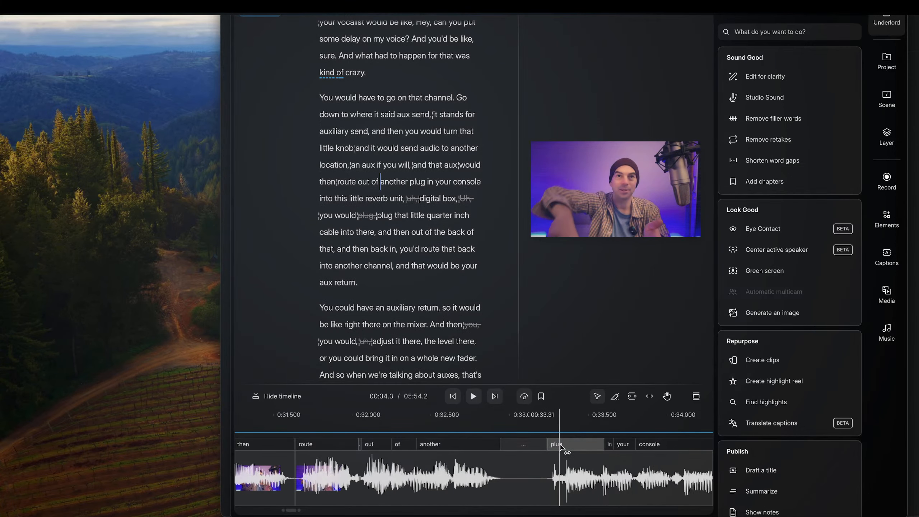
left_click_drag(513, 449, 513, 449)
key("space")
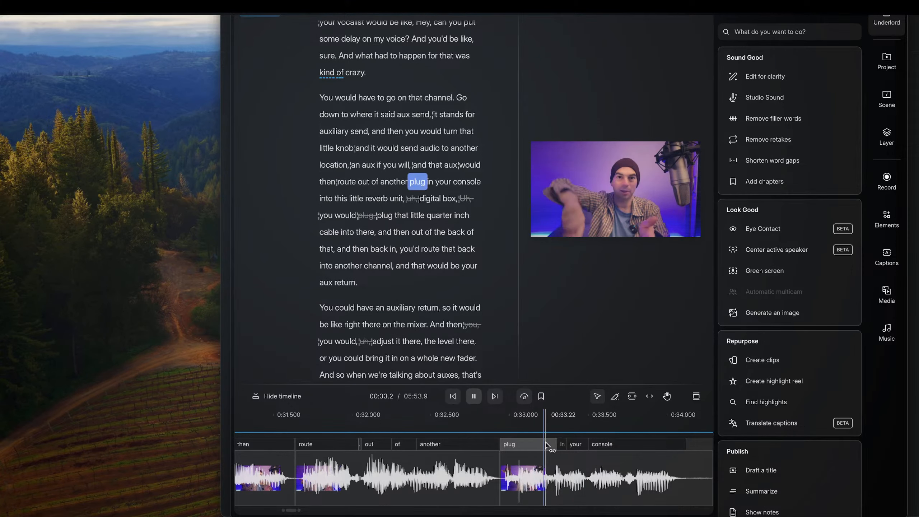
- Shorten the gaps before "into this little" and before "reverb unit," and replay the phrase
left_click_drag(462, 445, 413, 446)
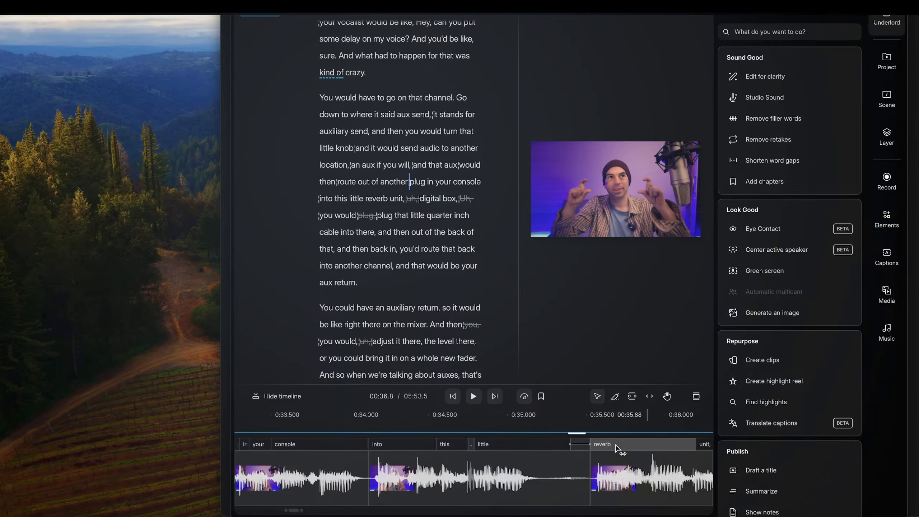
left_click_drag(616, 449, 593, 449)
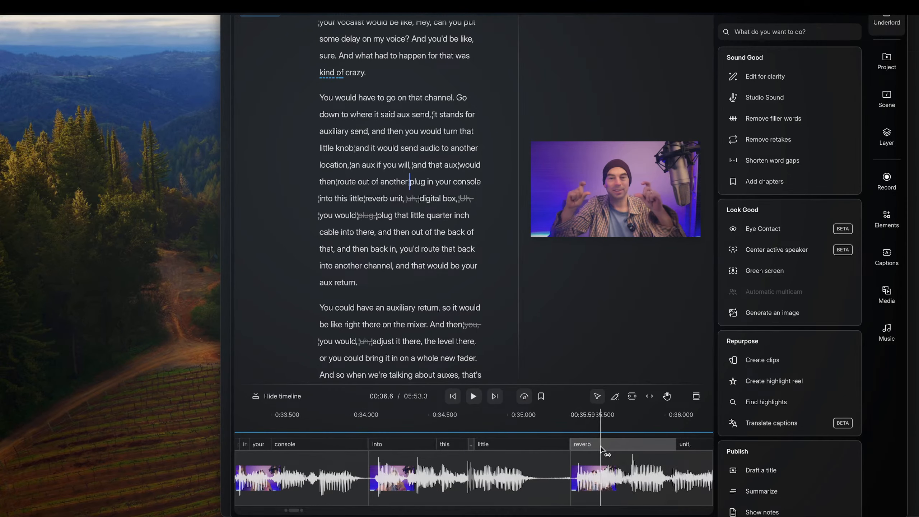
left_click(473, 426)
key("space")
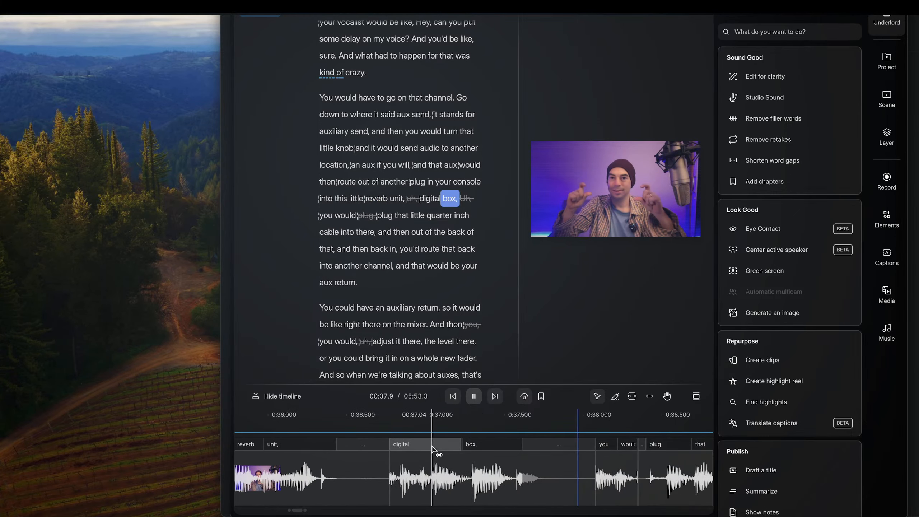
- Move "digital box," closer to "reverb unit," to shorten the pause and resume playback
key("space")
left_click_drag(426, 447, 416, 447)
key("space")
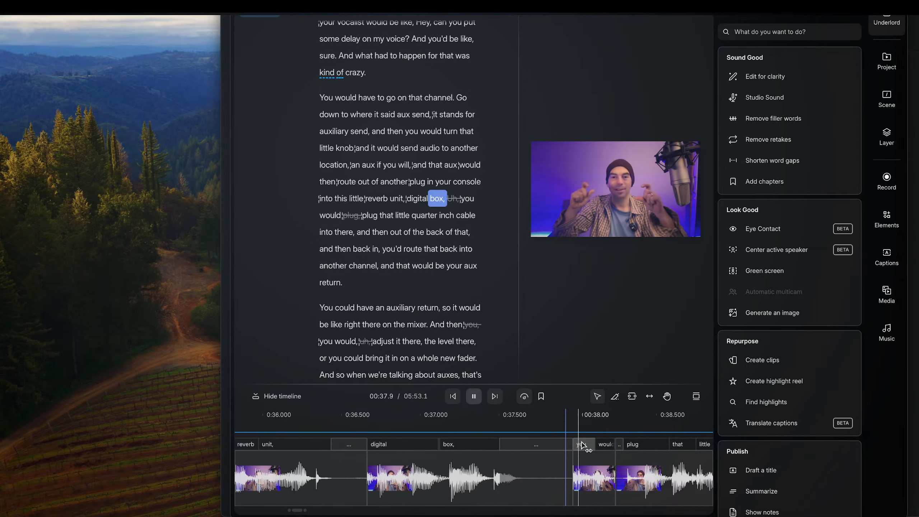
- Shorten the pauses before "you would" and before "and then out of the back of that", playing on through each edit
left_click_drag(555, 449, 546, 449)
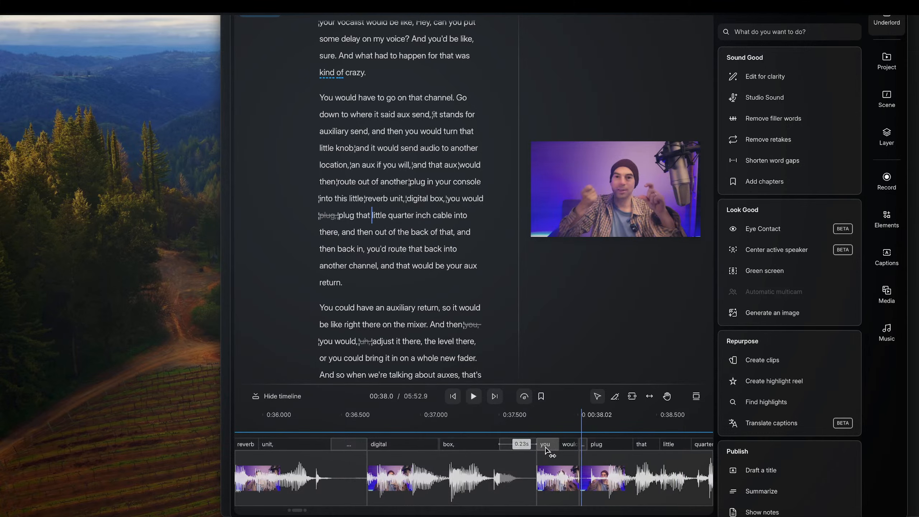
key("space")
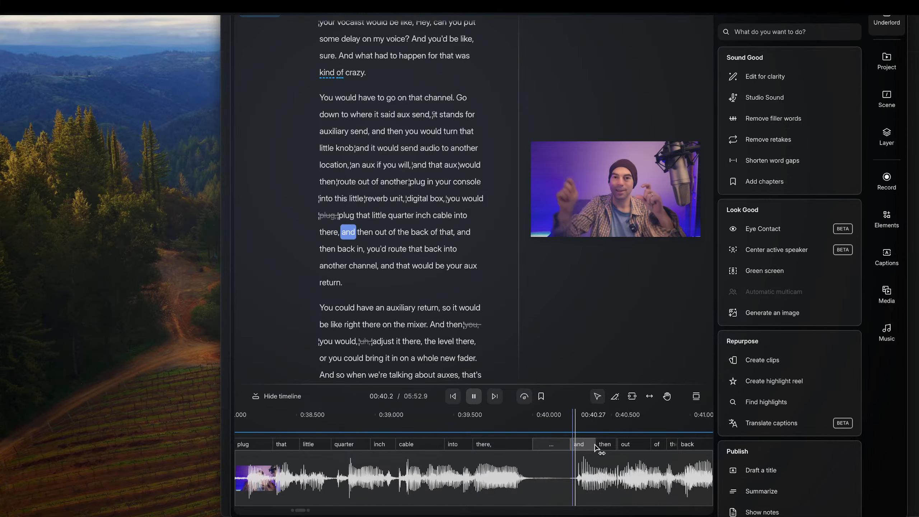
left_click_drag(566, 446, 560, 449)
scroll(561, 449, "right", 10)
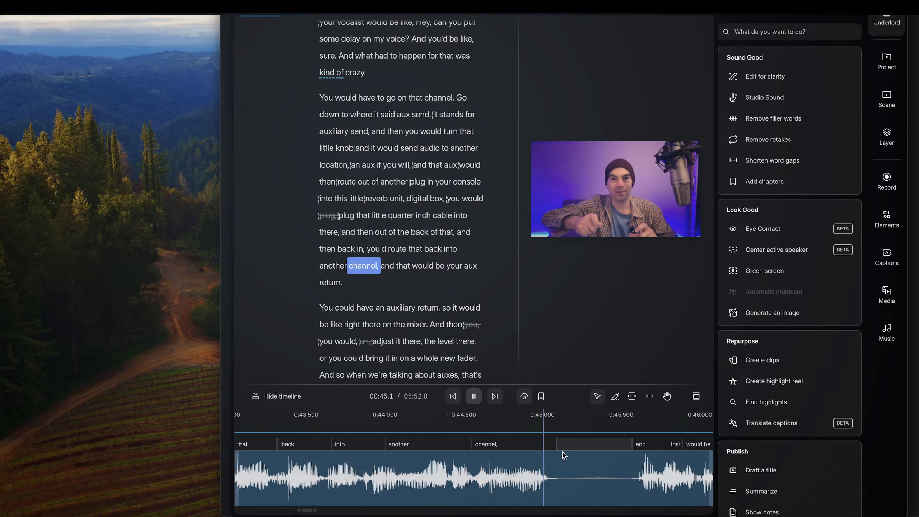
- Tighten the gaps before "and that would be your aux return" and before "You could have an auxiliary return"
key("space")
left_click_drag(567, 450, 511, 456)
key("space")
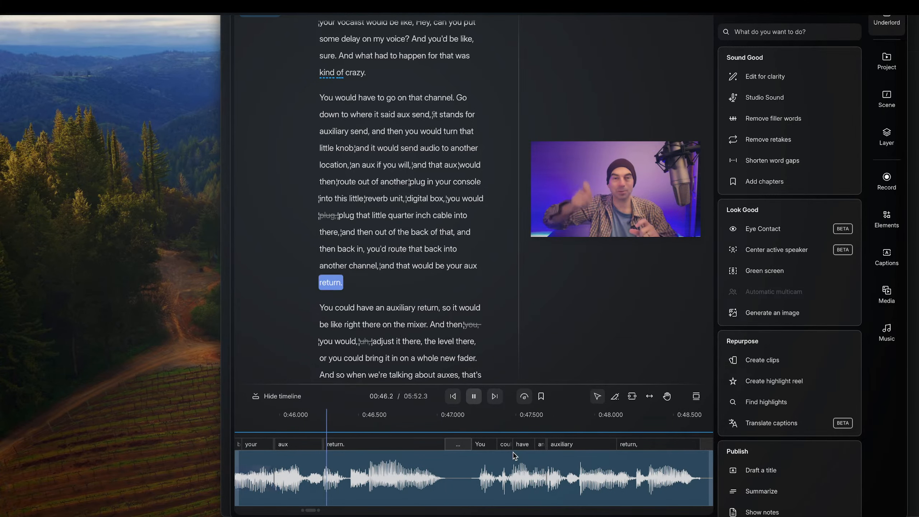
left_click_drag(473, 446, 464, 445)
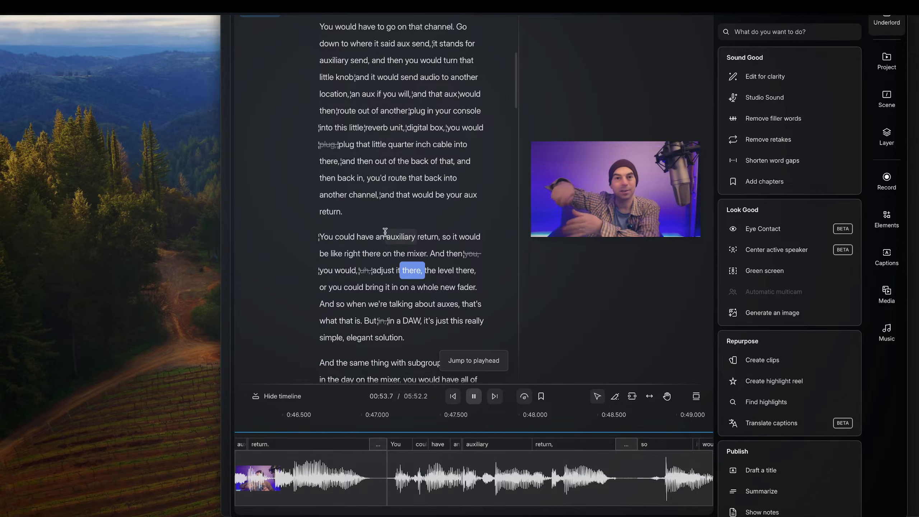
- Strike out the sentence part "and that would be your aux return." and play back the following phrase
left_click(379, 202)
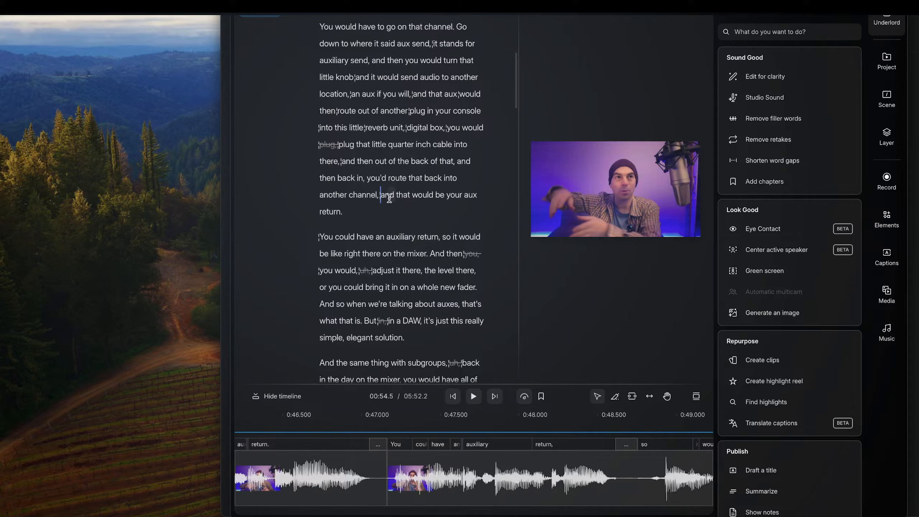
left_click_drag(383, 197, 396, 211)
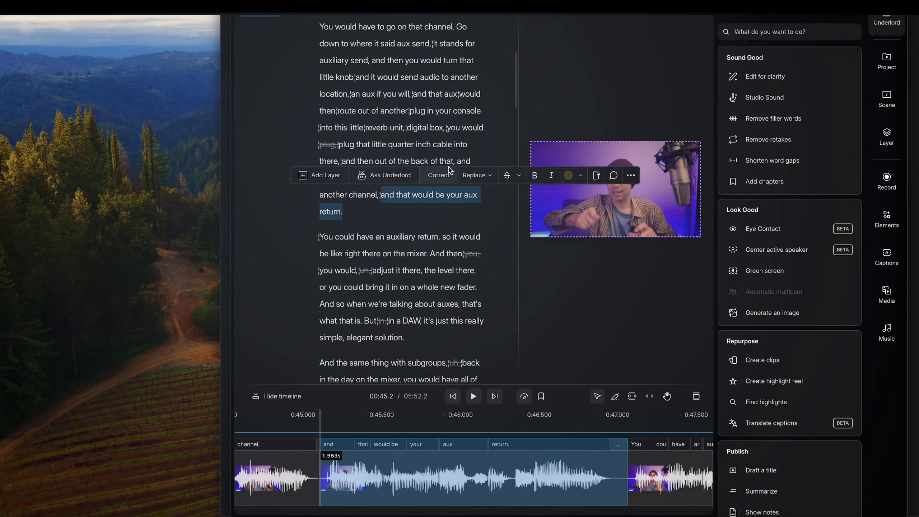
left_click(507, 177)
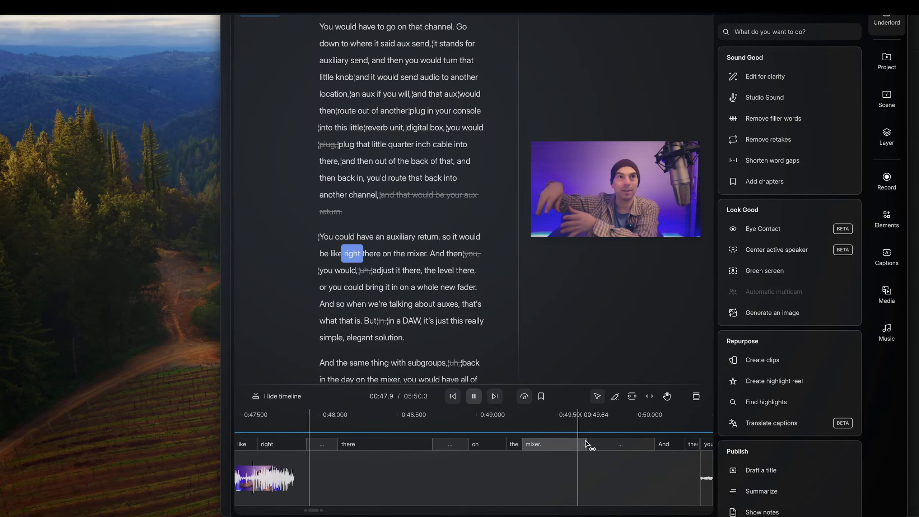
key("space")
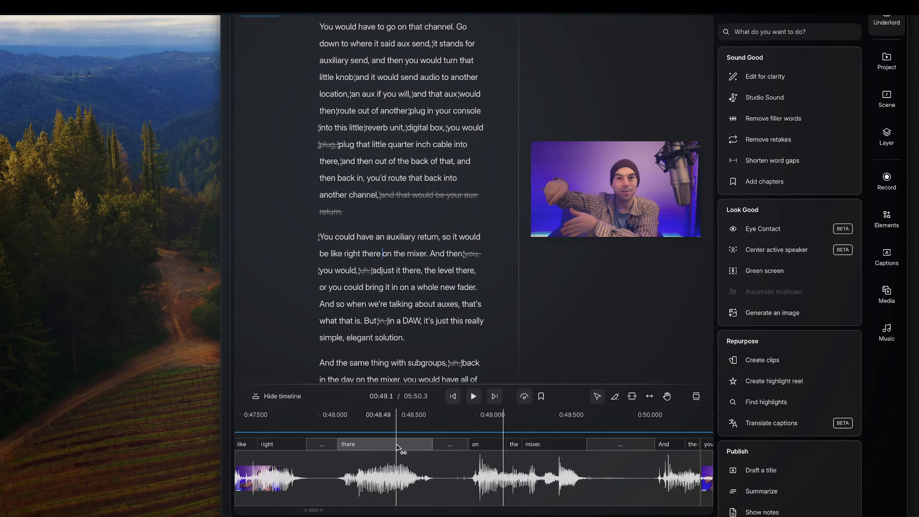
- Shorten the pauses before "there" and before "on" in "right there on the mixer", and resume playback
left_click_drag(396, 445, 379, 447)
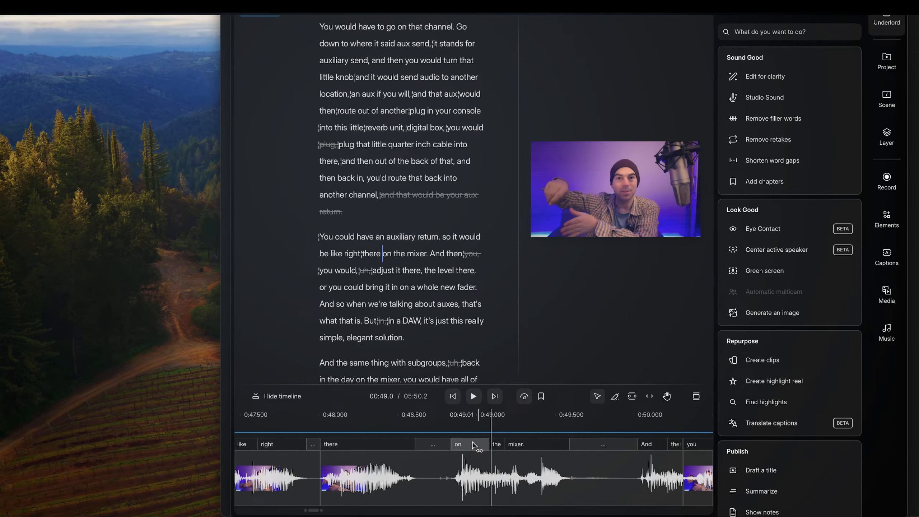
left_click_drag(473, 444, 445, 444)
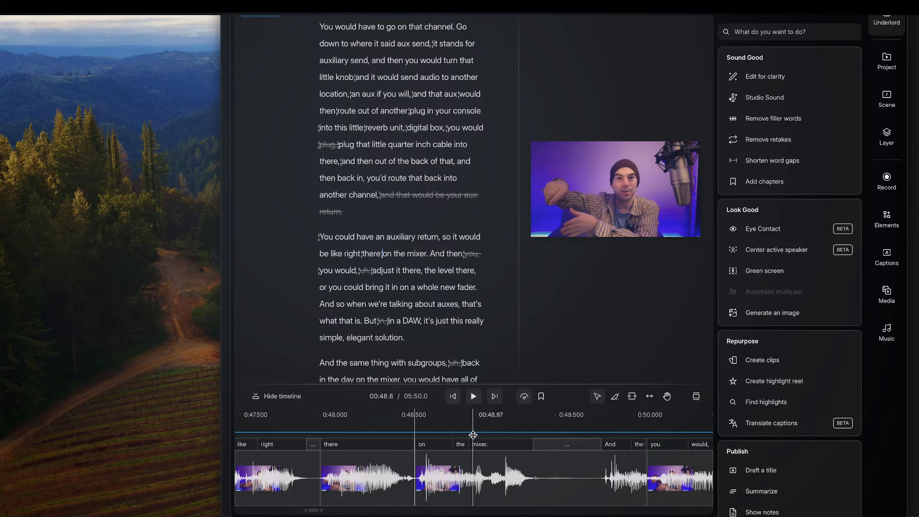
key("space")
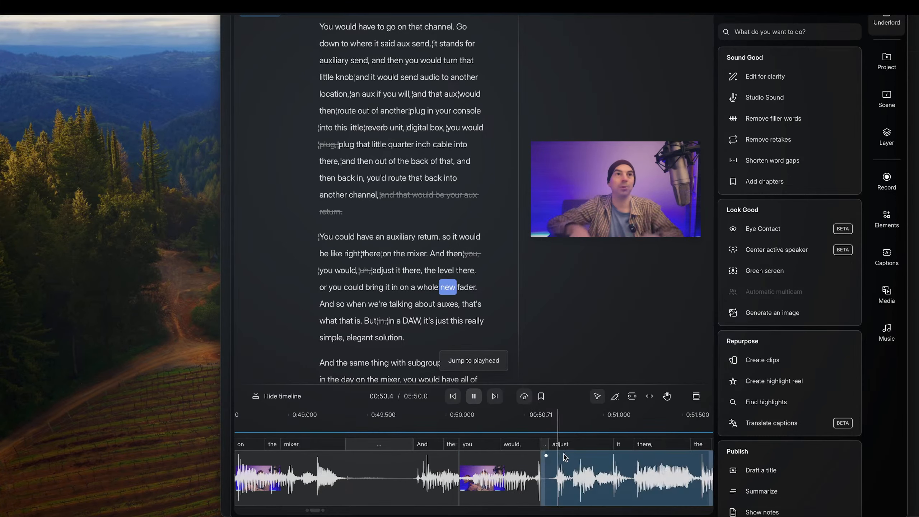
- Remove the pause between "what that is." and "But in a DAW" and play back the join
scroll(334, 276, "down", 3)
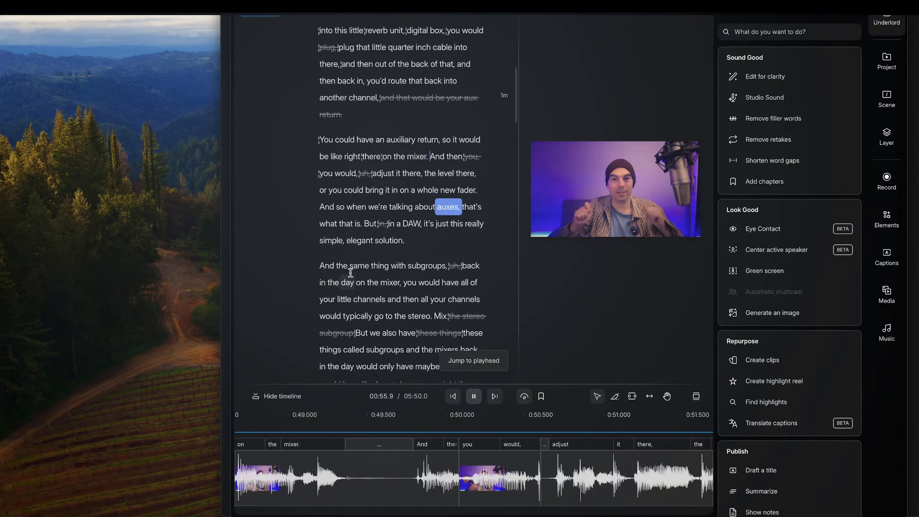
scroll(340, 254, "down", 2)
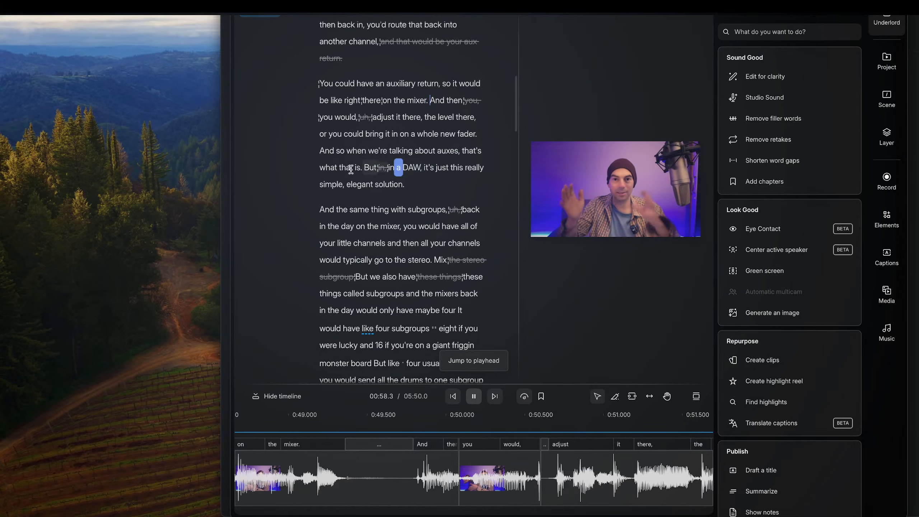
left_click(363, 167)
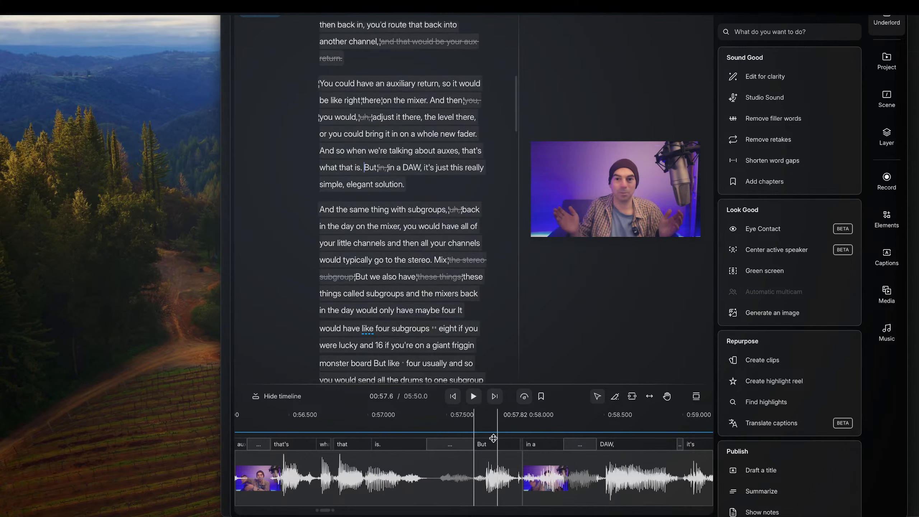
key("BackSpace")
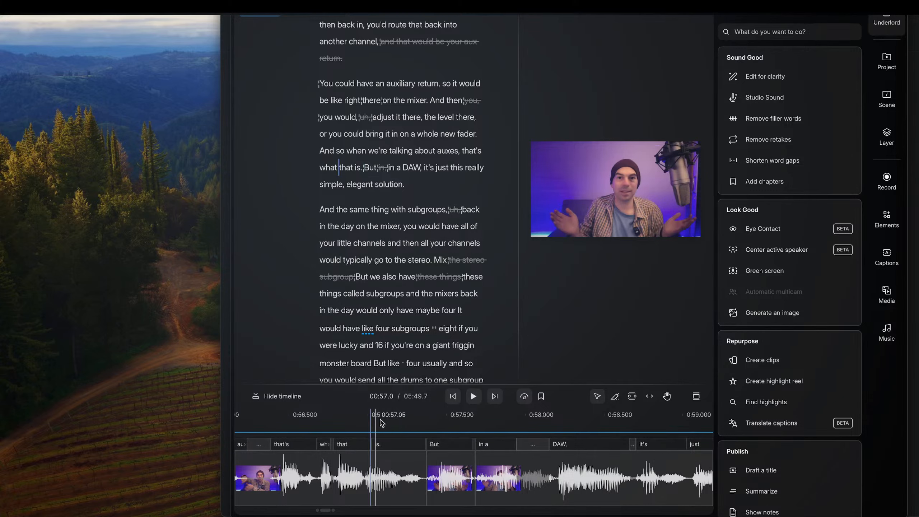
key("space")
key("space")
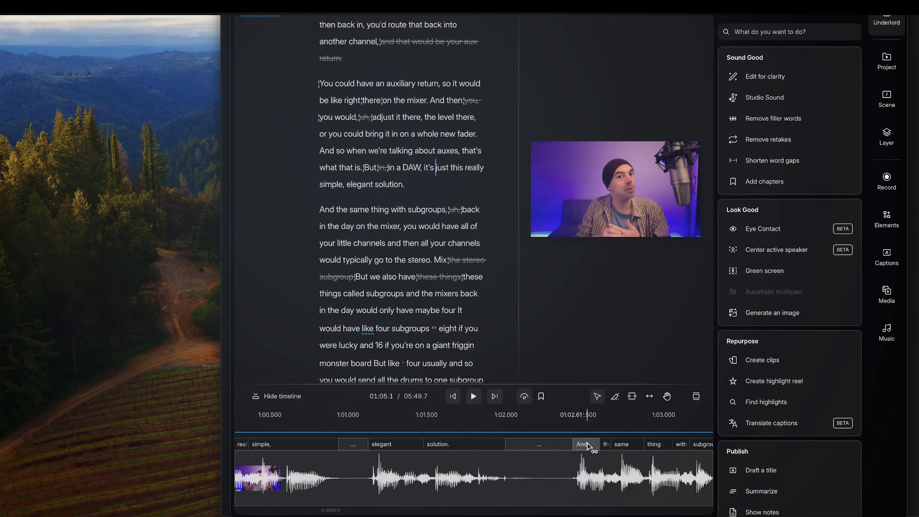
- Shorten the pause before "And the same thing with subgroups" and replay the passage up to "on the mixer"
left_click_drag(606, 439, 570, 439)
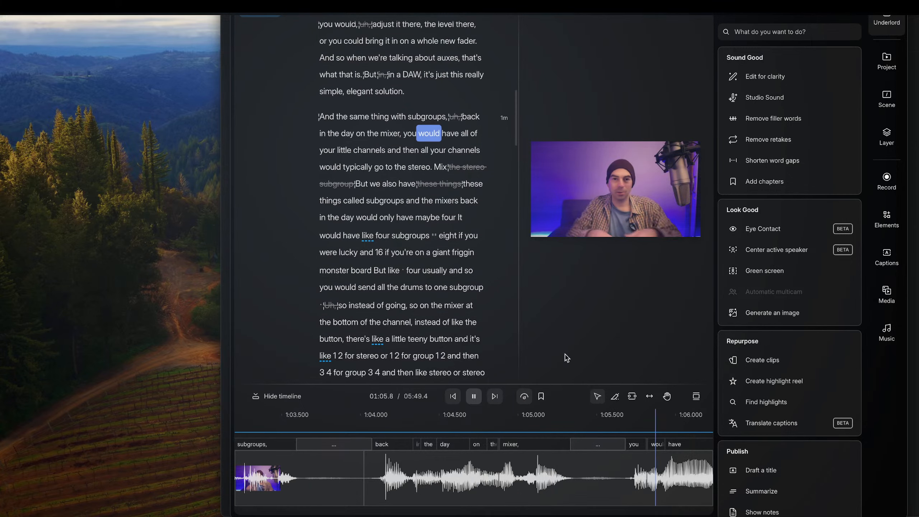
key("space")
scroll(323, 457, "left", 5)
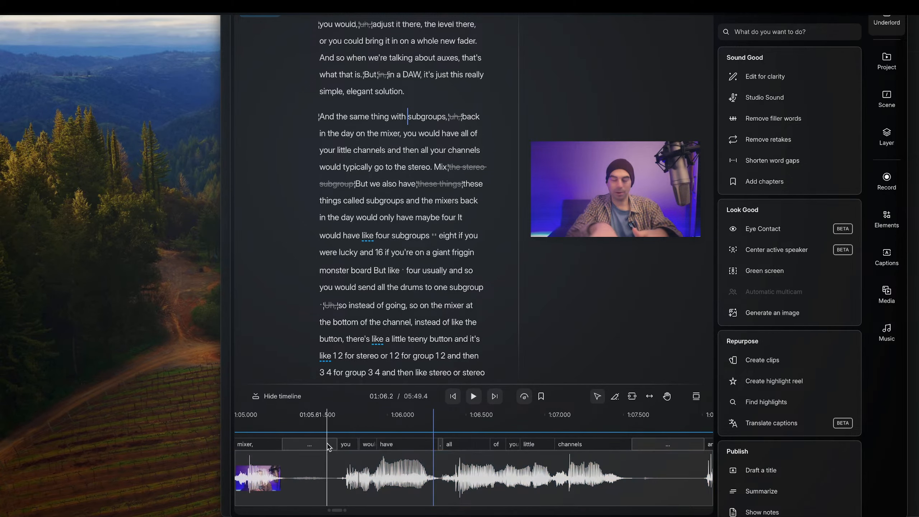
scroll(328, 447, "left", 8)
key("space")
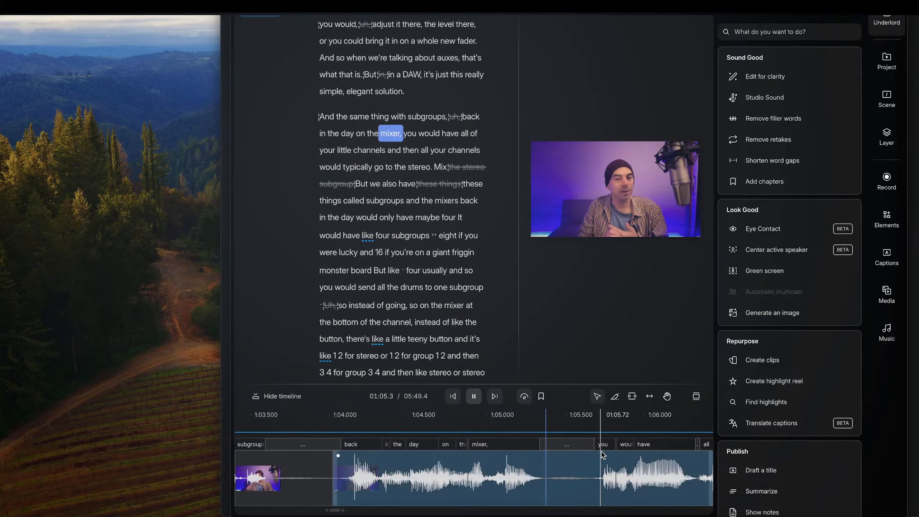
- Tighten the gaps before "you would have all" and before "and then all your channels", and continue playback
left_click_drag(573, 450, 453, 450)
key("space")
scroll(581, 451, "right", 8)
scroll(581, 452, "right", 3)
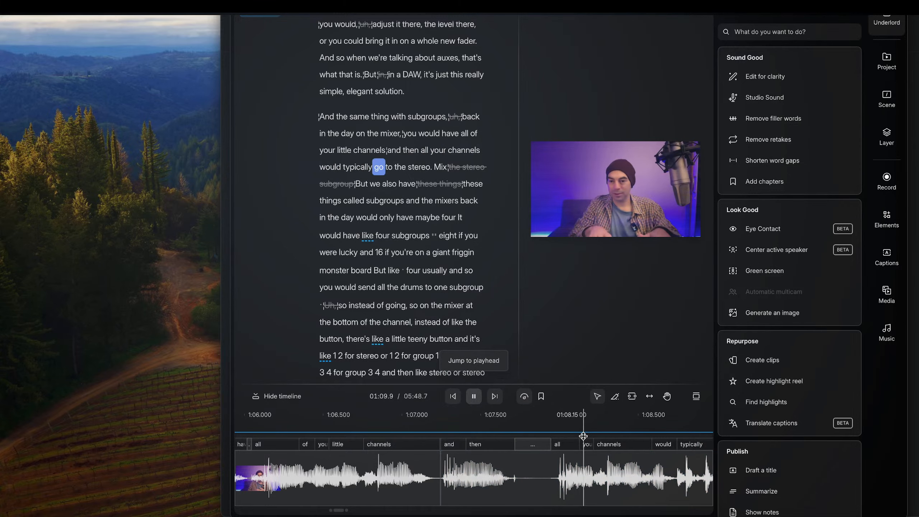
scroll(575, 438, "right", 5)
scroll(574, 438, "right", 3)
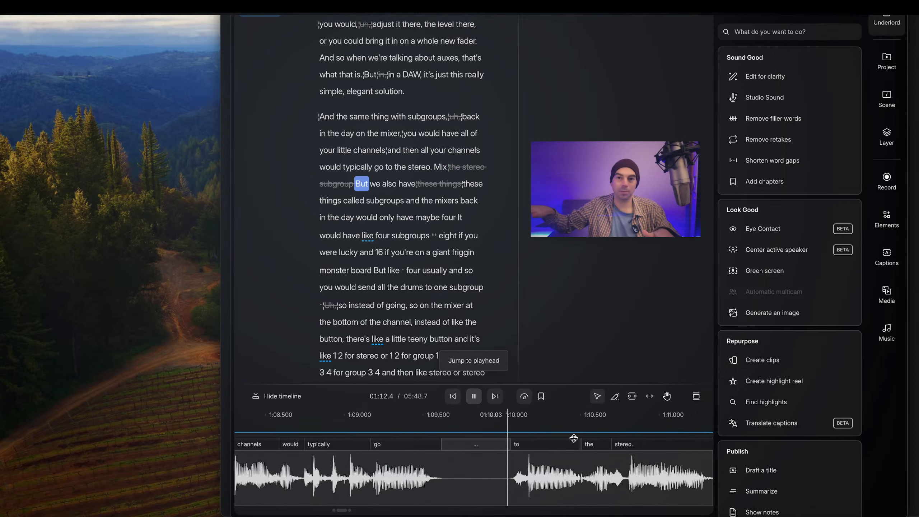
- Move "Mix" closer to "go to the stereo." to close the pause, and play on
left_click(429, 165)
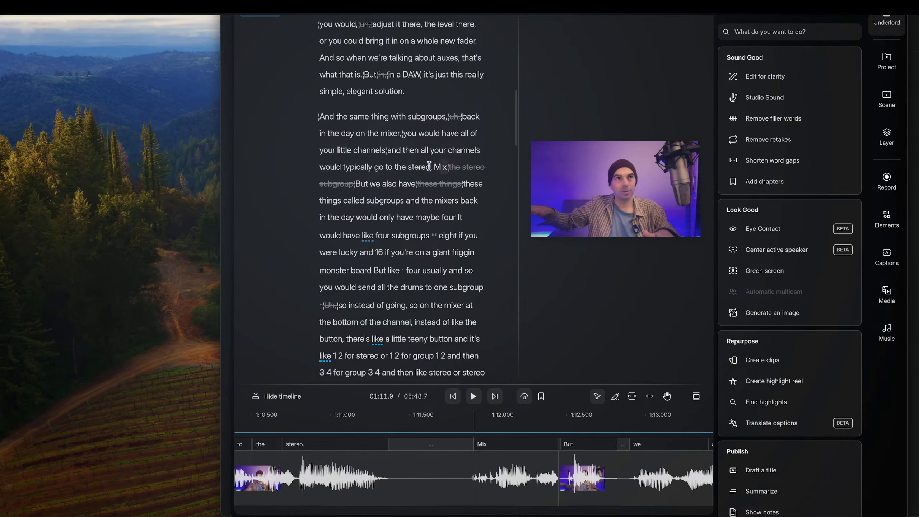
left_click_drag(515, 445, 399, 449)
key("space")
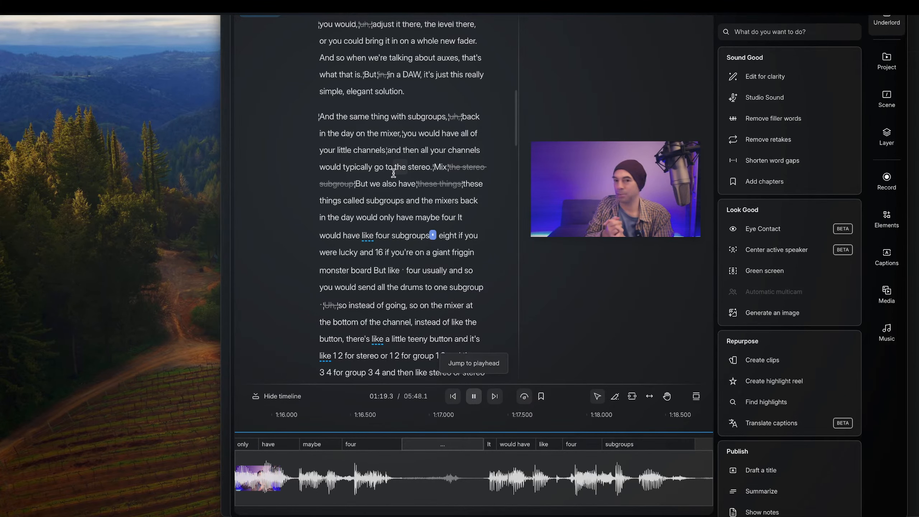
- Strike out "It would have like four subgroups" after "maybe four" and play back the surrounding passage
left_click(422, 129)
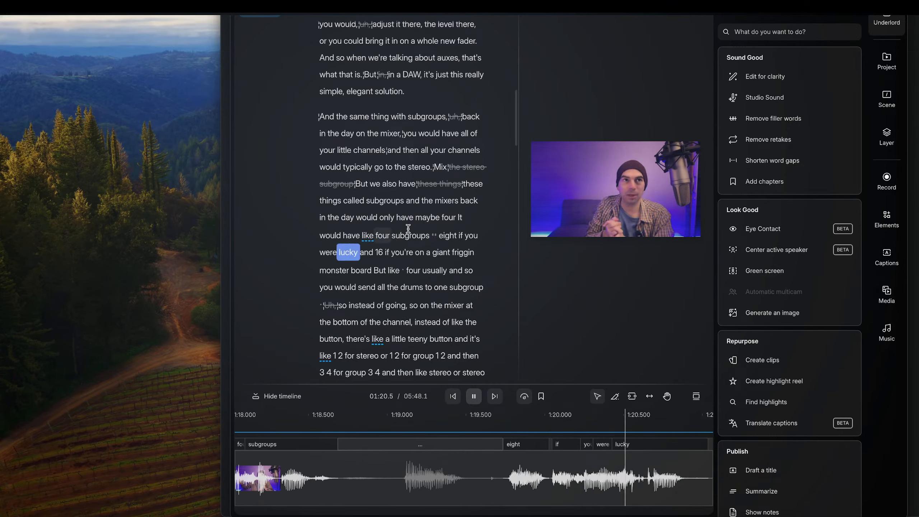
key("space")
left_click_drag(438, 226, 458, 216)
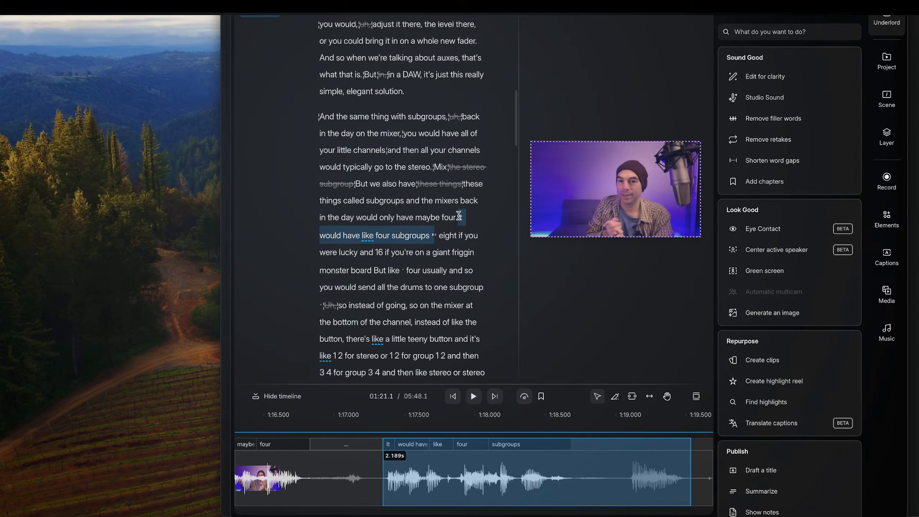
left_click(507, 200)
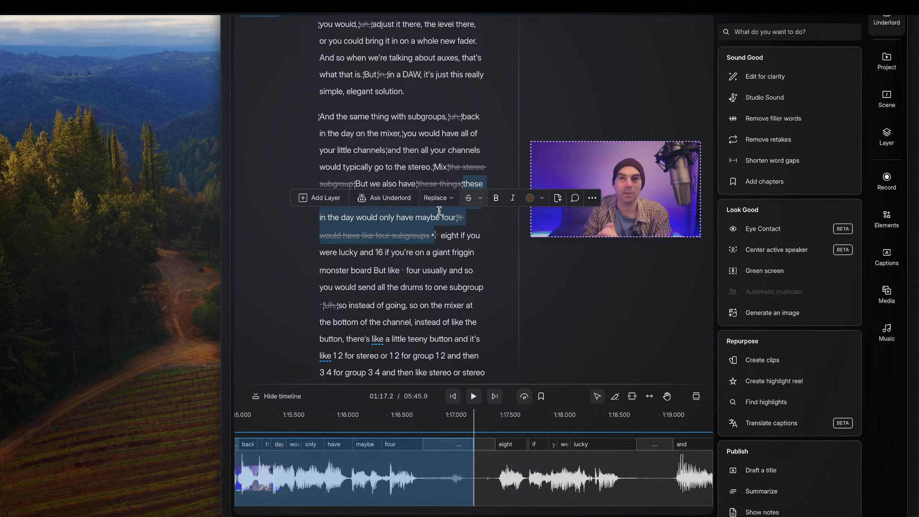
key("space")
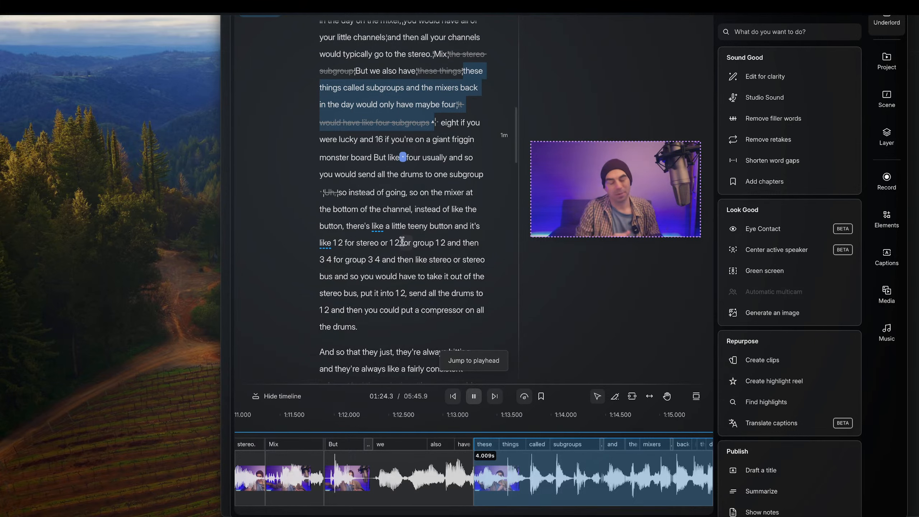
- Strike out "like" in "But like four usually" and close the gap between "But" and "four"
left_click(393, 158)
key("space")
double_click(393, 158)
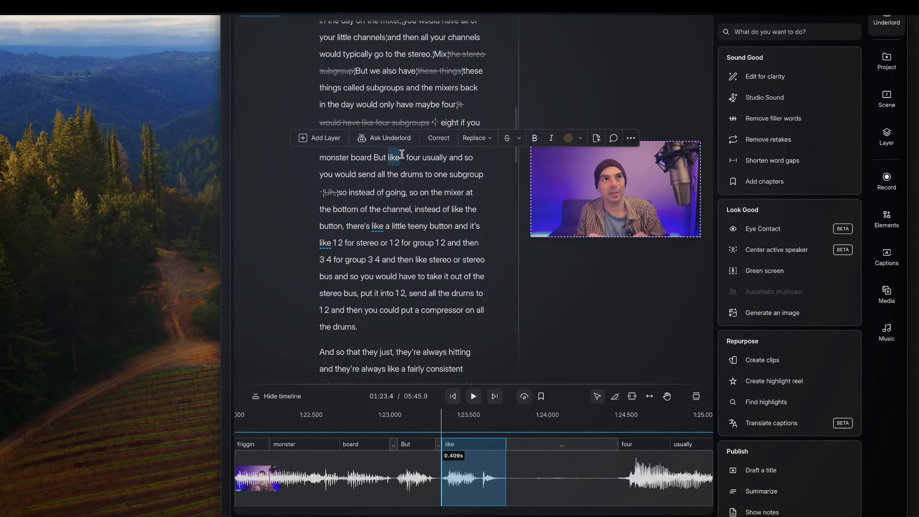
left_click(505, 140)
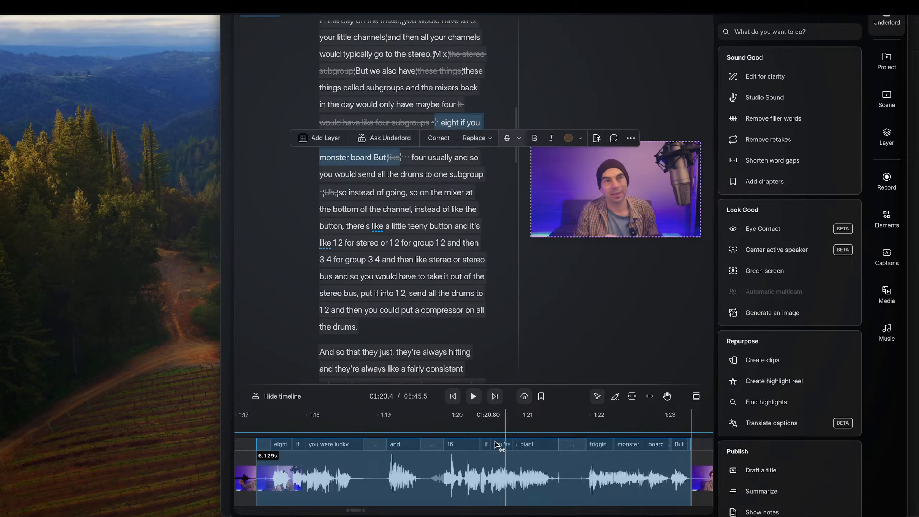
scroll(503, 445, "right", 5)
left_click_drag(580, 448, 531, 460)
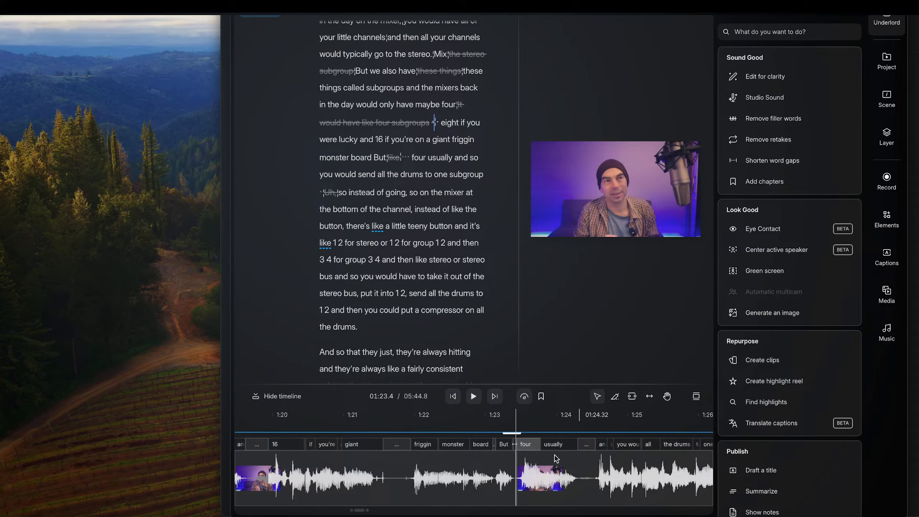
- Tighten the pause between "usually" and "and so", and the one between "maybe four" and "eight if you were lucky"
left_click_drag(596, 453, 587, 456)
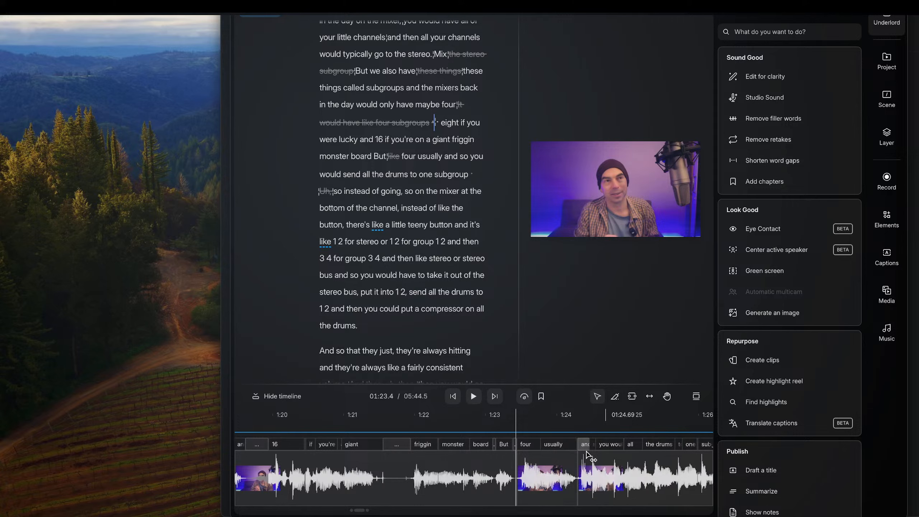
left_click(589, 454)
key("space")
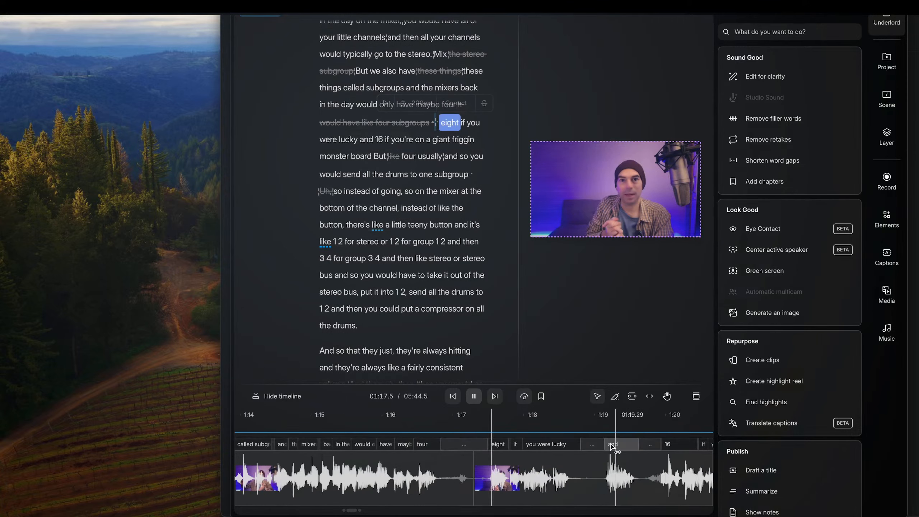
left_click(398, 436)
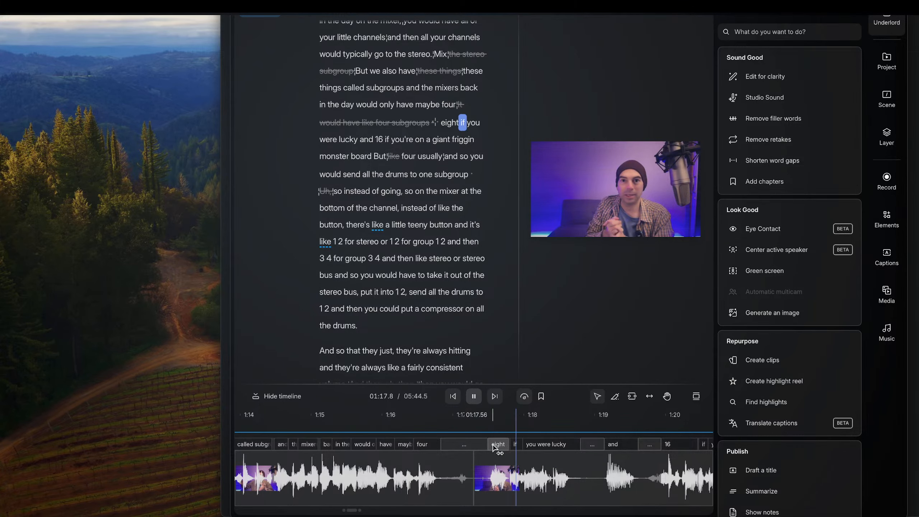
left_click_drag(495, 449, 452, 451)
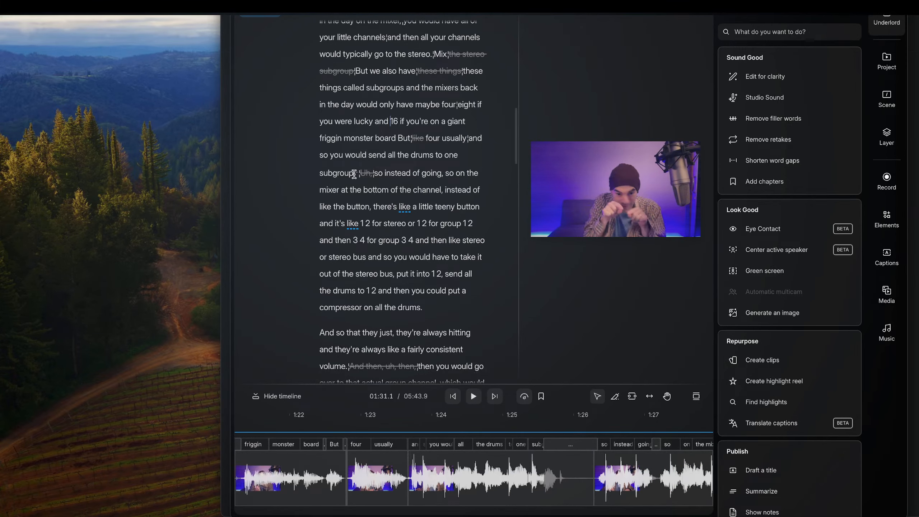
- Strike out "and so you would send all the drums to one subgroup" after "four usually" and play back the passage
left_click(362, 174)
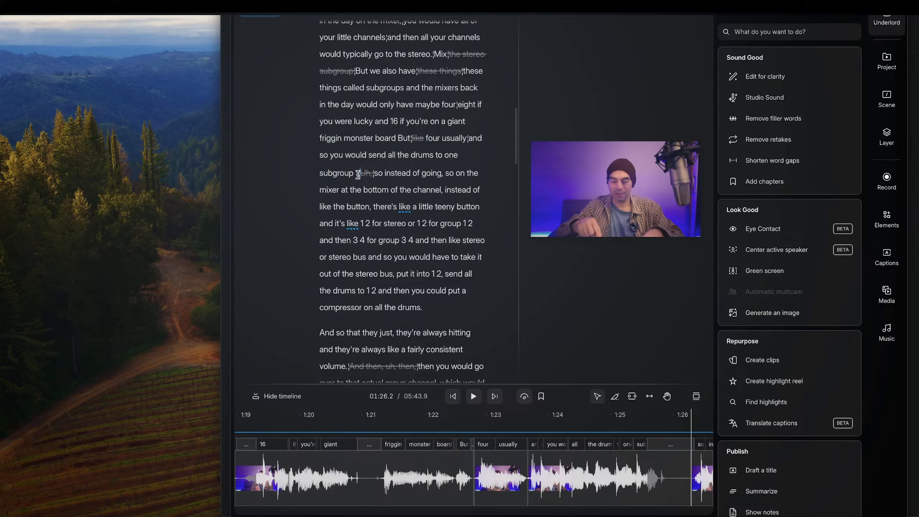
left_click_drag(355, 174, 469, 137)
left_click(507, 120)
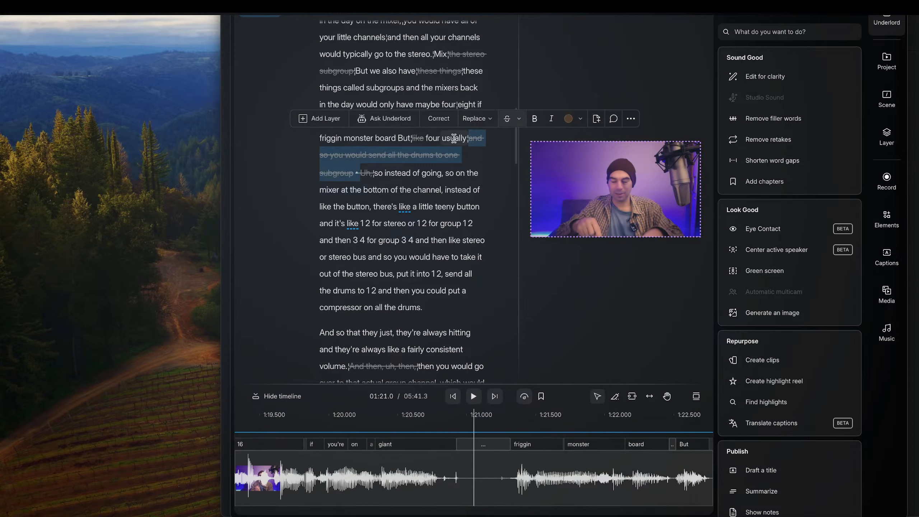
key("space")
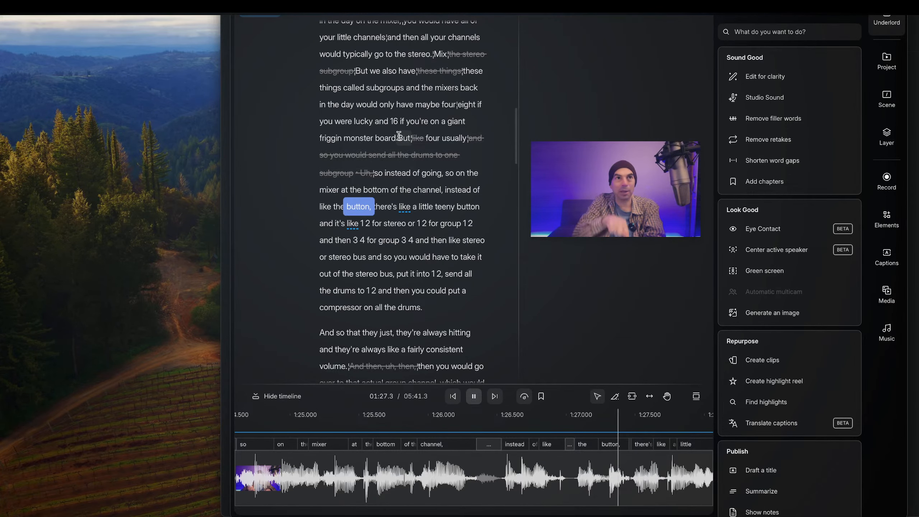
key("space")
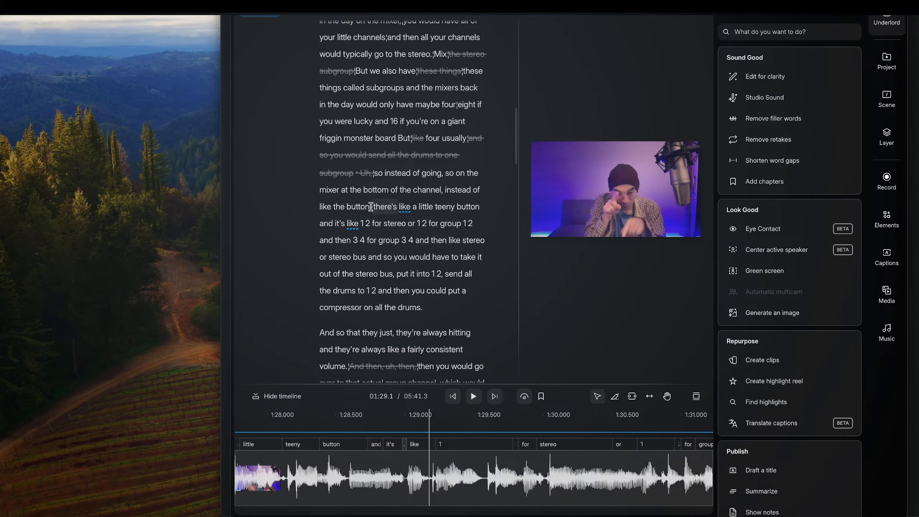
- Strike out "instead of like the button," after "at the bottom of the channel," and play back the cut
left_click_drag(371, 207, 445, 191)
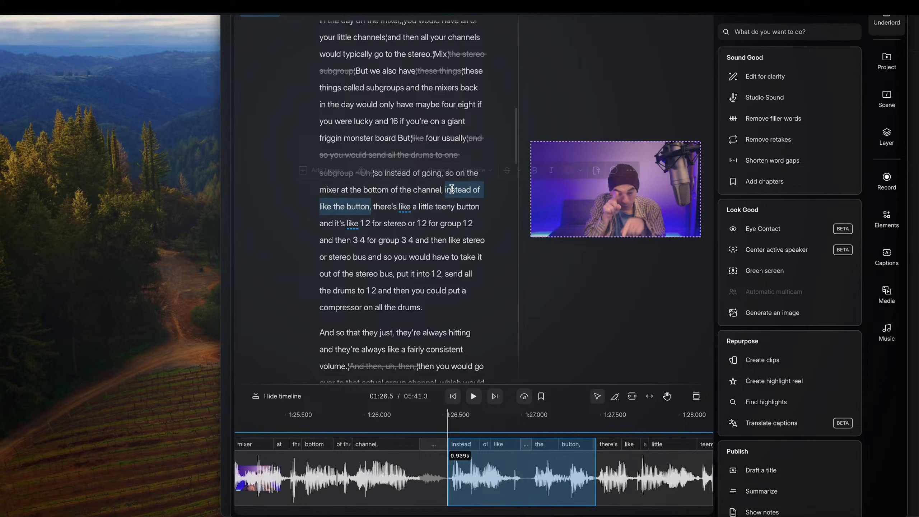
left_click(507, 173)
left_click(404, 191)
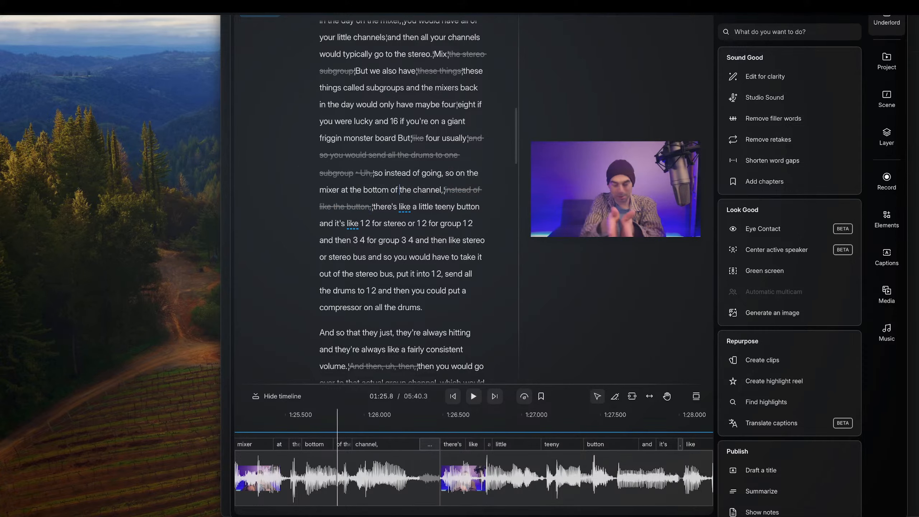
key("space")
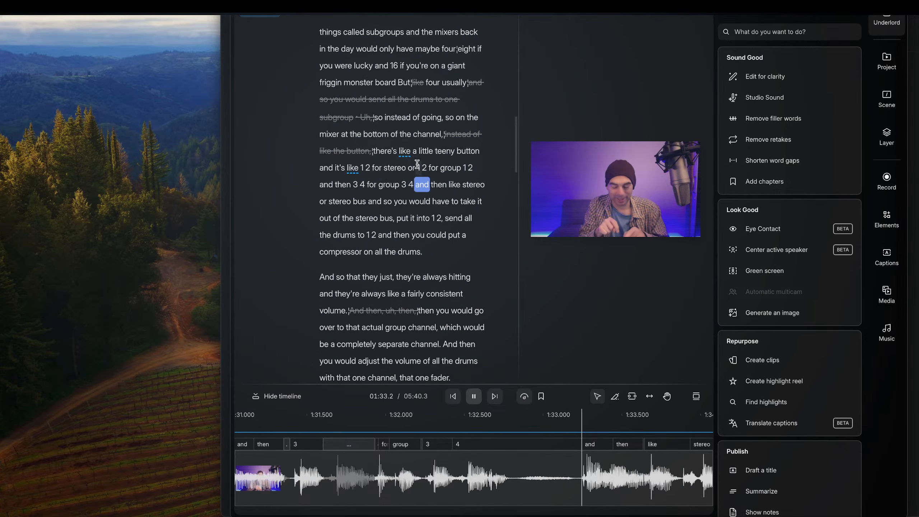
key("space")
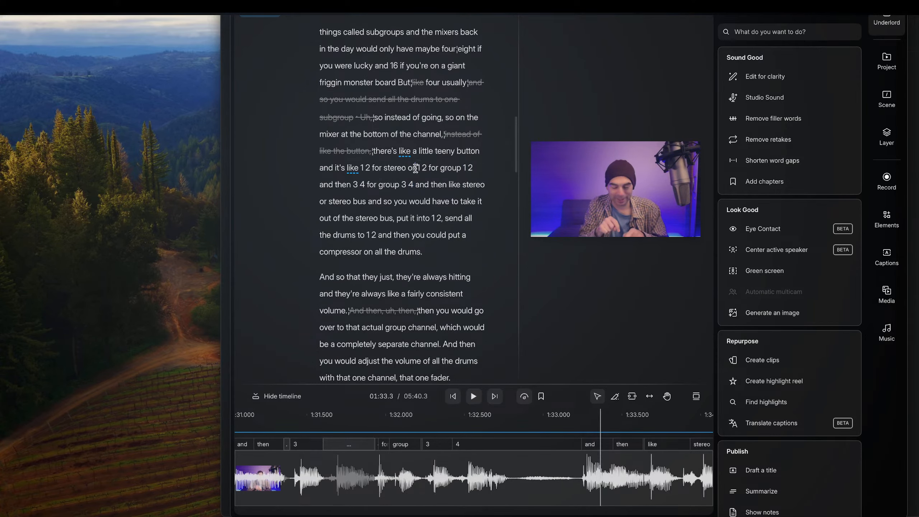
- Strike out "1 2 for stereo or" after "and it's like" and play back from the start of that line
left_click_drag(410, 166, 360, 167)
left_click(505, 146)
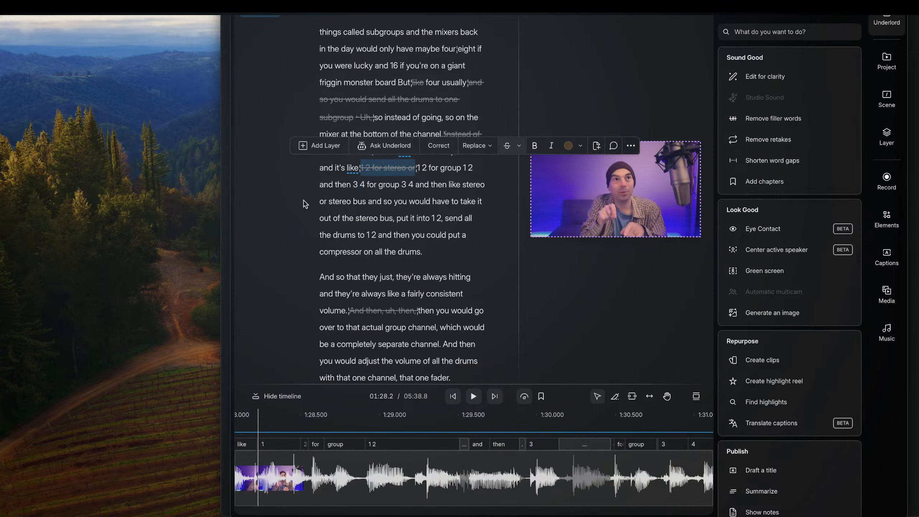
left_click(326, 167)
key("space")
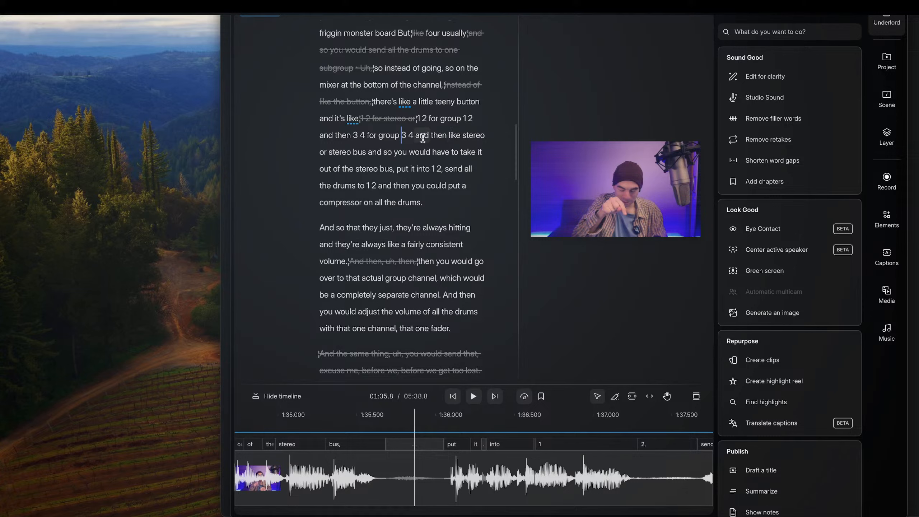
- Cut "then like stereo or" before "stereo bus" and play on through the following sentences
left_click_drag(430, 135, 331, 150)
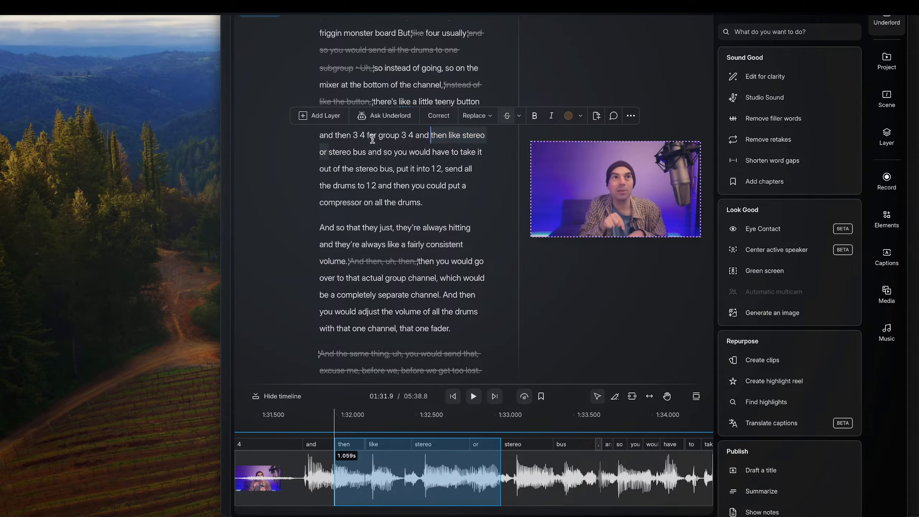
key("BackSpace")
key("space")
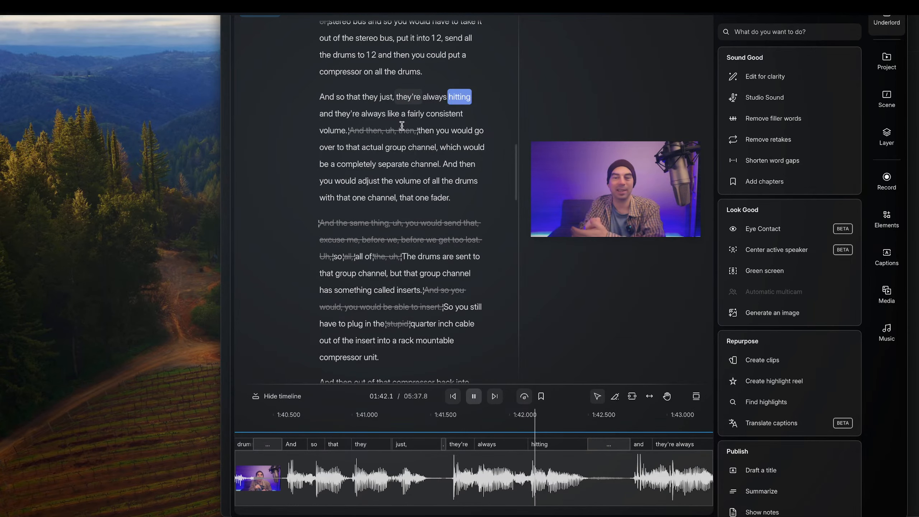
key("space")
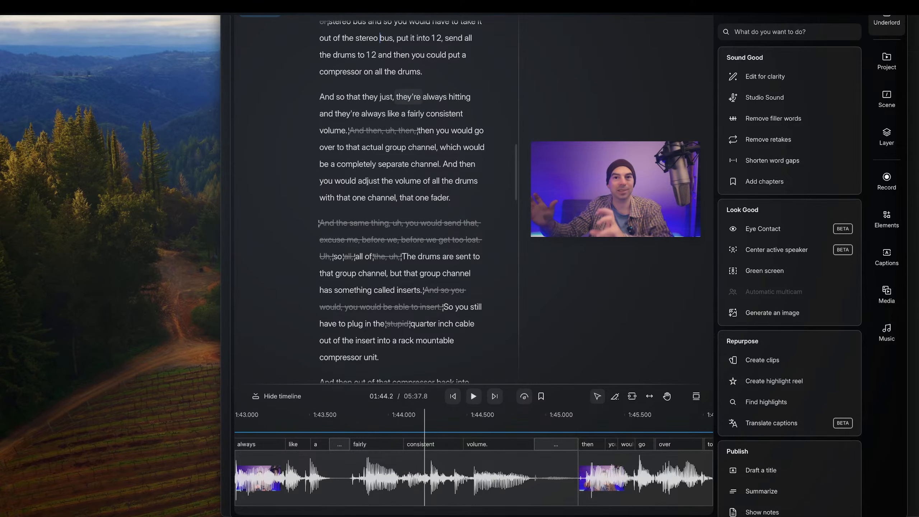
- Strike out "they just," before "they're always hitting" and play back the cut
left_click_drag(393, 95, 367, 103)
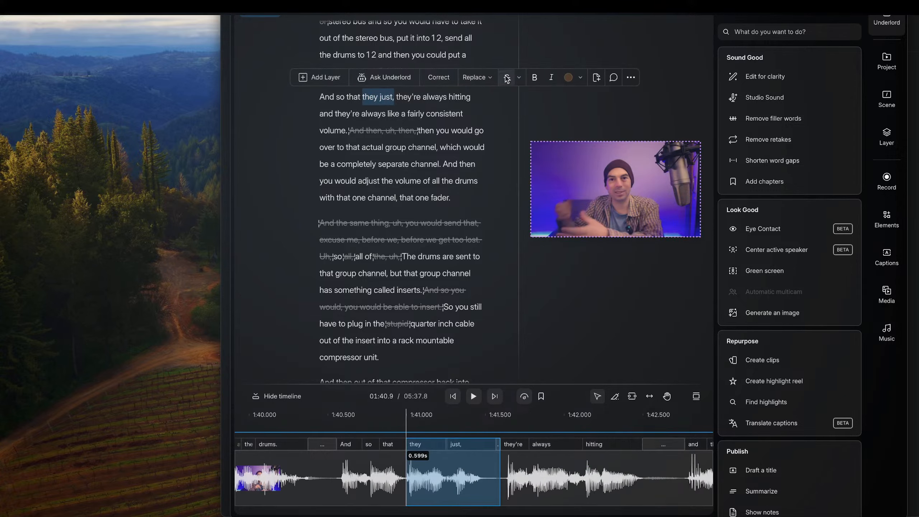
left_click(506, 79)
key("space")
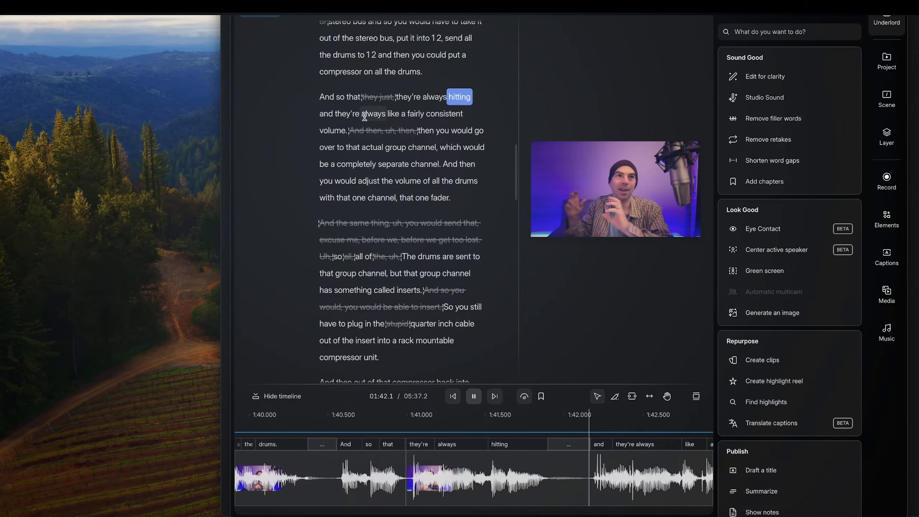
key("space")
- Remove "like" from "they're always like a fairly consistent volume", close the gap before "fairly", and play it back
left_click(417, 115)
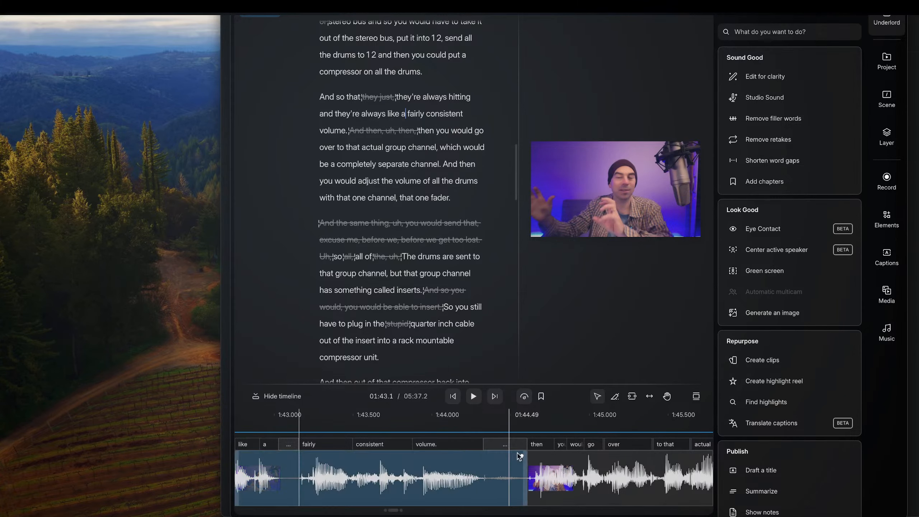
scroll(392, 457, "left", 5)
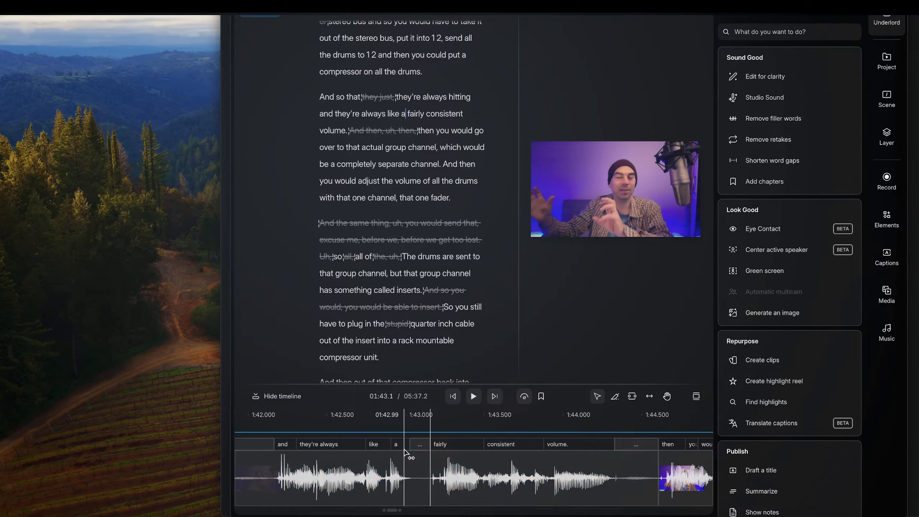
mouse_move(395, 447)
left_mouse_down()
mouse_move(369, 447)
mouse_move(402, 449)
left_mouse_up()
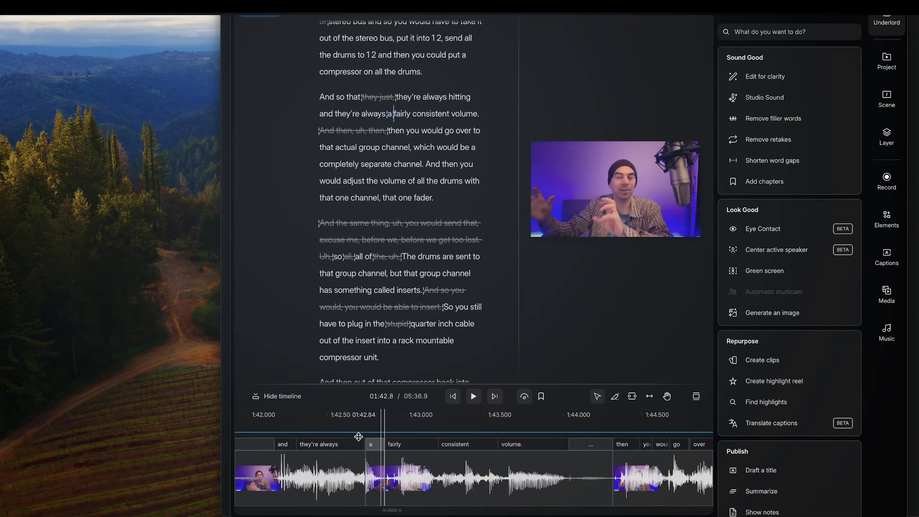
key("space")
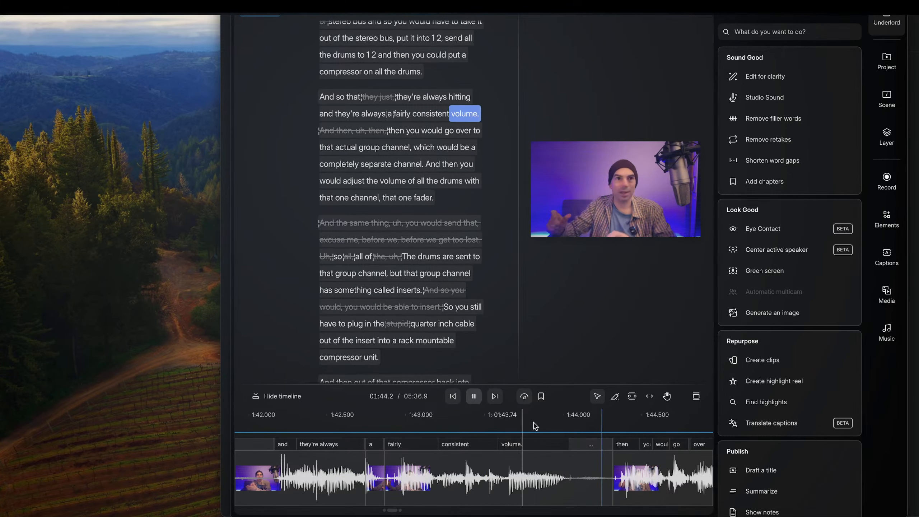
key("space")
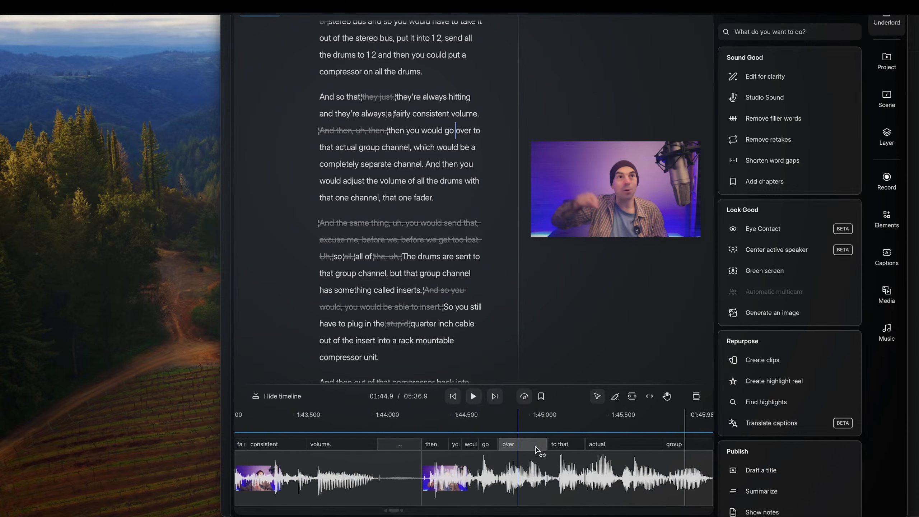
- Tighten the pause between "volume." and "then you would go", and the one between "And then" and "you would adjust"
left_click_drag(432, 445, 387, 449)
key("space")
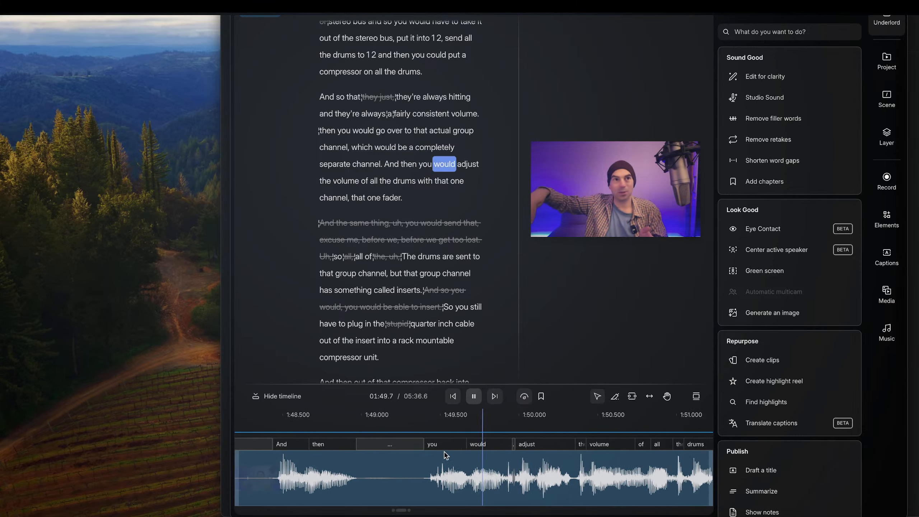
left_click_drag(410, 444, 377, 444)
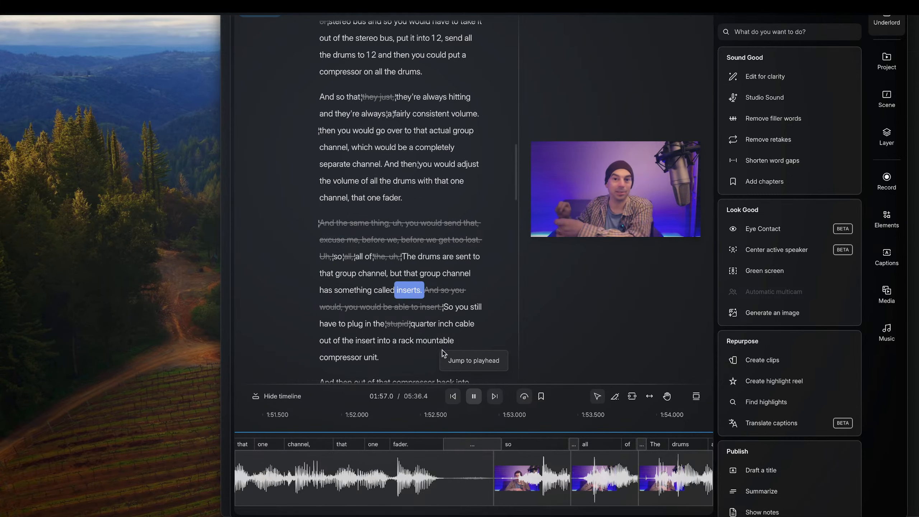
- Restore the struck-out word "stupid" before "quarter inch cable" and play back from the start of that line
scroll(401, 290, "down", 2)
scroll(401, 290, "down", 1)
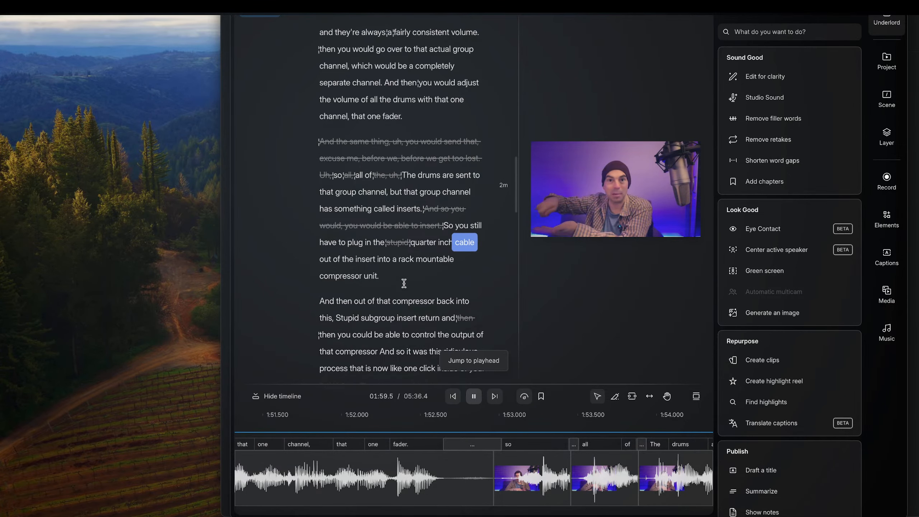
double_click(382, 242)
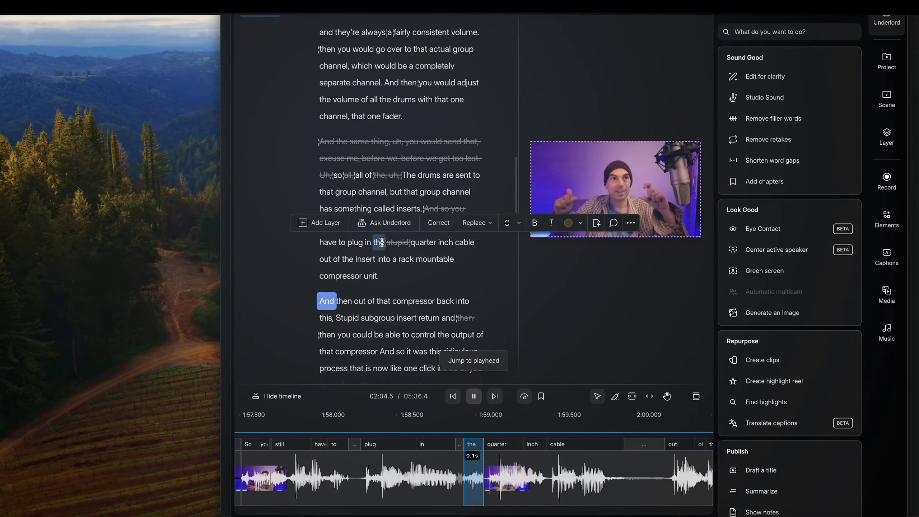
double_click(394, 243)
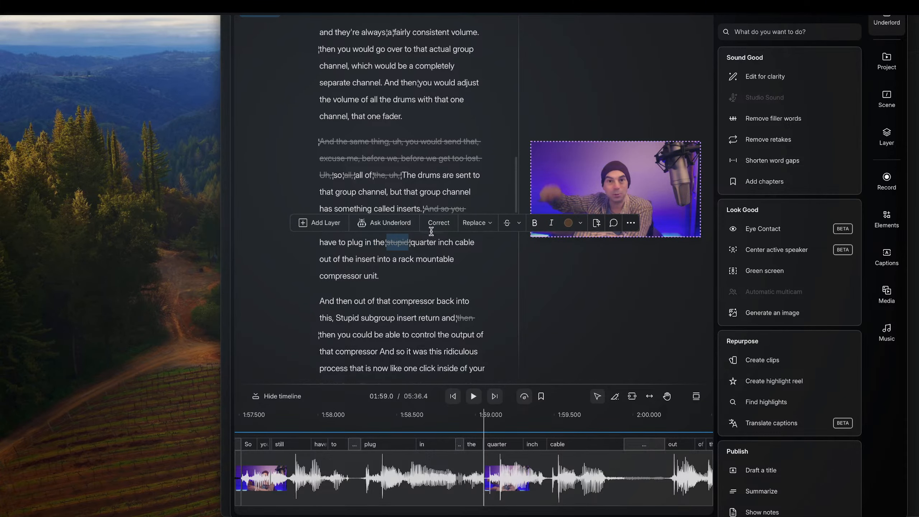
left_click(507, 223)
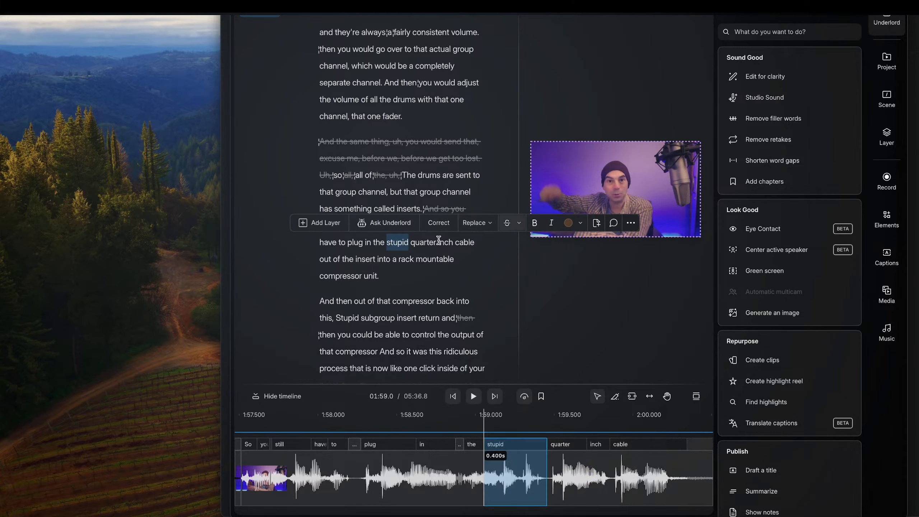
left_click(323, 243)
key("space")
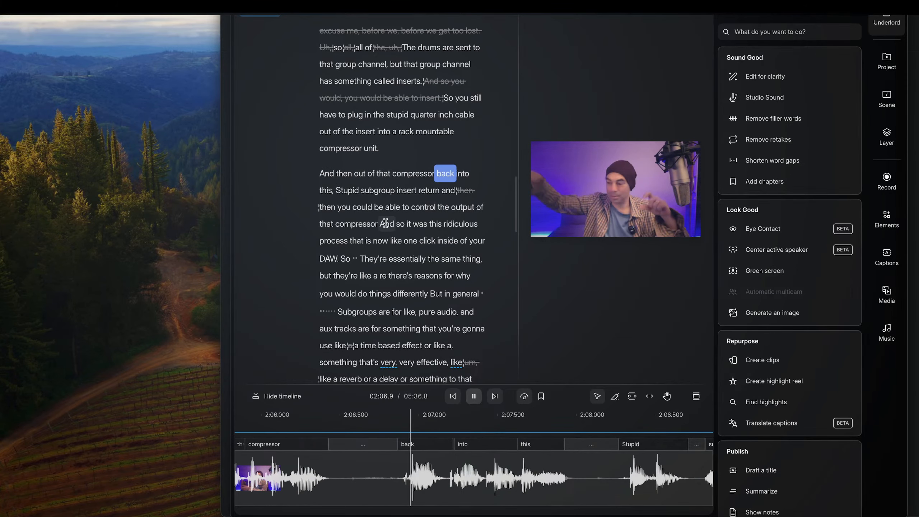
- Stop playback and move "back" closer to "out of that compressor" to shorten the pause
key("space")
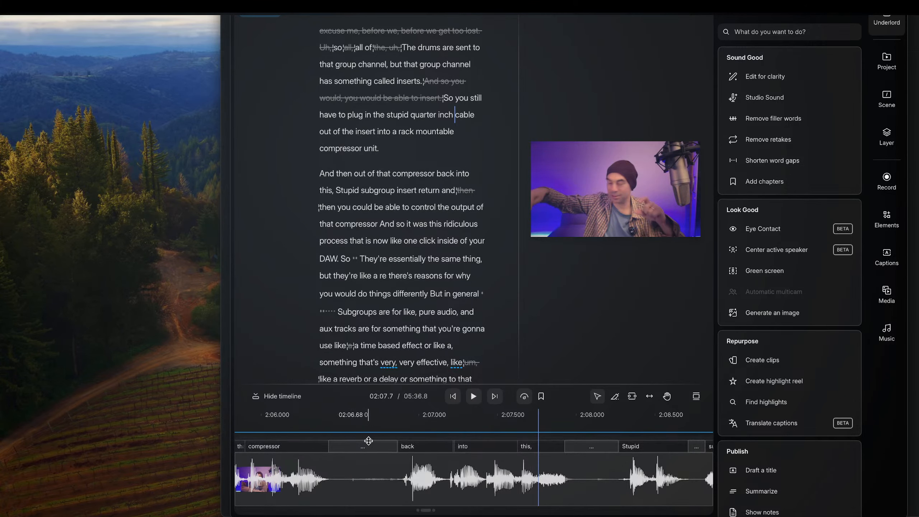
left_click_drag(415, 447, 361, 447)
scroll(373, 447, "left", 3)
scroll(376, 448, "left", 4)
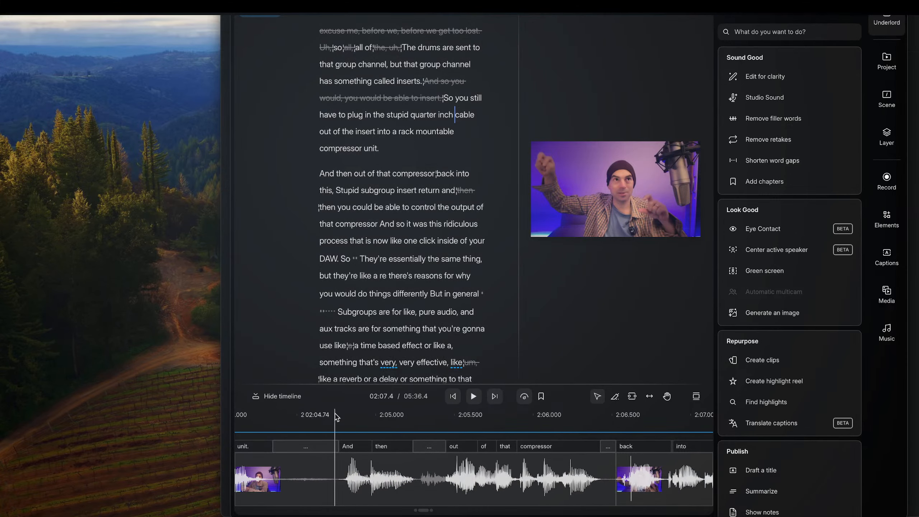
- Play the start of "And then out of that compressor" and close the pause between "unit." and "And"
left_click(269, 421)
key("space")
key("space")
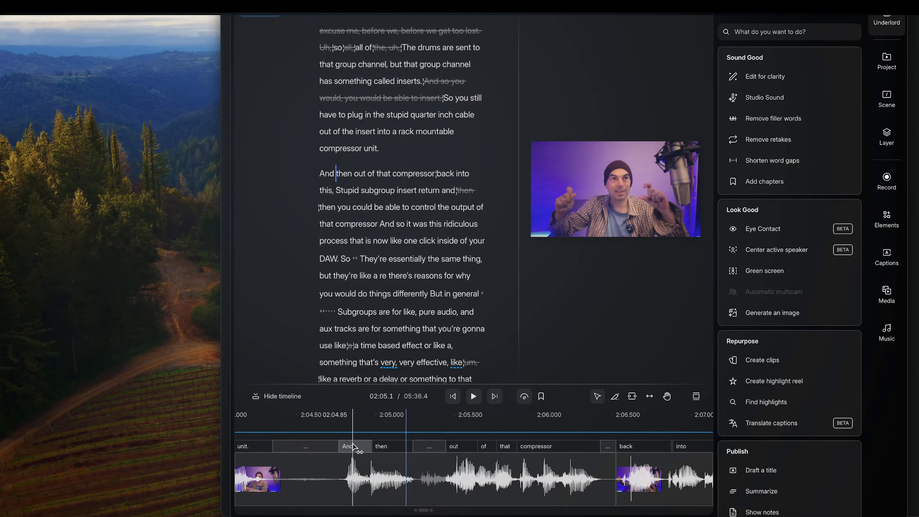
left_click_drag(347, 447, 289, 448)
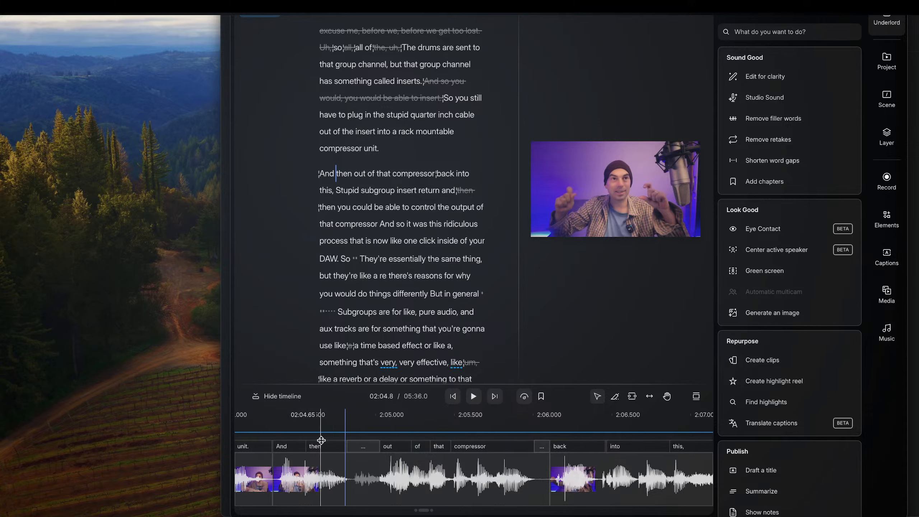
- Play "compressor unit.", close the pause between the two words, and return the playhead to just before "compressor"
scroll(321, 439, "left", 6)
left_click(360, 427)
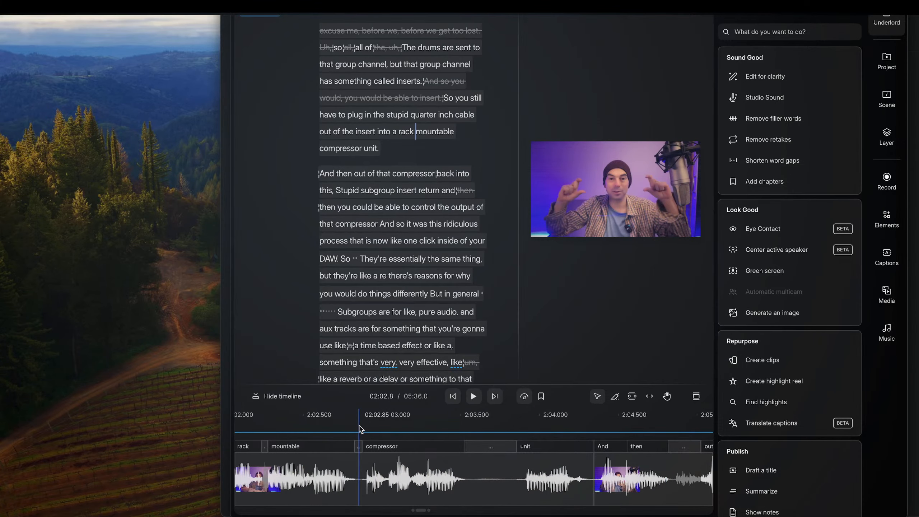
key("space")
key("space")
left_click_drag(538, 446, 488, 453)
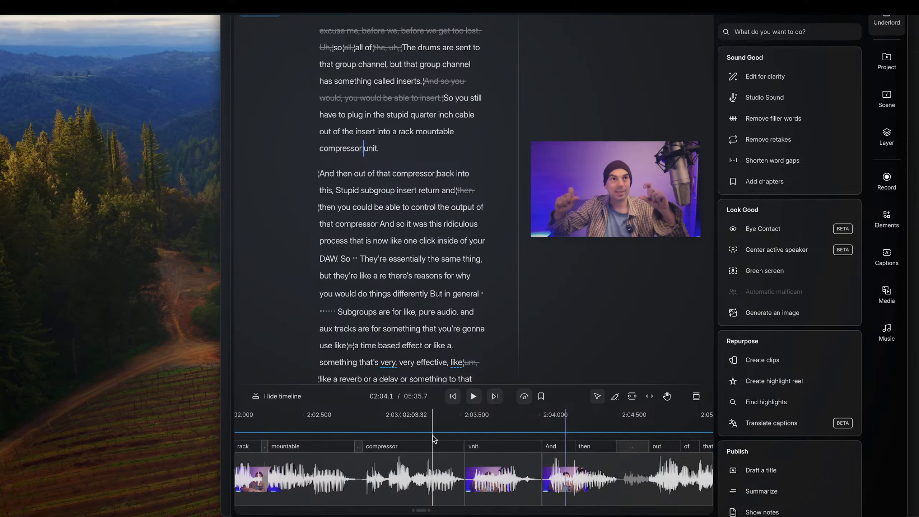
left_click(379, 422)
scroll(387, 425, "right", 1)
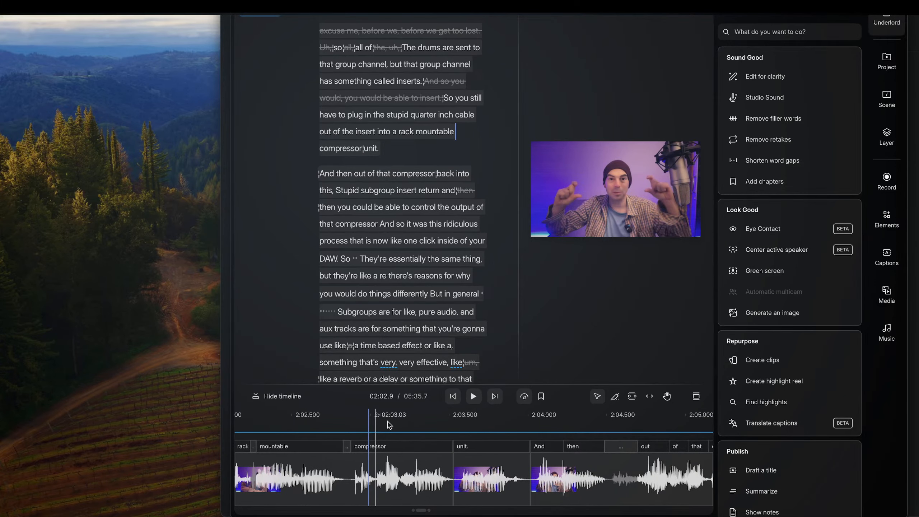
scroll(389, 426, "right", 1)
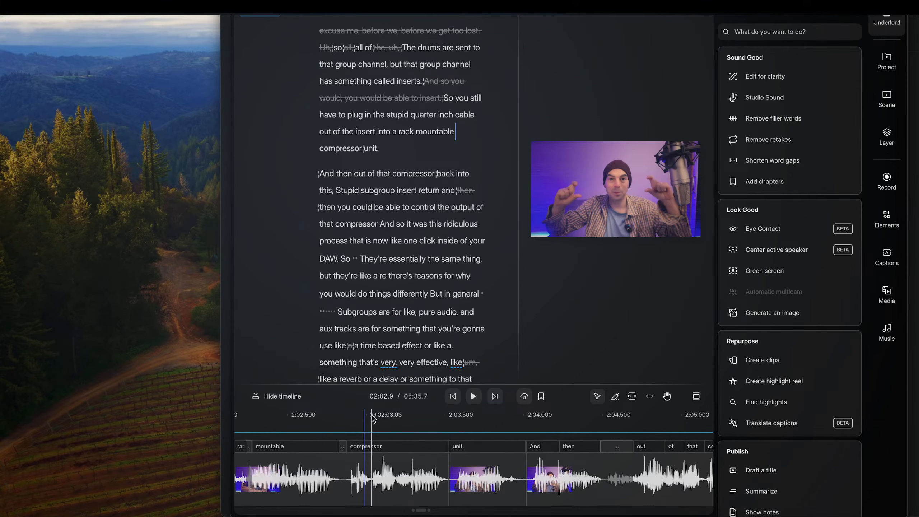
- Play the transcript passage at "Subgroups are for like" and look back through the words leading up to "But in general"
scroll(374, 418, "right", 1)
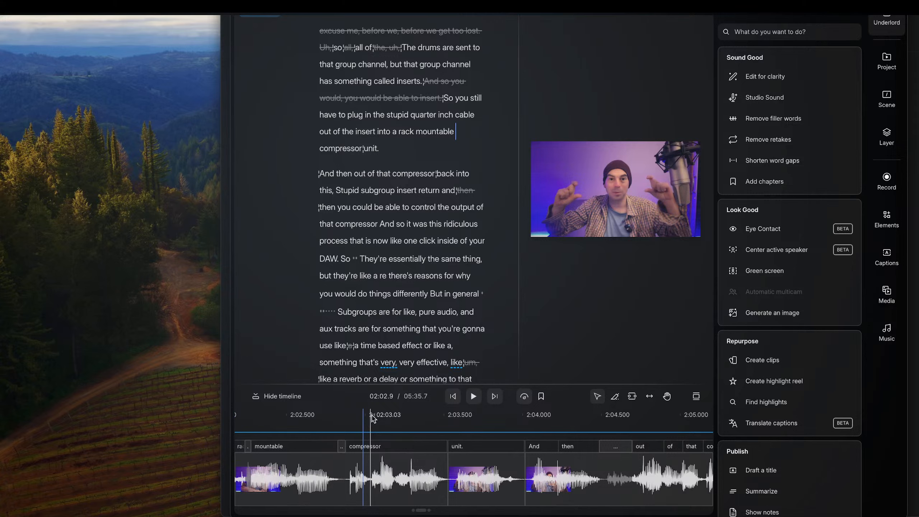
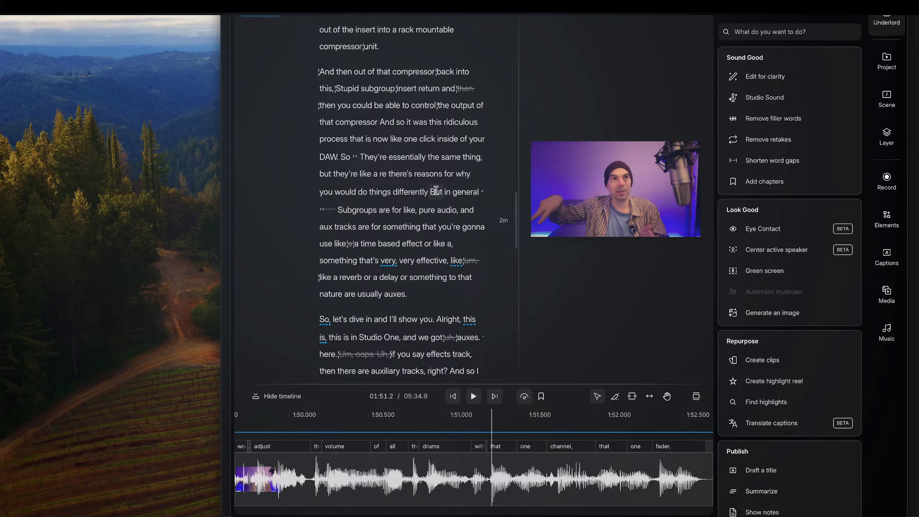
left_click(405, 210)
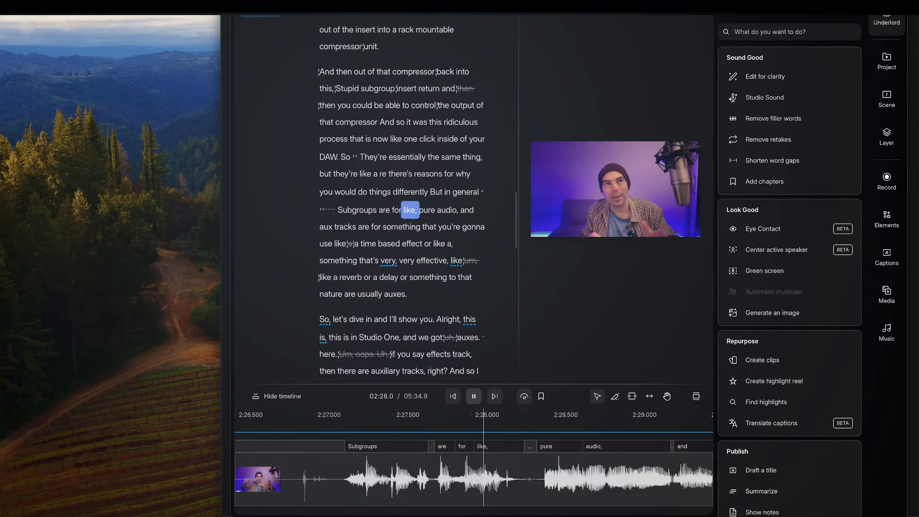
key("space")
scroll(358, 427, "left", 10)
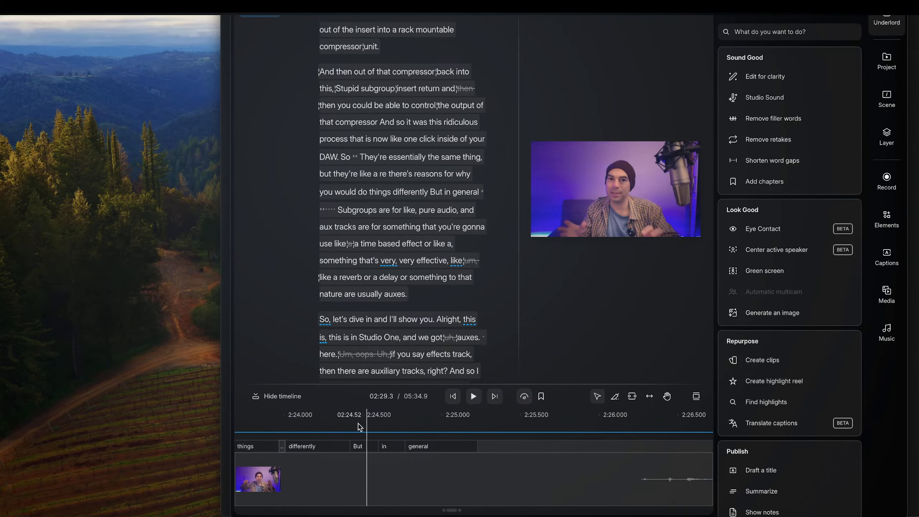
left_click(437, 435)
scroll(437, 435, "left", 2)
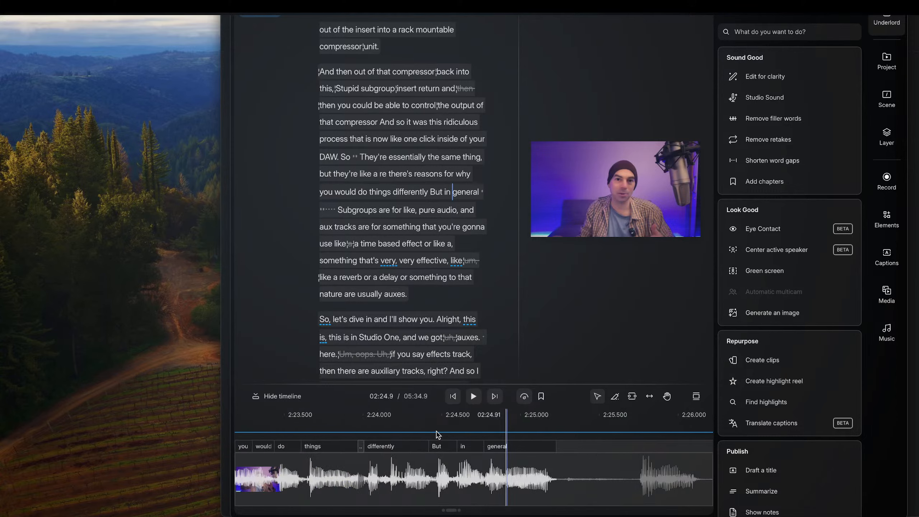
scroll(438, 434, "left", 10)
scroll(409, 104, "up", 5)
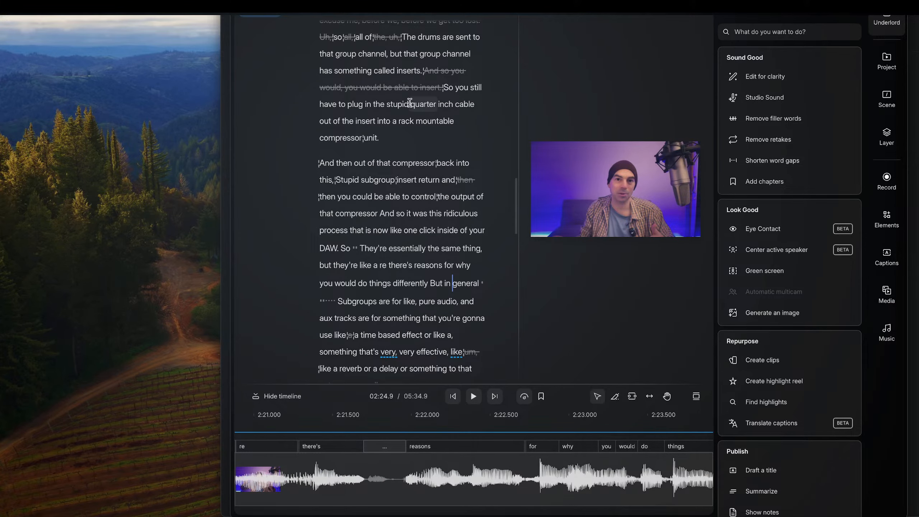
- Play the "quarter inch cable out of the insert" line and close the pause between "cable" and "out"
scroll(409, 103, "up", 1)
left_click(409, 134)
key("space")
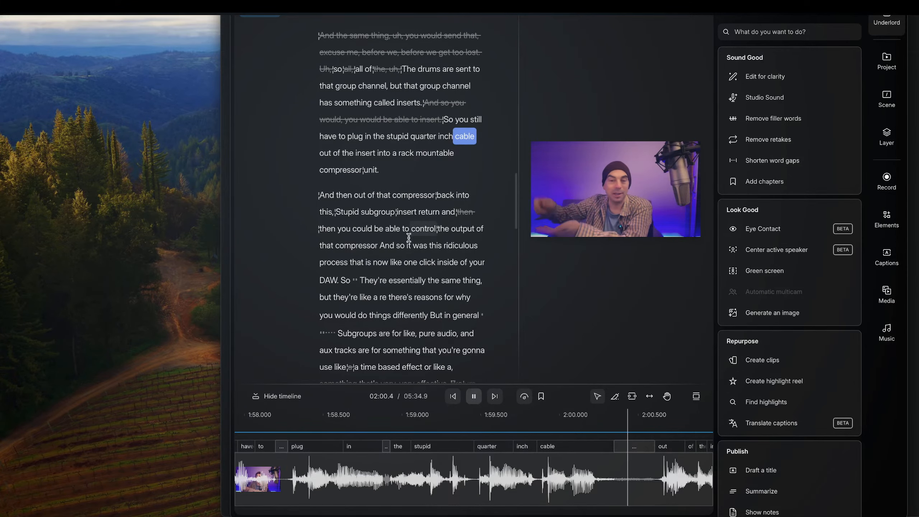
key("space")
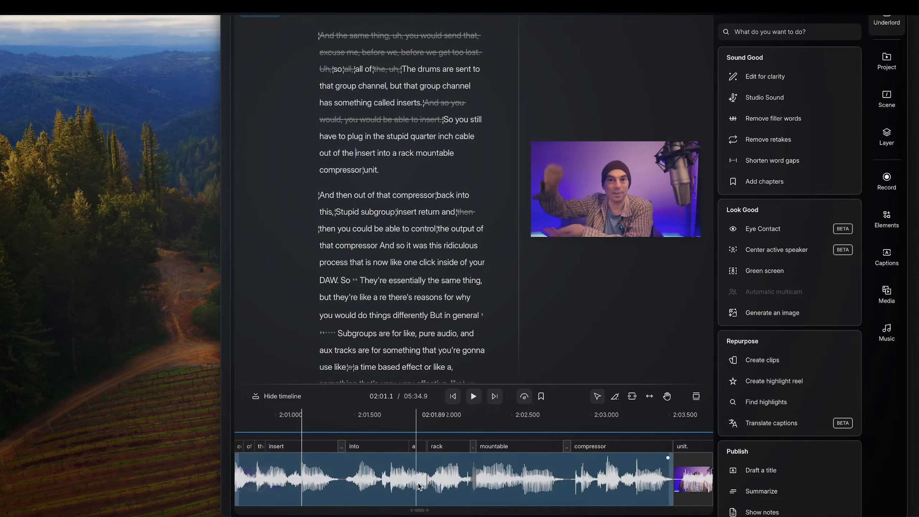
scroll(419, 487, "left", 6)
left_click_drag(434, 459, 397, 453)
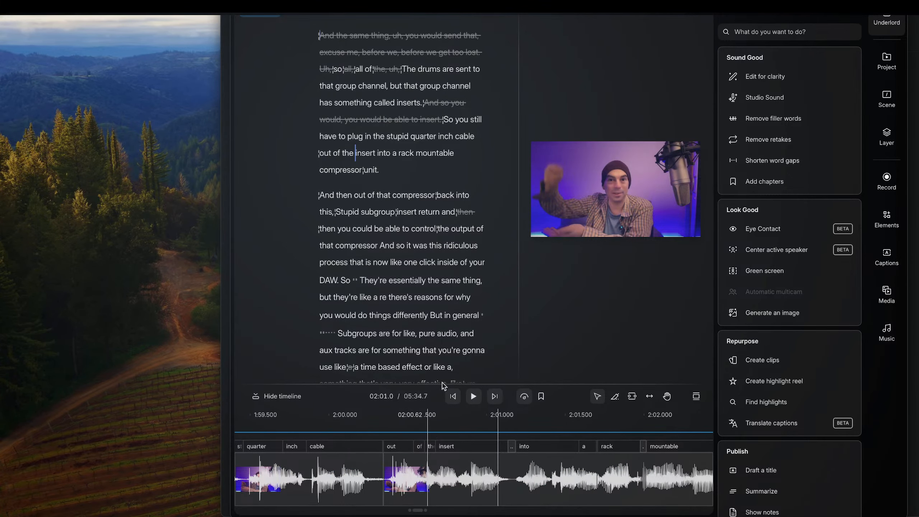
- Play the beginning of the "so all of the drums" paragraph and close the pause between "fader." and "so"
key("alt+Up")
key("space")
key("space")
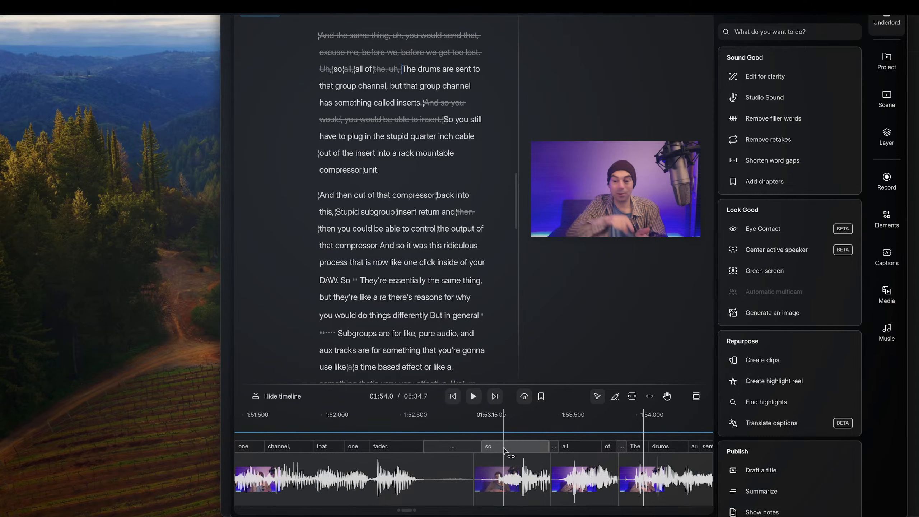
left_click_drag(481, 447, 455, 448)
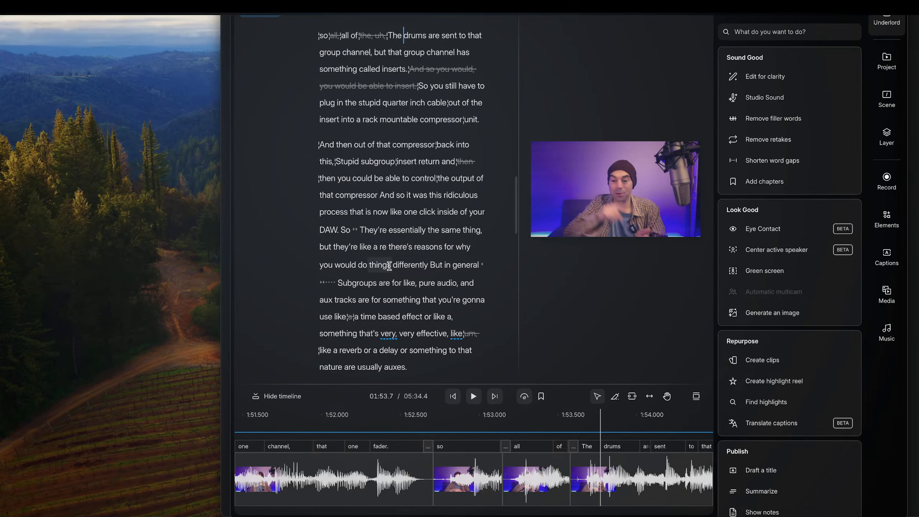
- Play on to "So you still have to plug in" and shorten the pause between "inserts." and "So"
key("space")
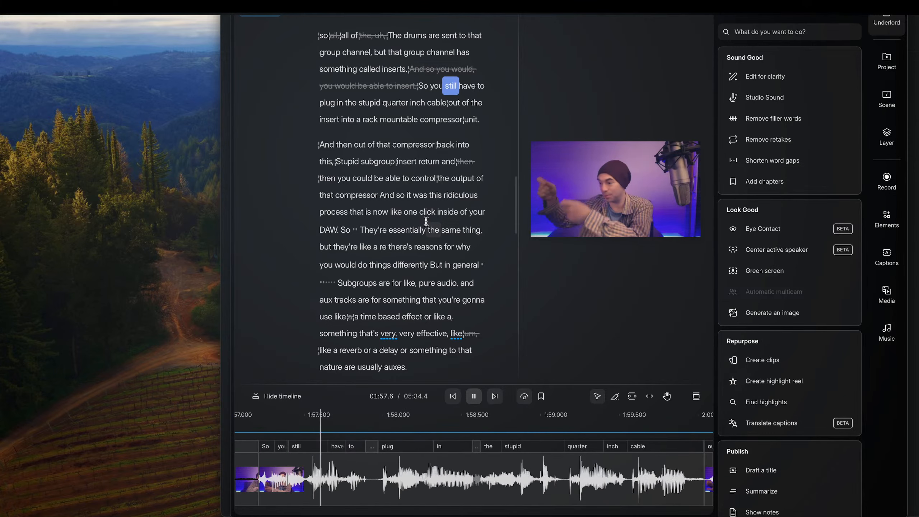
key("space")
scroll(358, 467, "left", 3)
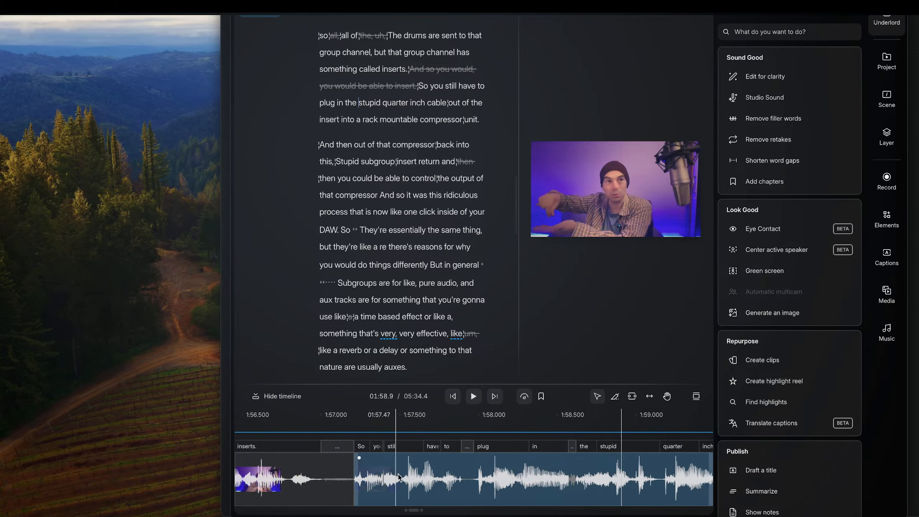
scroll(400, 477, "right", 1)
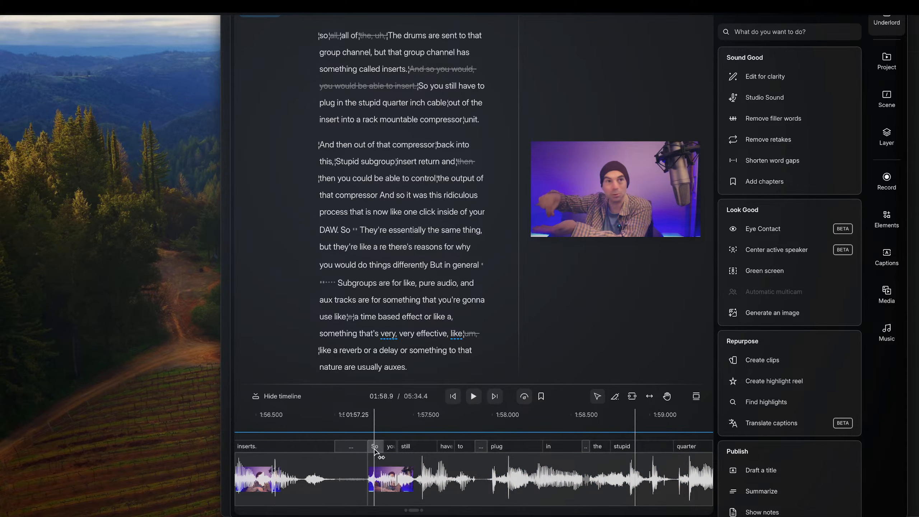
left_click_drag(375, 451, 338, 449)
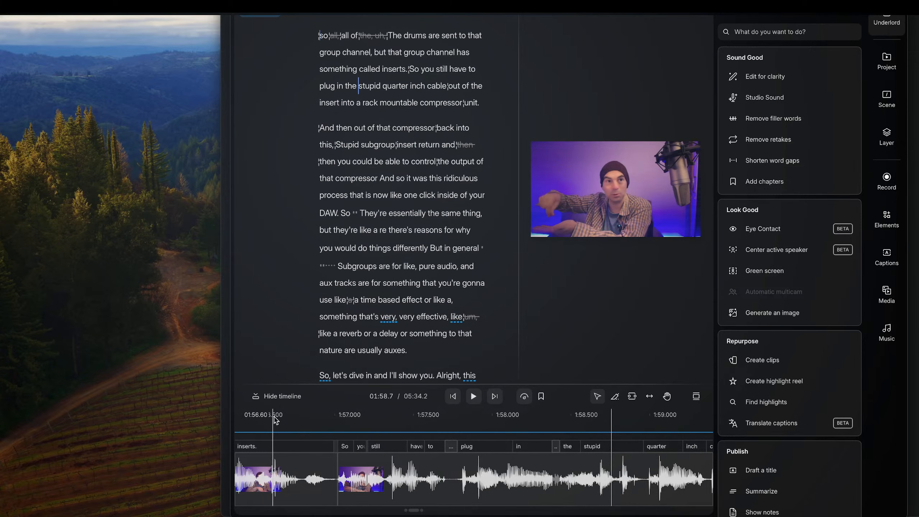
- Play back the edited passage from "The drums are sent to that group channel" through "compressor unit" to check its timing
left_click(452, 396)
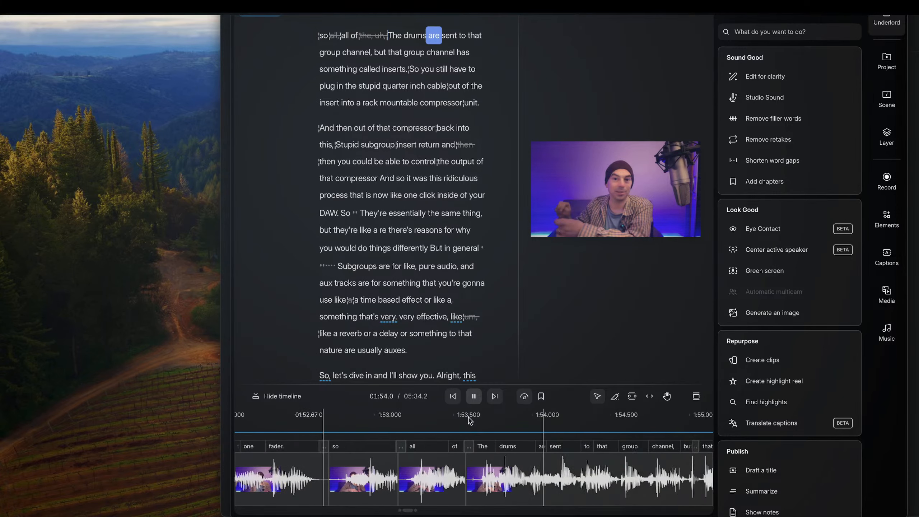
left_click(472, 395)
left_click(275, 422)
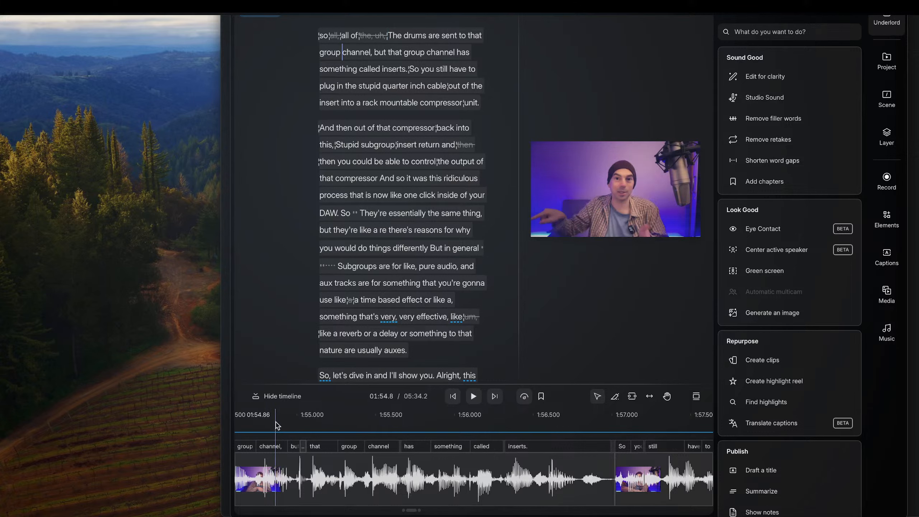
key("space")
key("space")
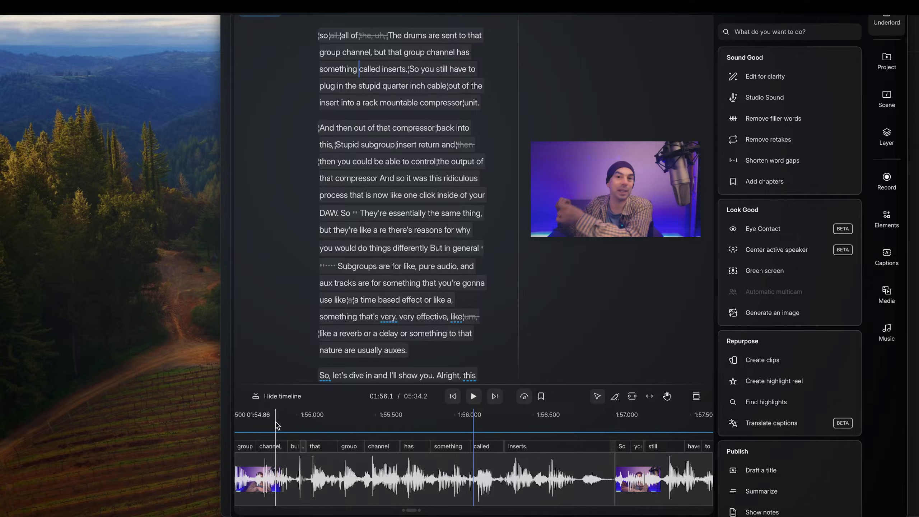
left_click(275, 426)
key("space")
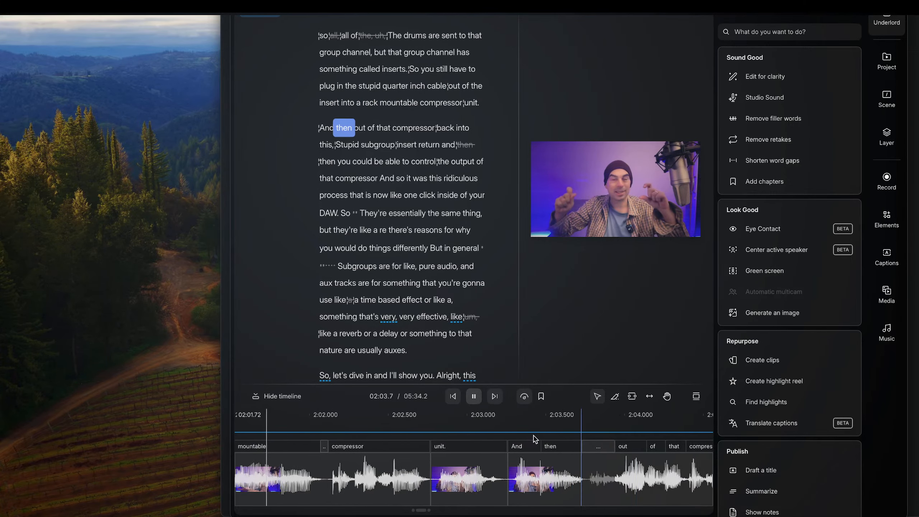
- Close the pauses between "then" and "out of that compressor" and between "insert return" and "and"
key("space")
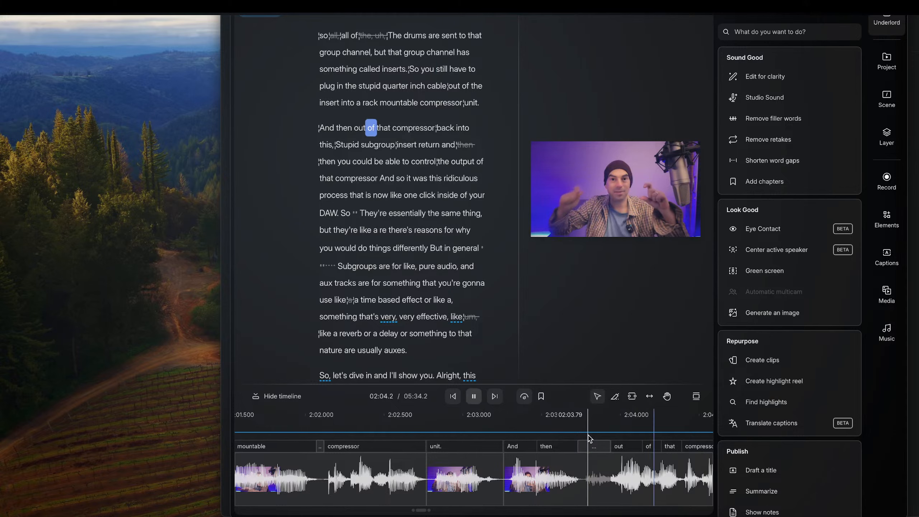
key("space")
scroll(512, 449, "left", 5)
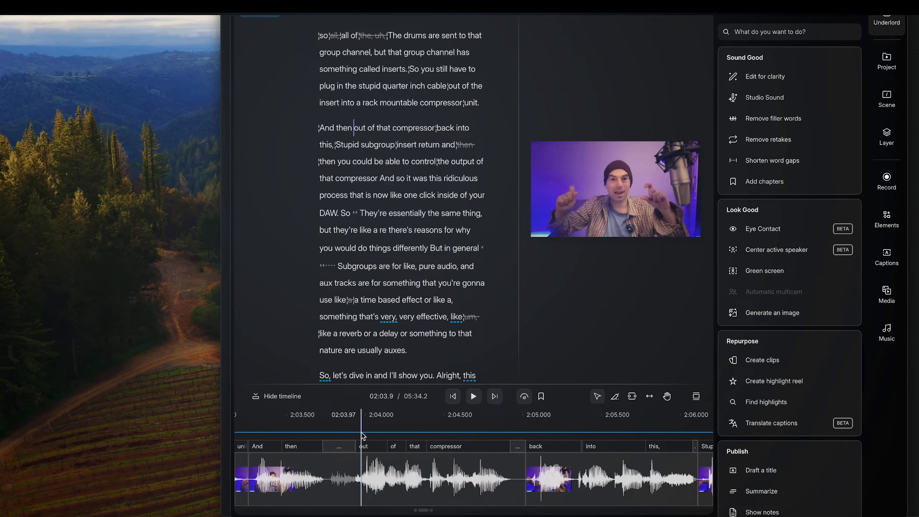
left_click_drag(365, 449, 333, 456)
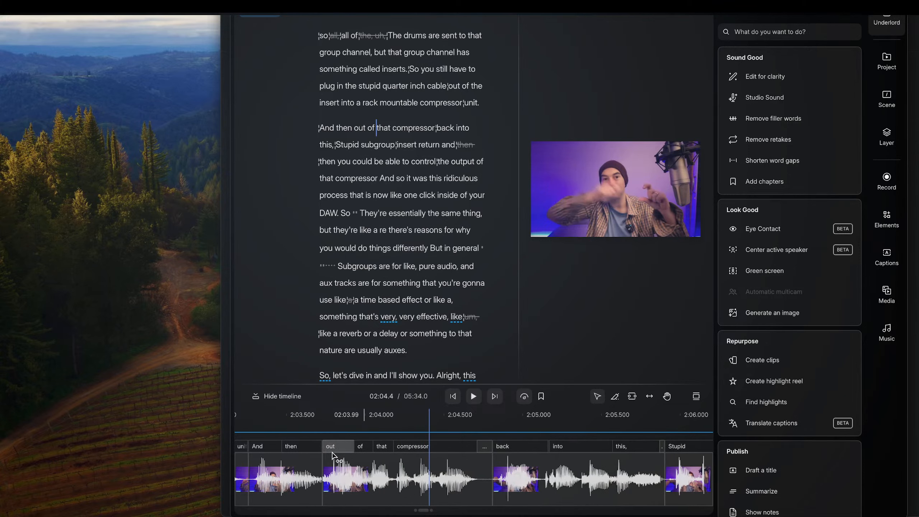
left_click_drag(424, 423, 299, 425)
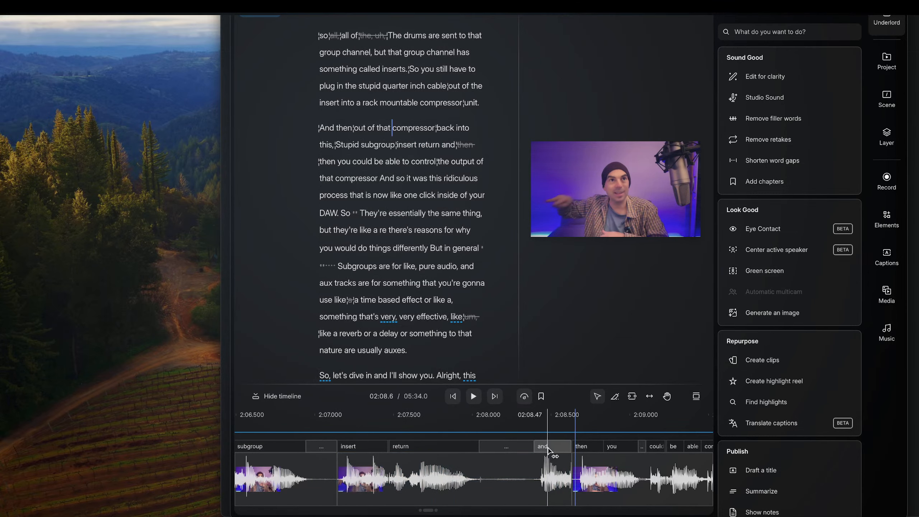
left_click_drag(548, 450, 495, 452)
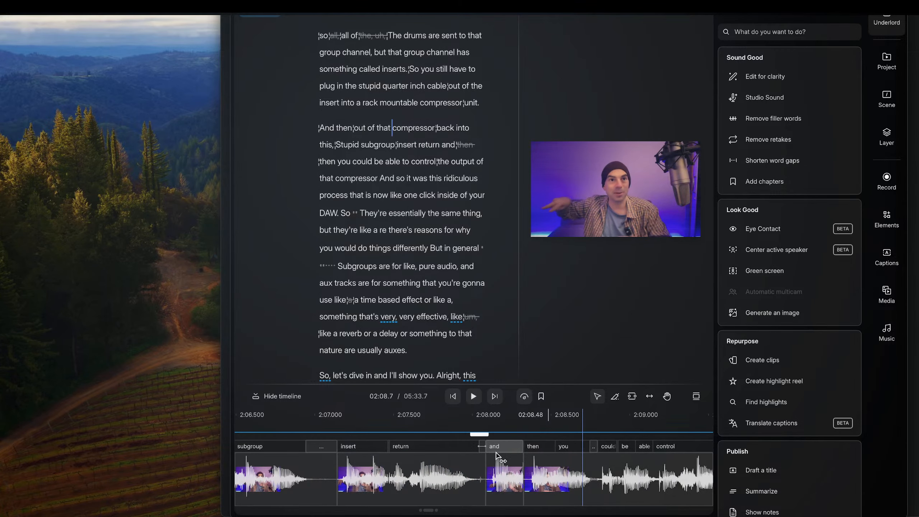
- Play on and close the pause between "ridiculous process" and "that is now", checking the join by ear
key("space")
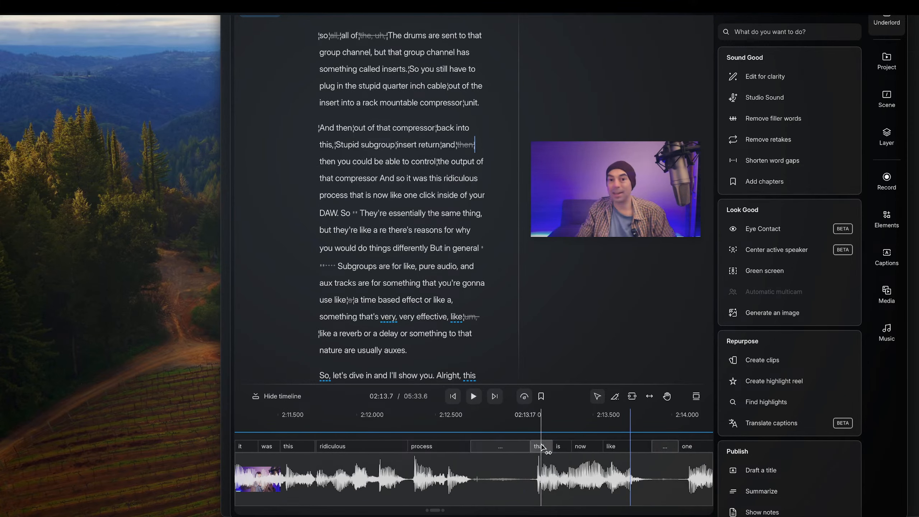
left_click_drag(543, 448, 482, 454)
key("space")
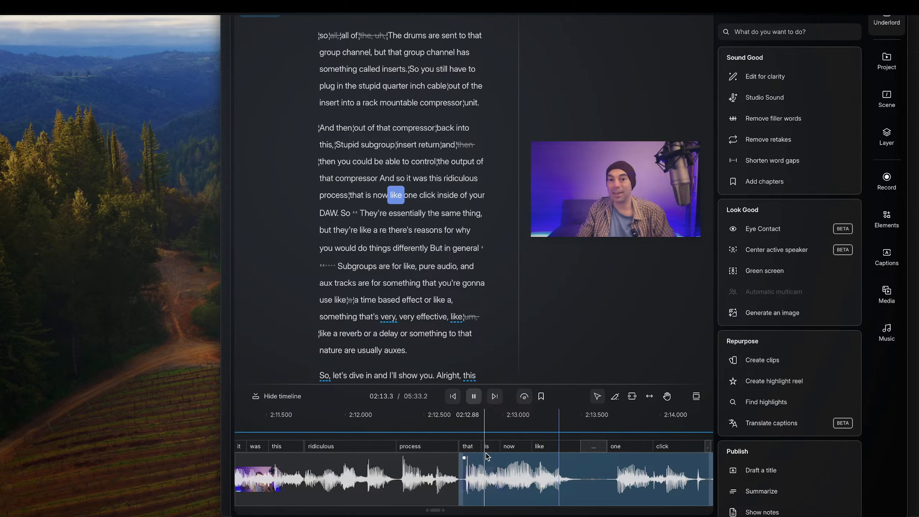
key("space")
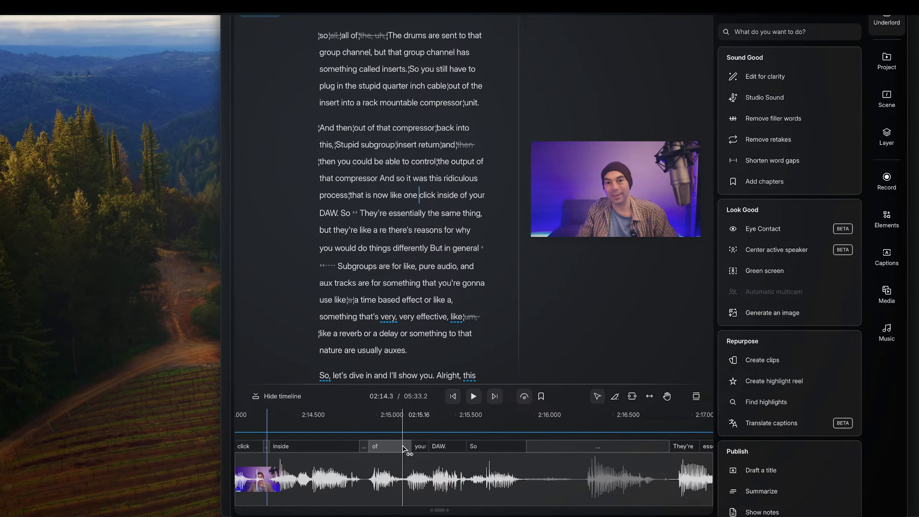
- Play "one click inside of your DAW" and cut the word "like" between "that is now" and "one click"
key("space")
scroll(404, 439, "left", 5)
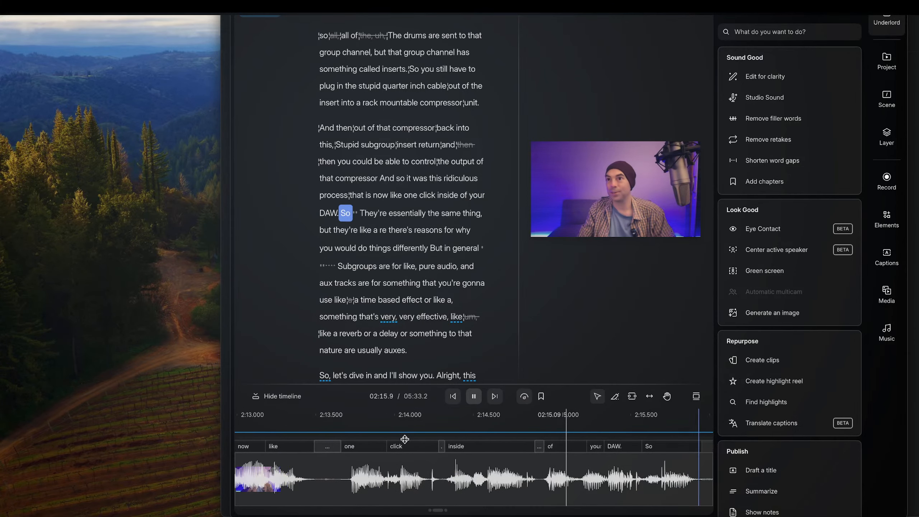
key("space")
left_click_drag(367, 449, 283, 450)
- Play back across "DAW. So" and remove the gap between "So" and "They're essentially the same thing"
scroll(332, 426, "left", 2)
scroll(333, 430, "left", 1)
left_click(309, 429)
key("space")
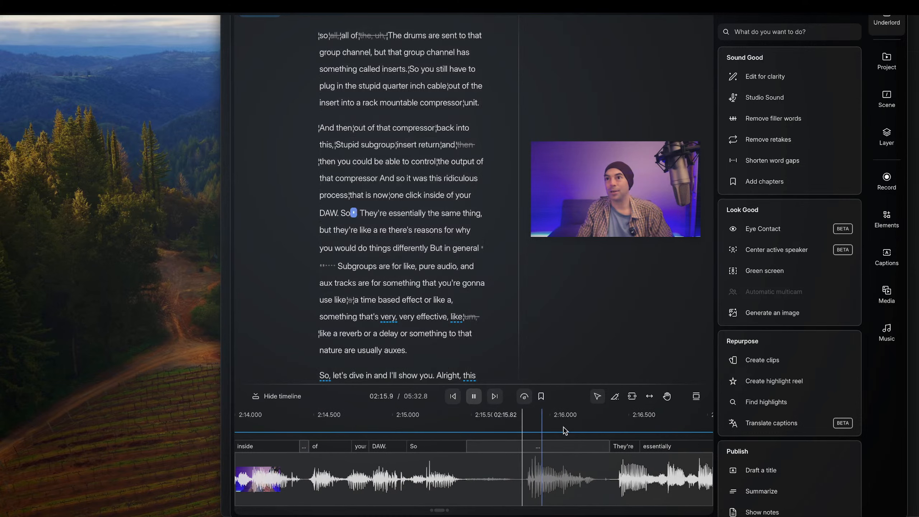
key("space")
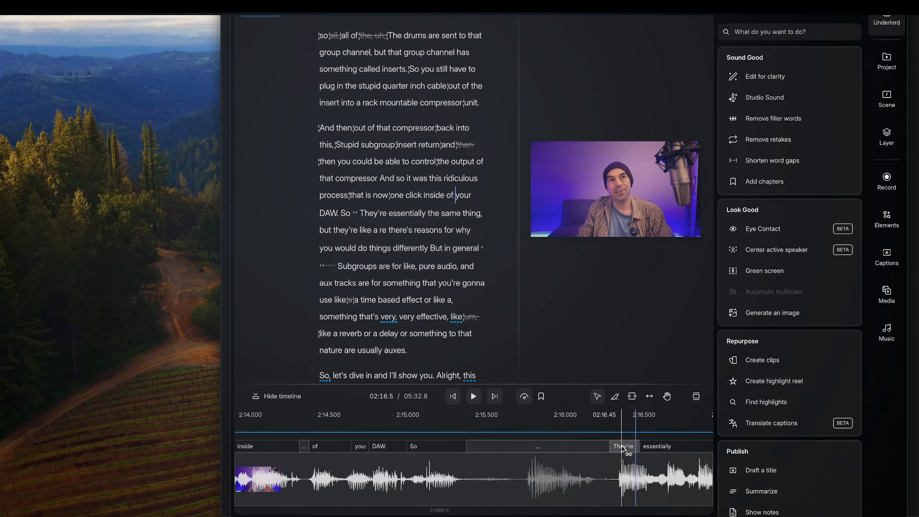
left_click_drag(623, 448, 480, 461)
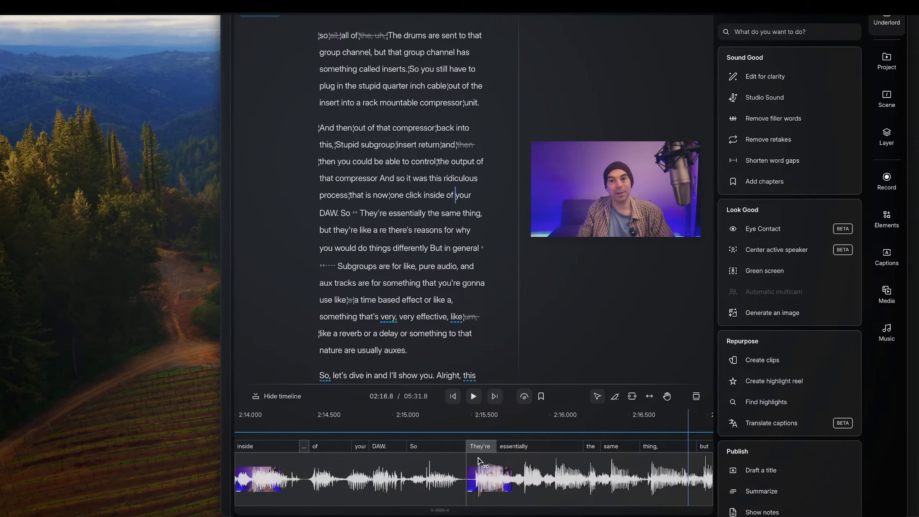
- Play the "They're essentially the same thing" sentence and return the playhead to just before "essentially"
key("space")
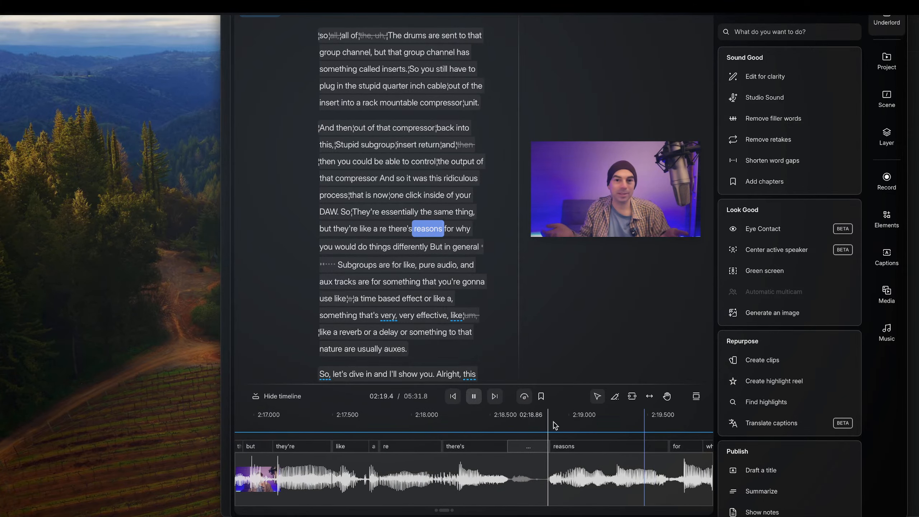
left_click(404, 461)
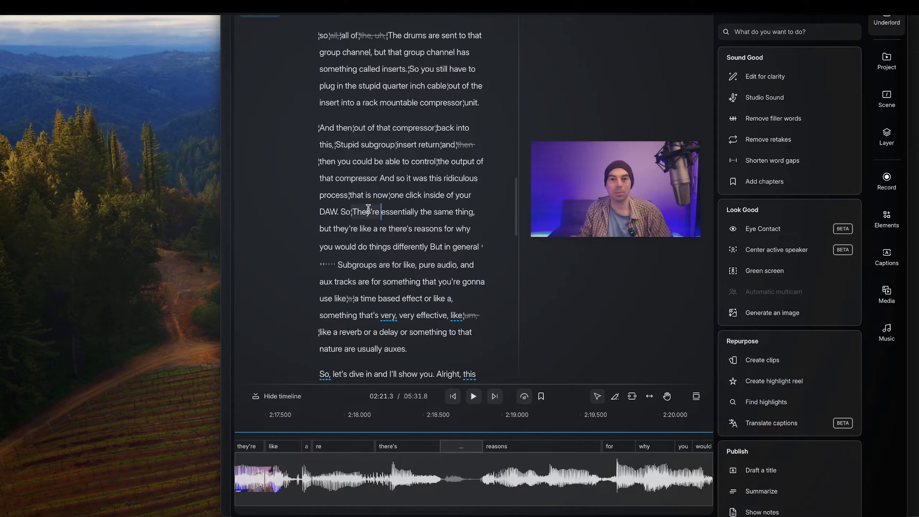
scroll(357, 204, "up", 1)
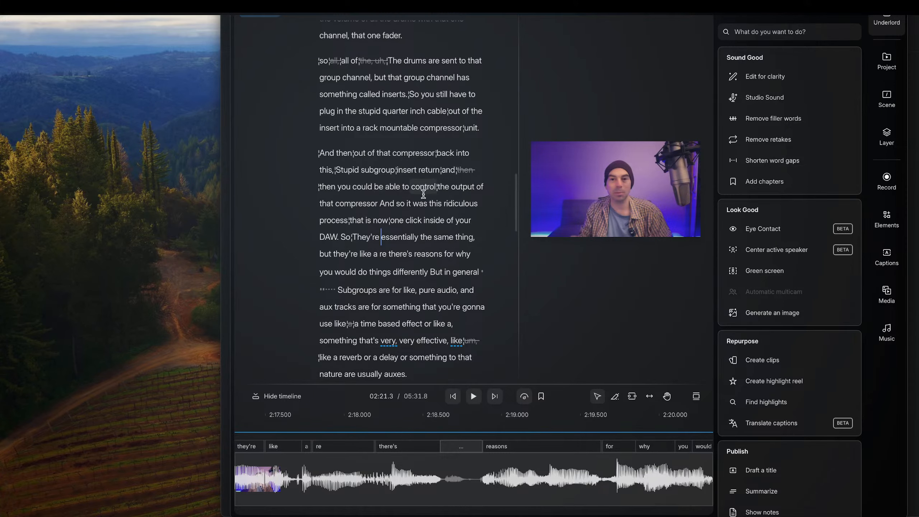
left_click(387, 240)
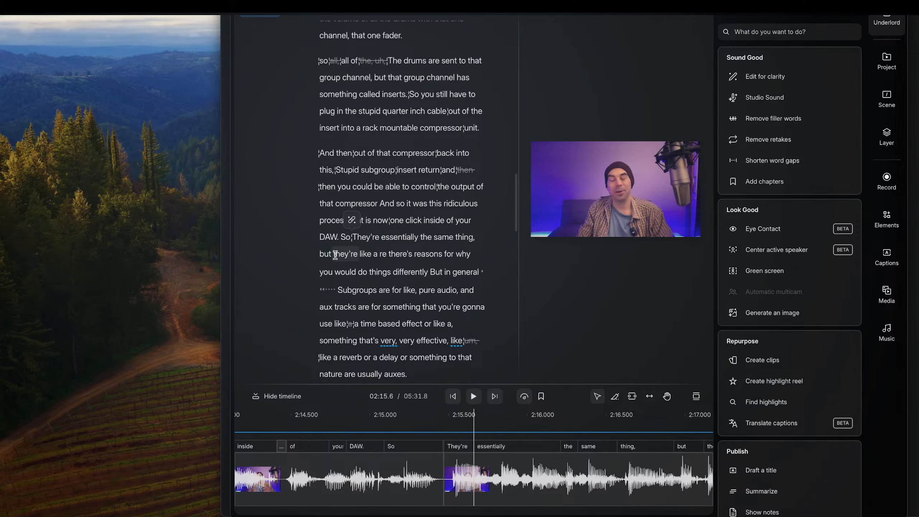
- Cut the words "they're like a re" between "but" and "there's reasons" and play across the join
left_click_drag(336, 255, 386, 255)
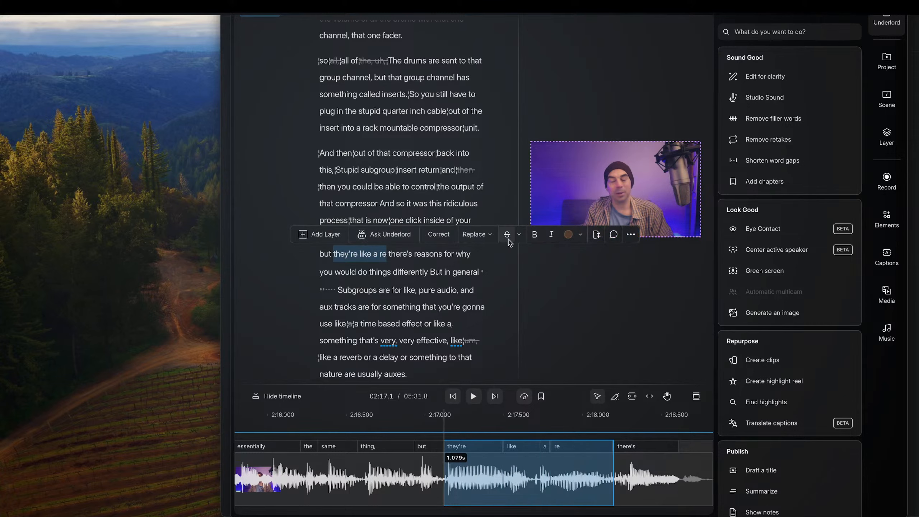
left_click(507, 236)
key("space")
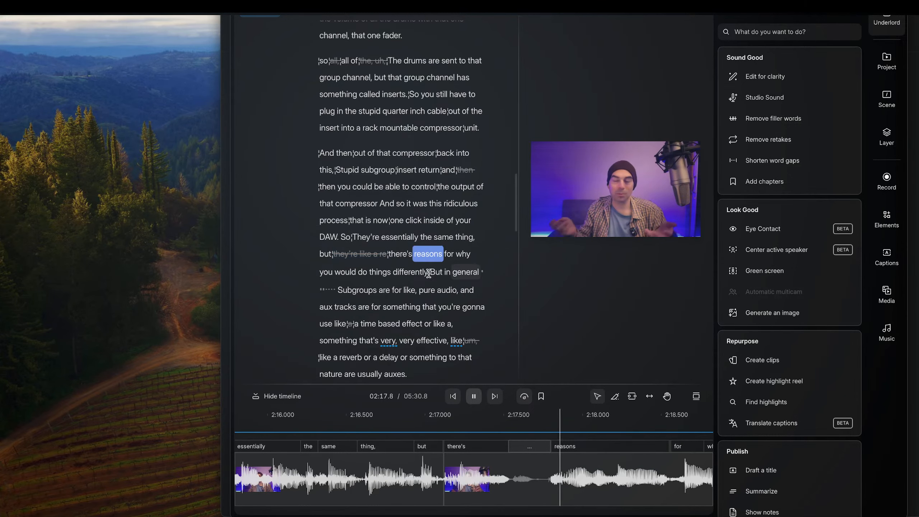
- Stop playback and close the pause between "there's" and "reasons" in the "there's reasons for why" phrase
key("space")
left_click(515, 462)
scroll(527, 458, "left", 10)
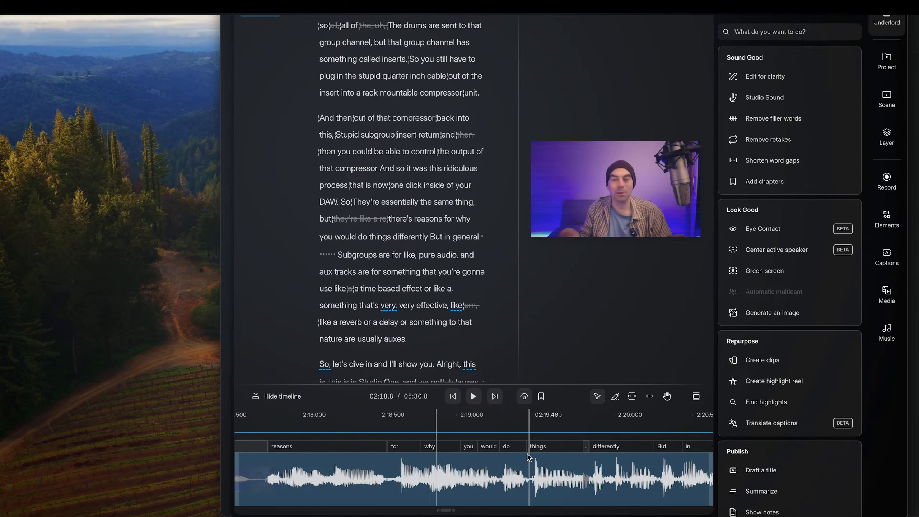
scroll(533, 453, "right", 1)
left_click(539, 436)
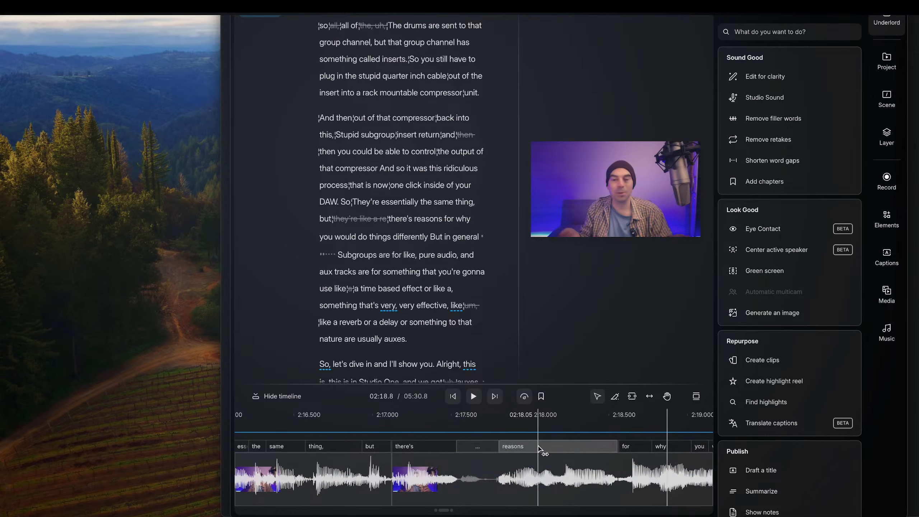
left_click_drag(538, 447, 496, 451)
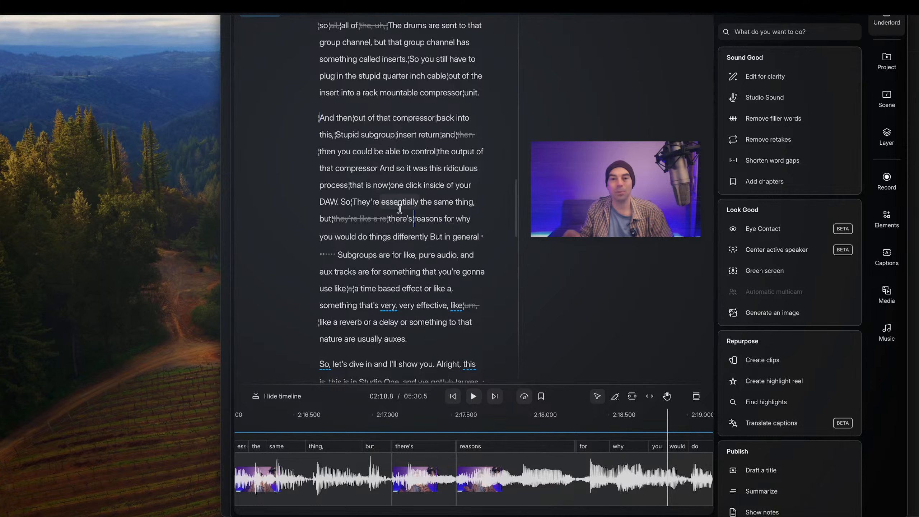
- Play from "same thing" past "But in general" to check the closed join before "reasons" by ear
left_click(438, 200)
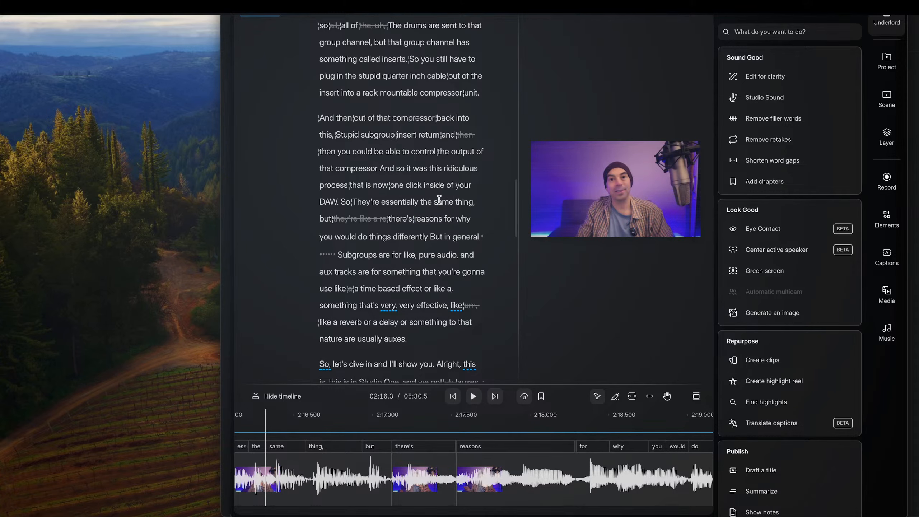
scroll(439, 200, "up", 2)
scroll(439, 199, "down", 3)
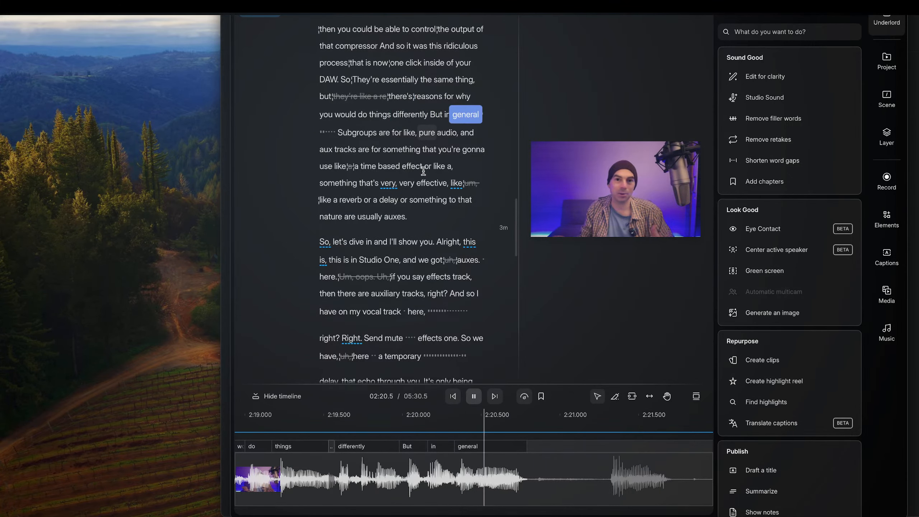
key("space")
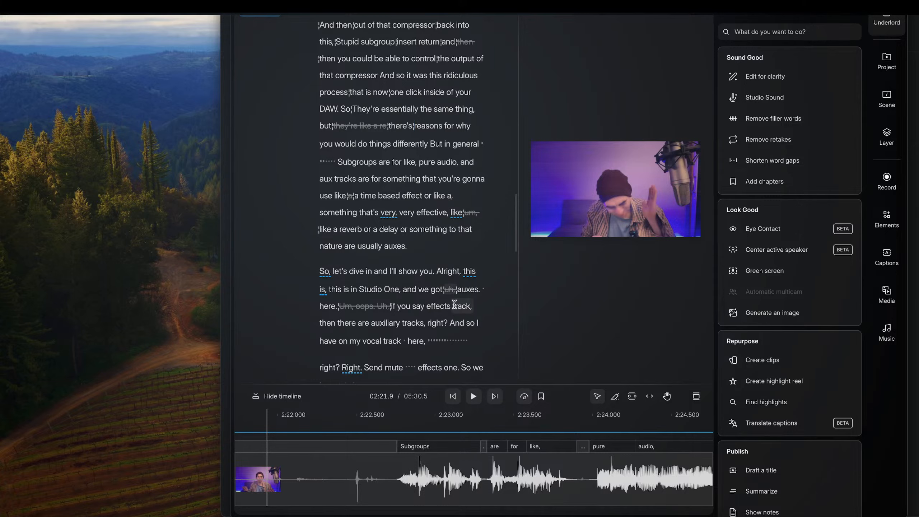
- Close the long pause between "But in general" and "Subgroups" and play across the join
scroll(440, 449, "left", 5)
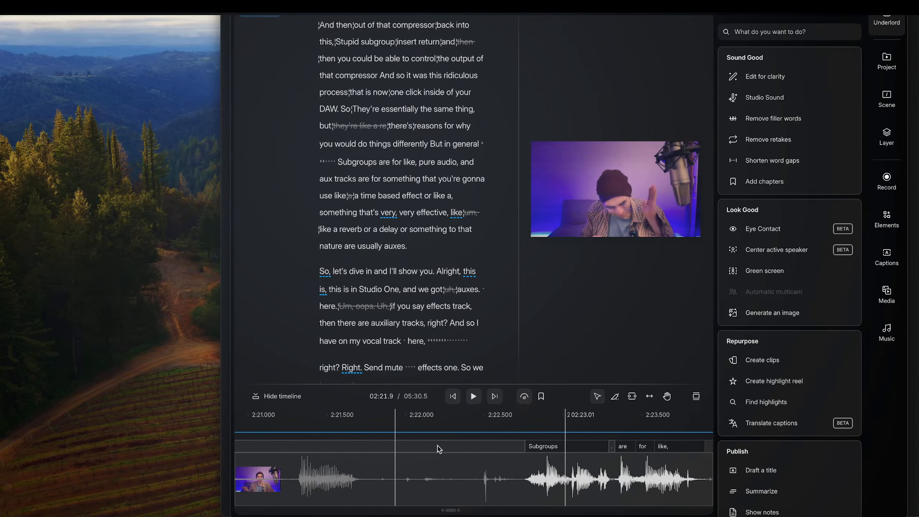
scroll(455, 449, "left", 3)
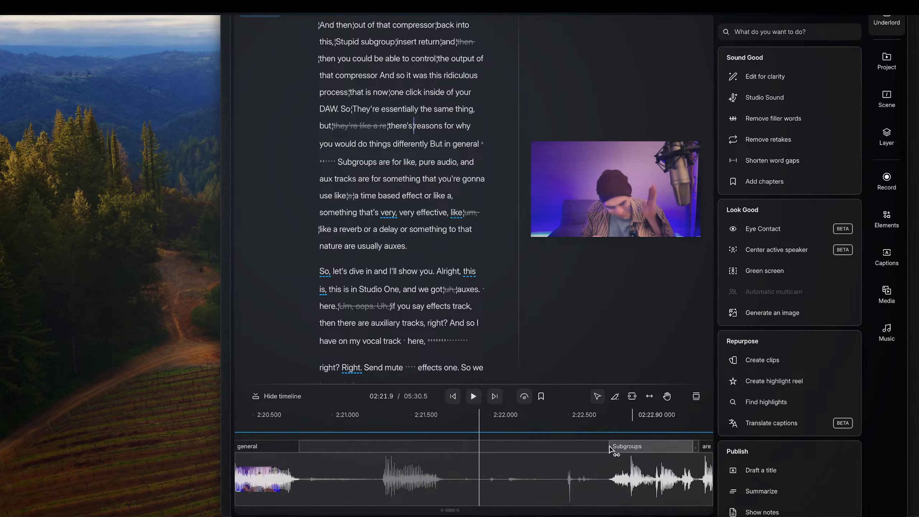
left_click_drag(610, 449, 308, 450)
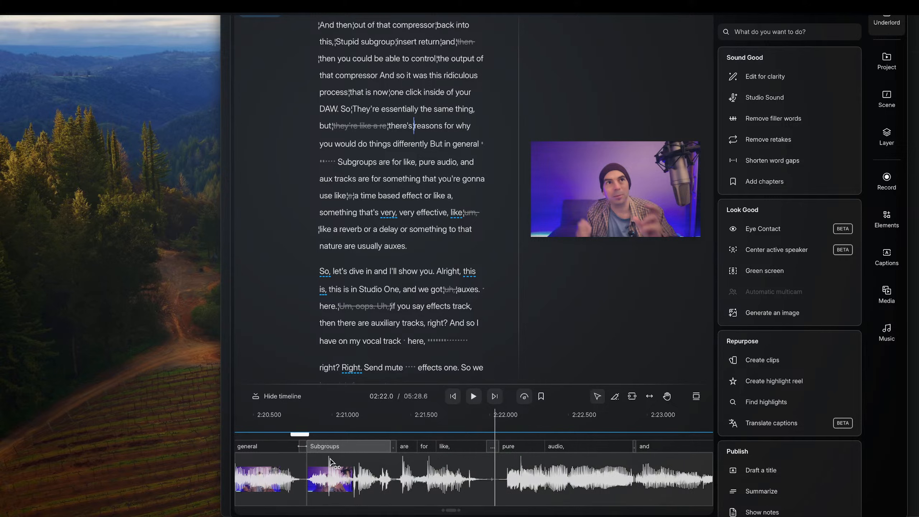
left_click(303, 416)
key("space")
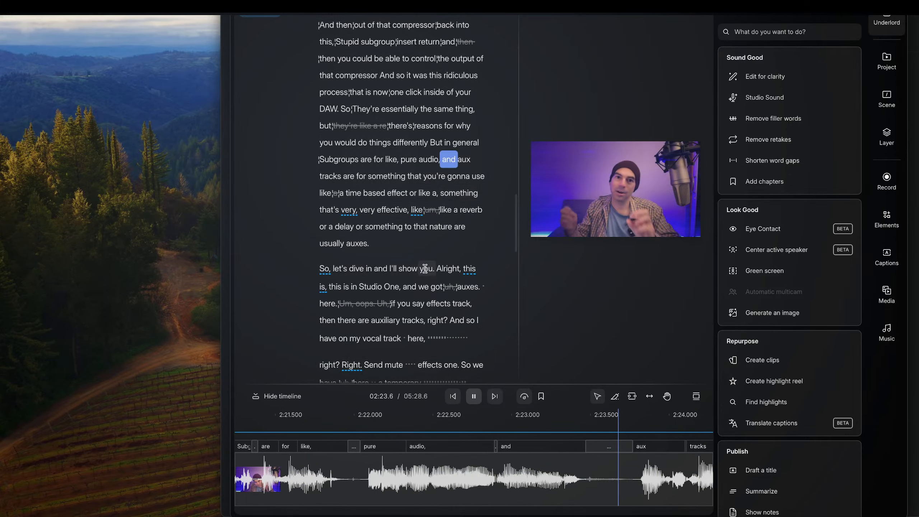
- Cut "like" between "Subgroups are for" and "pure audio" and close the pause between "and" and "aux"
double_click(388, 160)
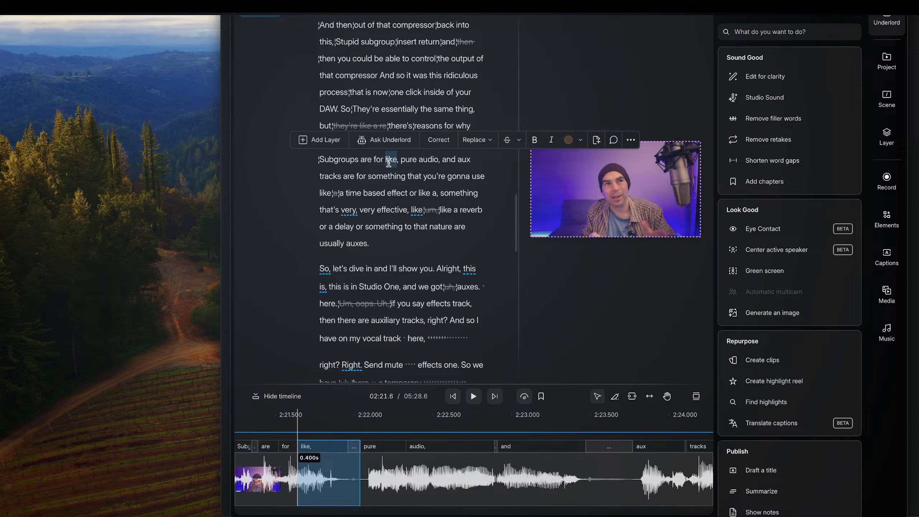
left_click(508, 140)
key("space")
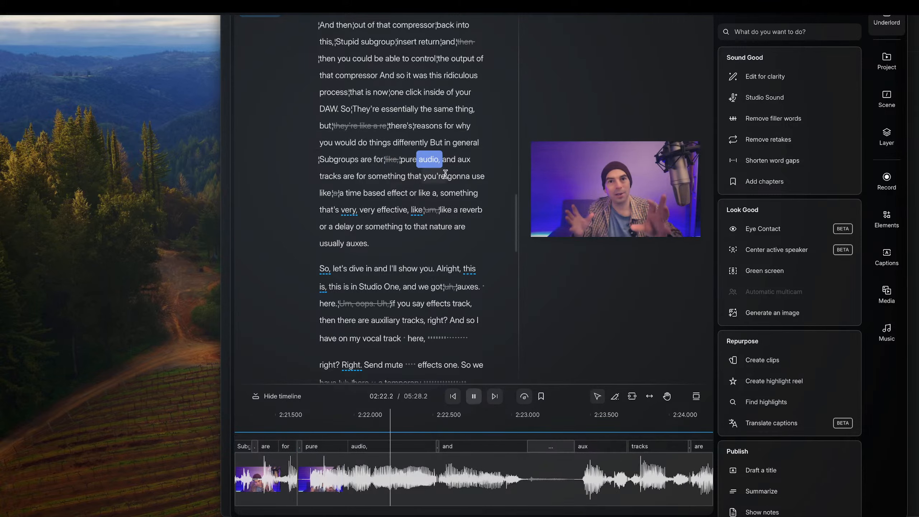
key("space")
left_click_drag(587, 450, 528, 451)
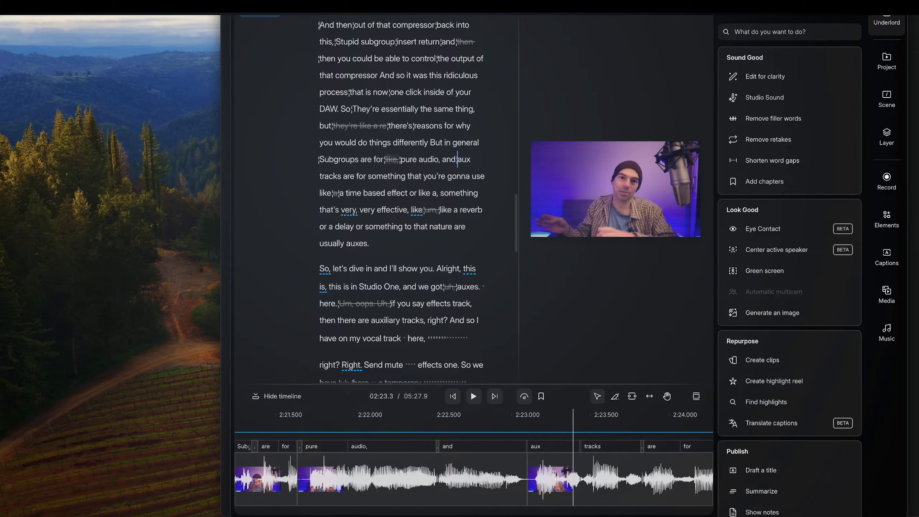
- Play and inspect the "aux tracks are for something that you're gonna use" passage, then return the playhead to just before "in general"
key("space")
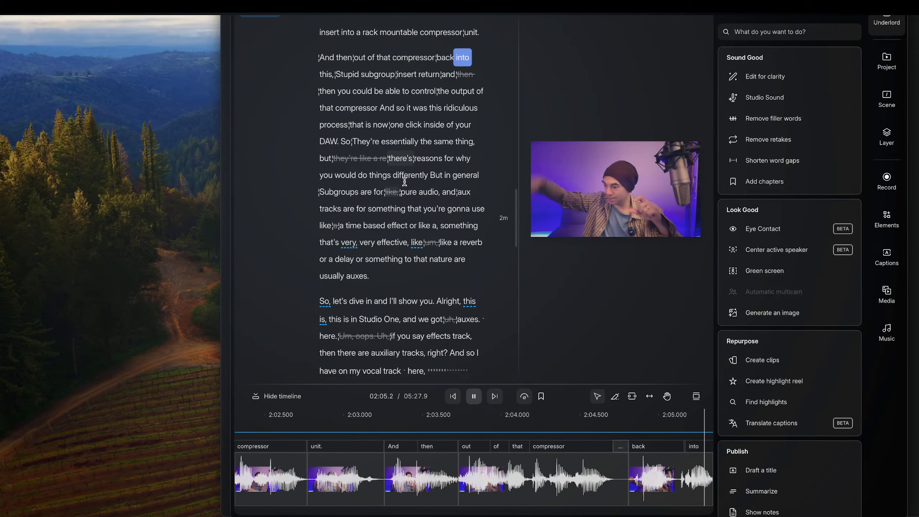
left_click(405, 191)
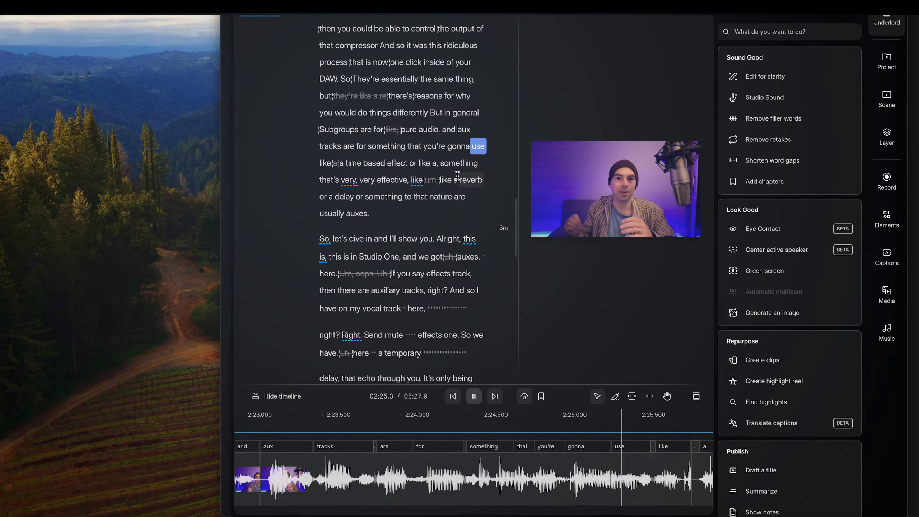
key("space")
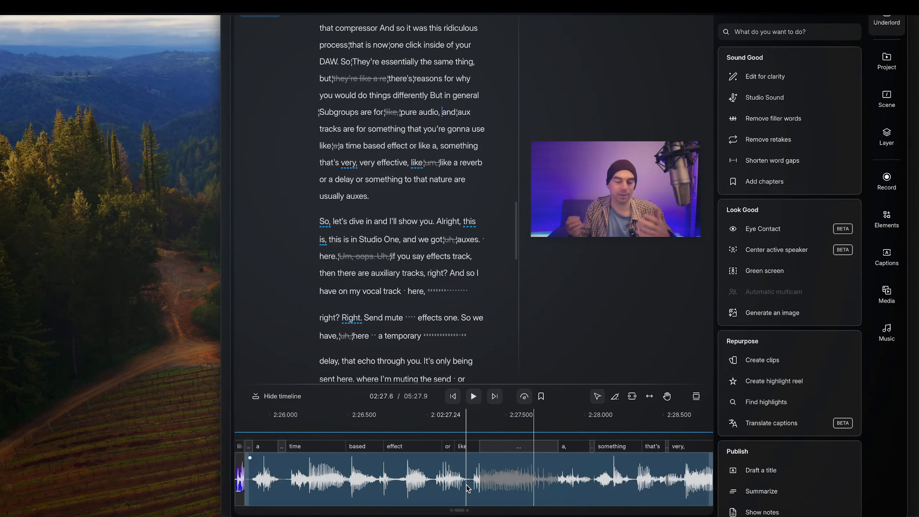
scroll(467, 489, "left", 10)
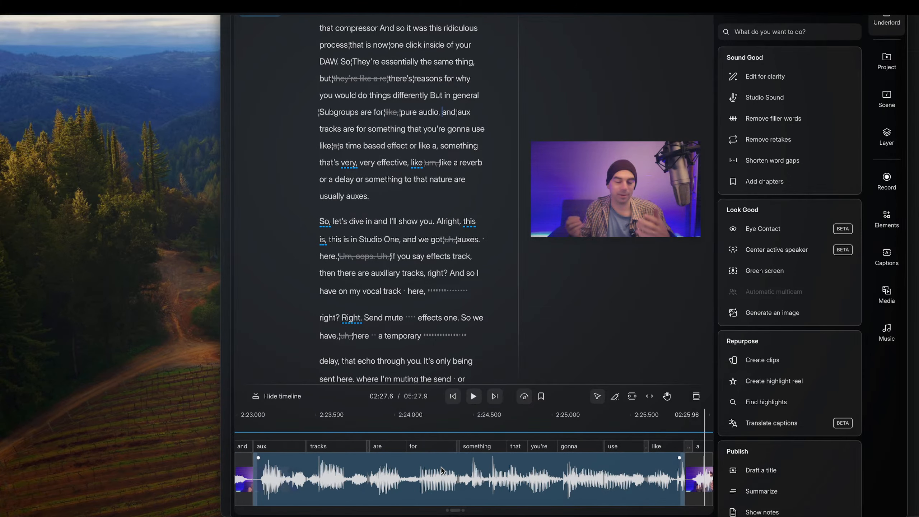
scroll(441, 470, "left", 3)
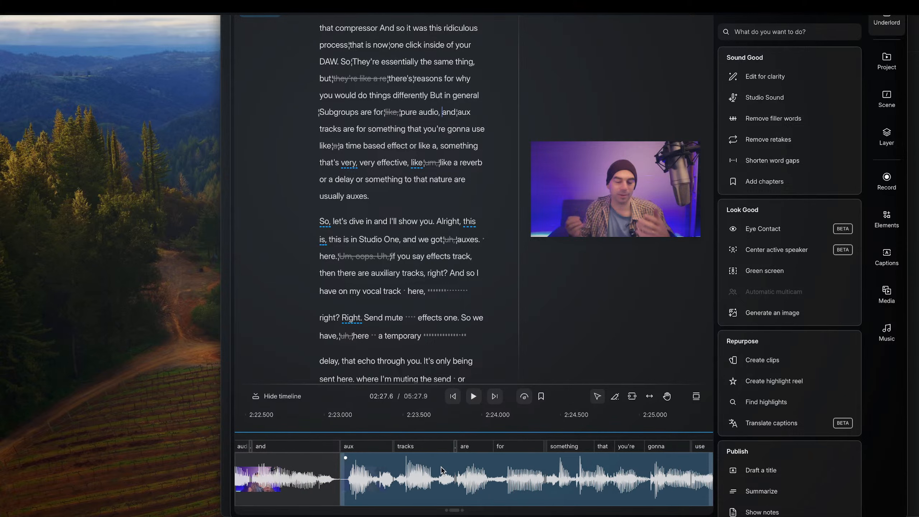
scroll(441, 470, "right", 5)
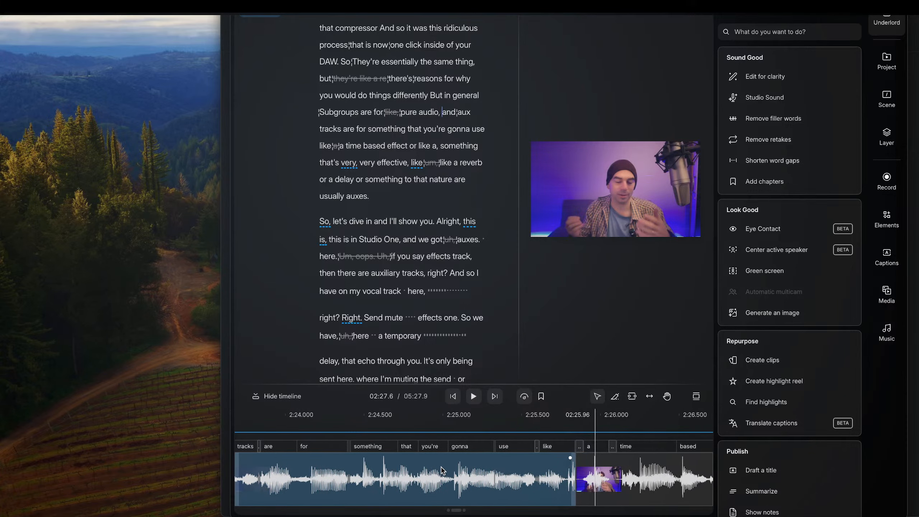
scroll(441, 471, "left", 2)
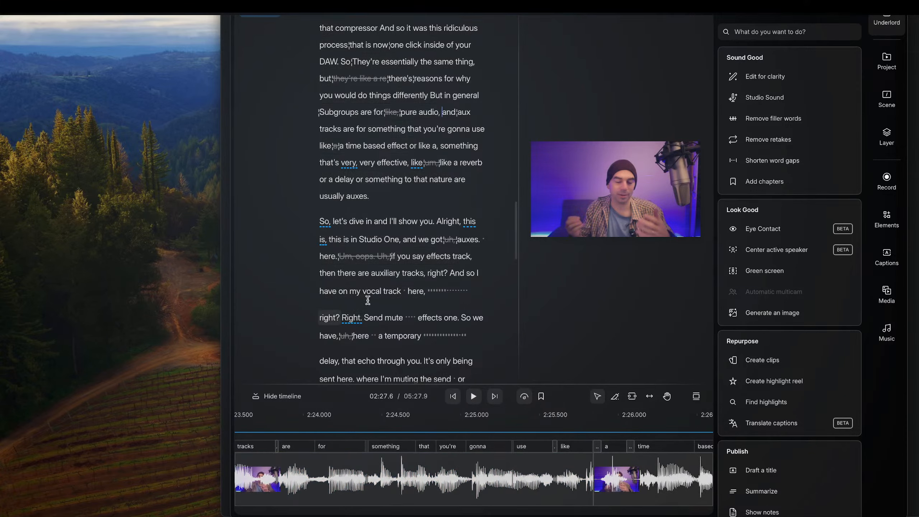
left_click(403, 96)
left_click(447, 97)
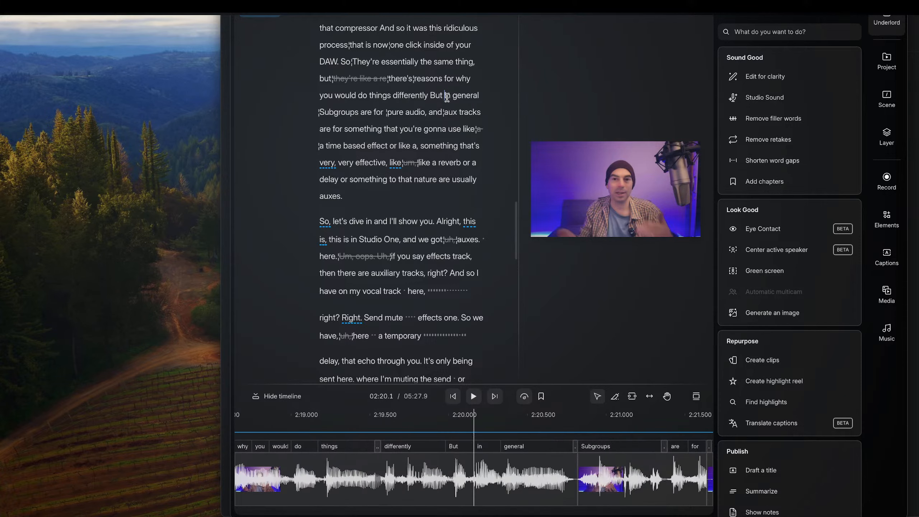
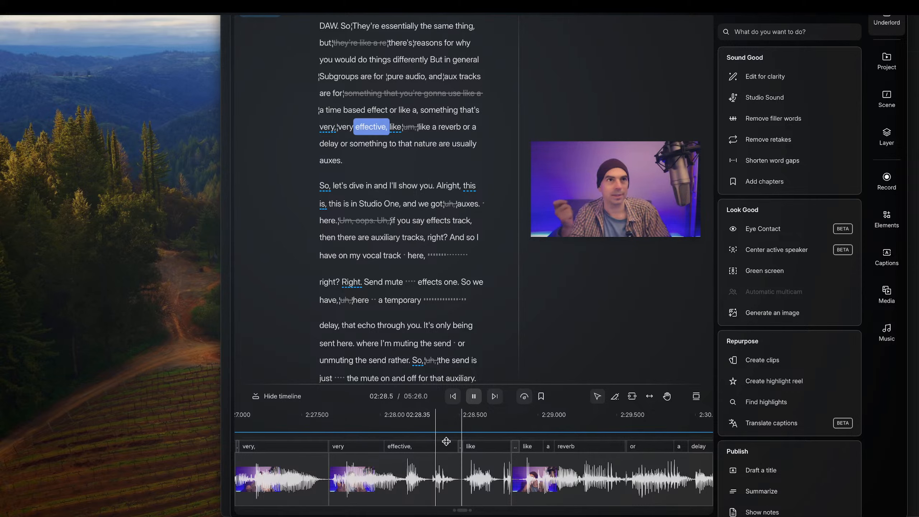
- Close the pause between "or" and "something" in "or something to that nature" and play on
scroll(383, 163, "down", 2)
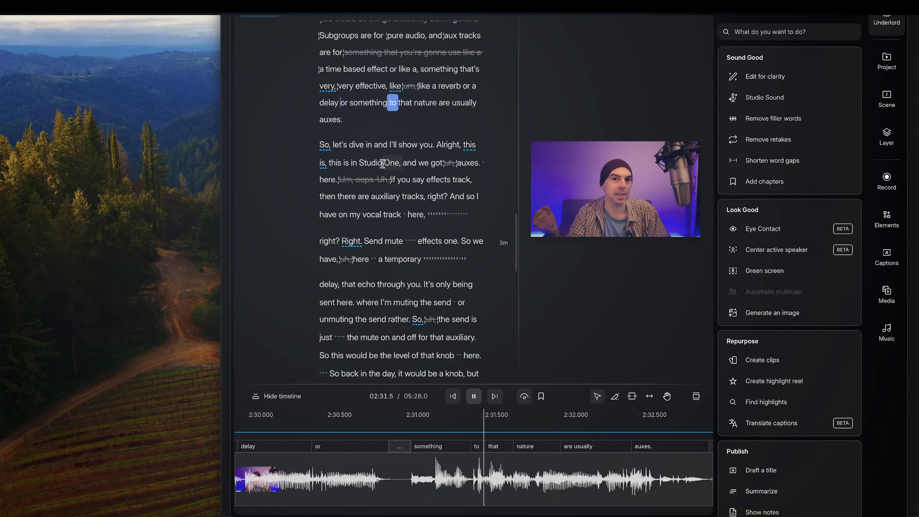
key("space")
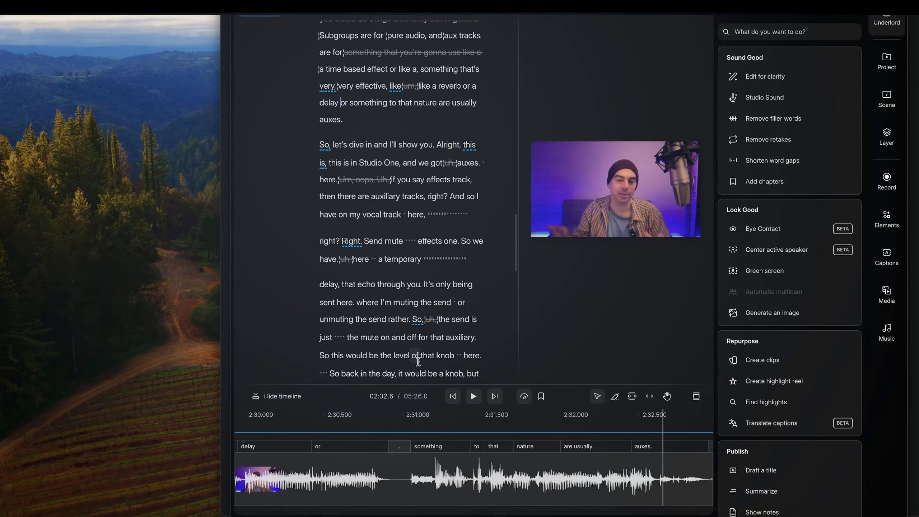
left_click_drag(424, 449, 415, 448)
left_click(415, 448)
key("space")
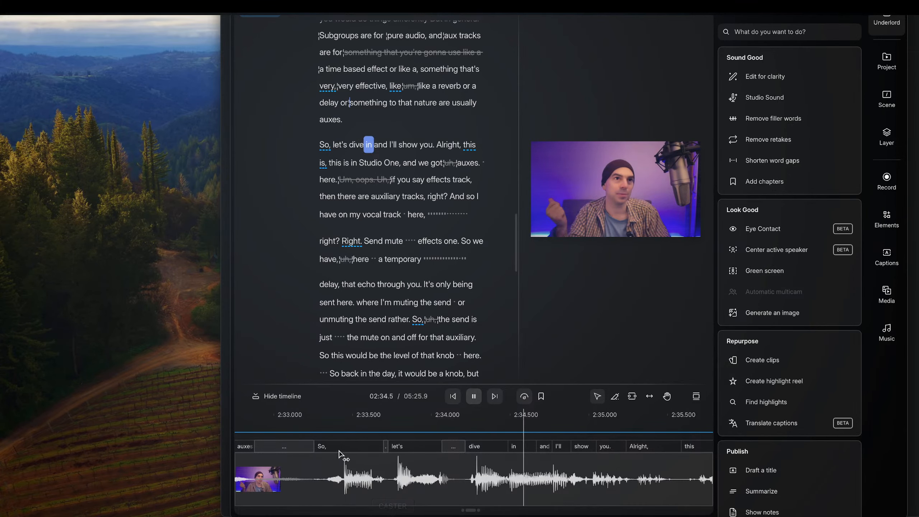
- Close the pause between "auxes." and the "So, let's dive in" sentence
key("space")
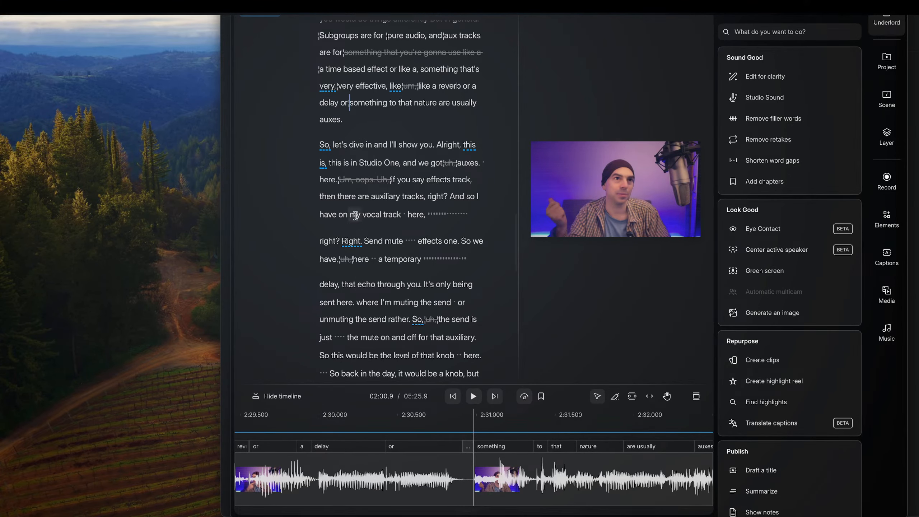
left_click(360, 132)
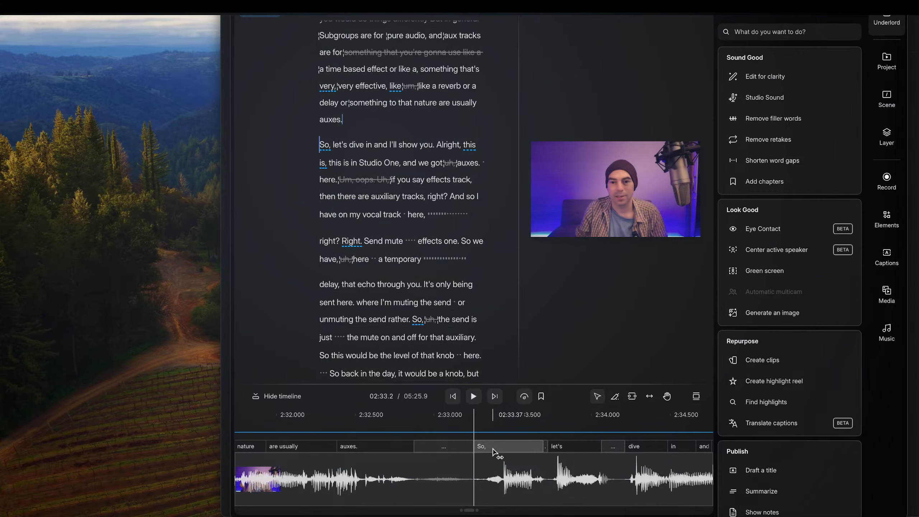
left_click_drag(494, 450, 434, 454)
left_click(429, 472)
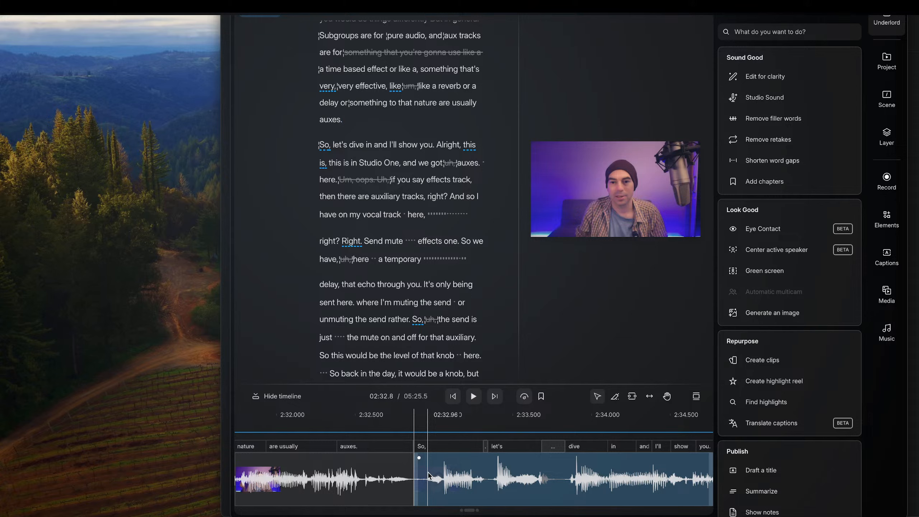
- Play the "So, let's dive in" sentence, close the gap between "let's" and "dive", and resume playback
scroll(429, 474, "down", 3)
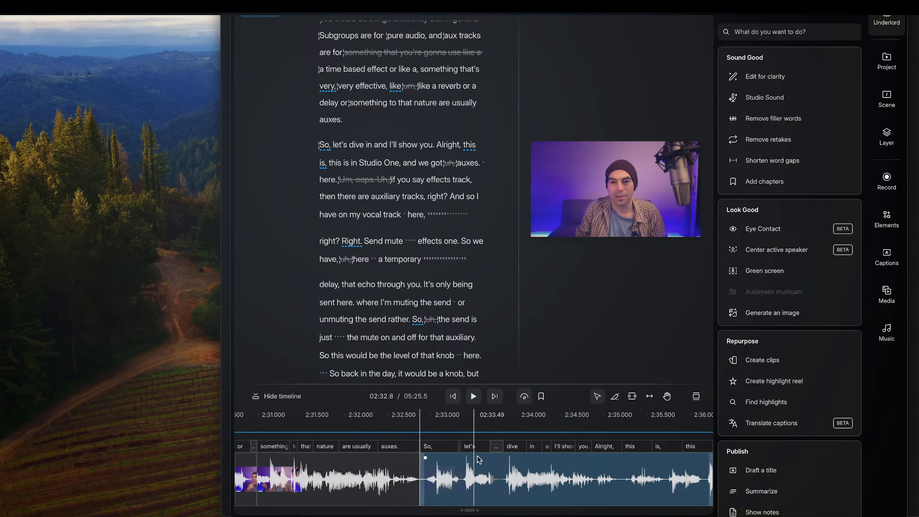
key("space")
key("space")
left_click_drag(512, 451, 505, 452)
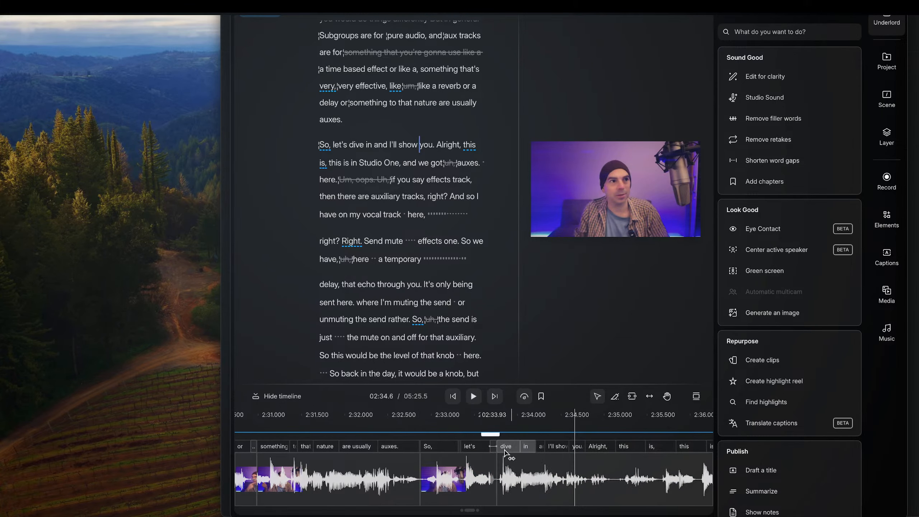
key("space")
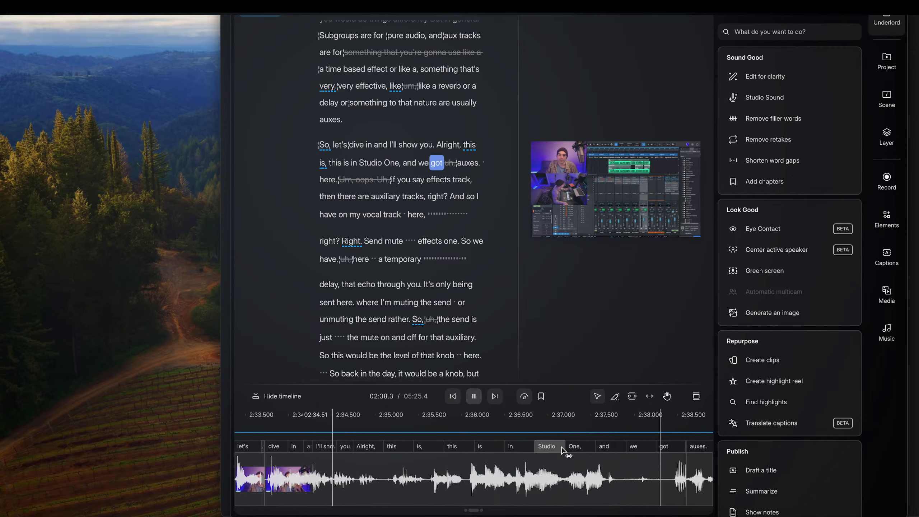
- Shorten the pause between "auxes." and "here." in the Studio One sentence and play on
left_click(634, 456)
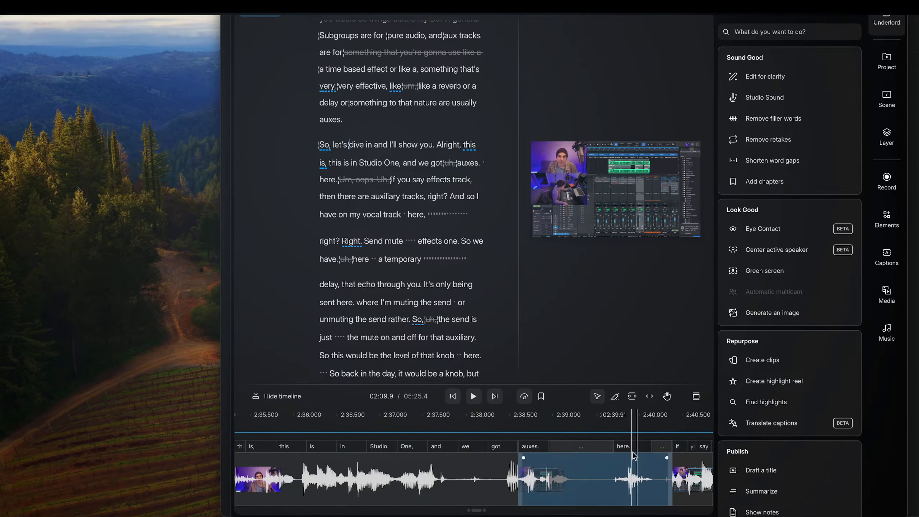
left_click(634, 453)
mouse_move(621, 447)
left_mouse_down()
mouse_move(592, 453)
mouse_move(634, 450)
left_mouse_up()
key("space")
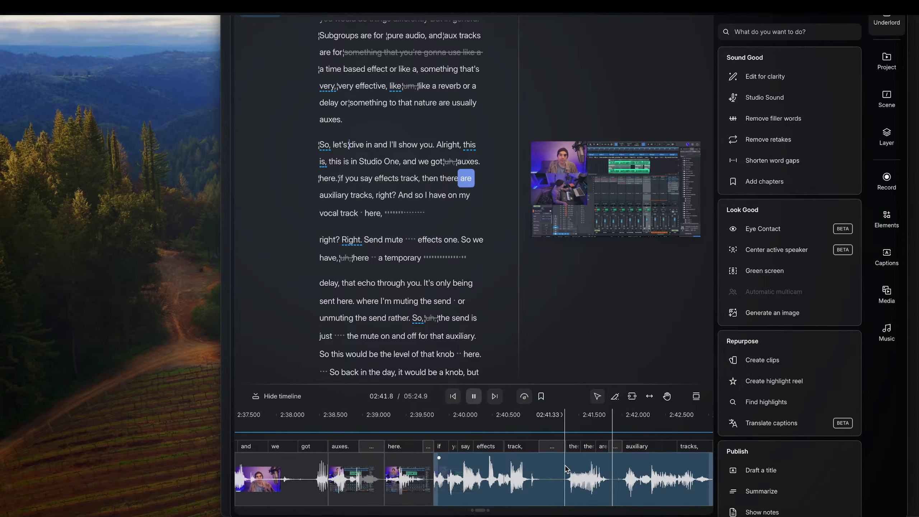
- Close the pause between "effects track," and "then there are" and play on
scroll(606, 441, "right", 1)
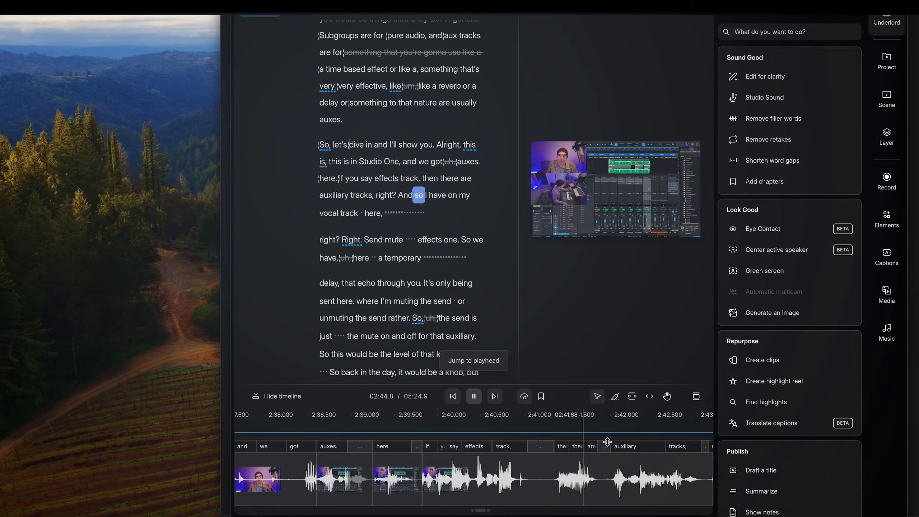
key("space")
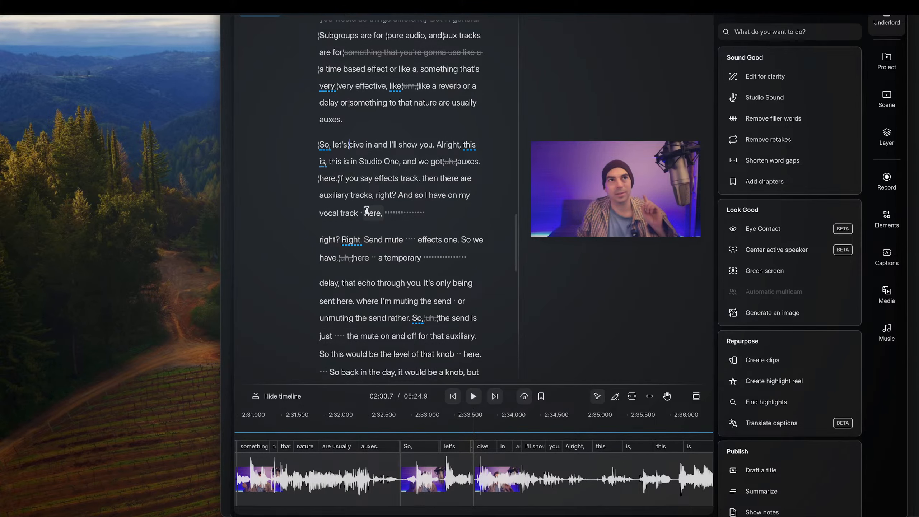
left_click(407, 177)
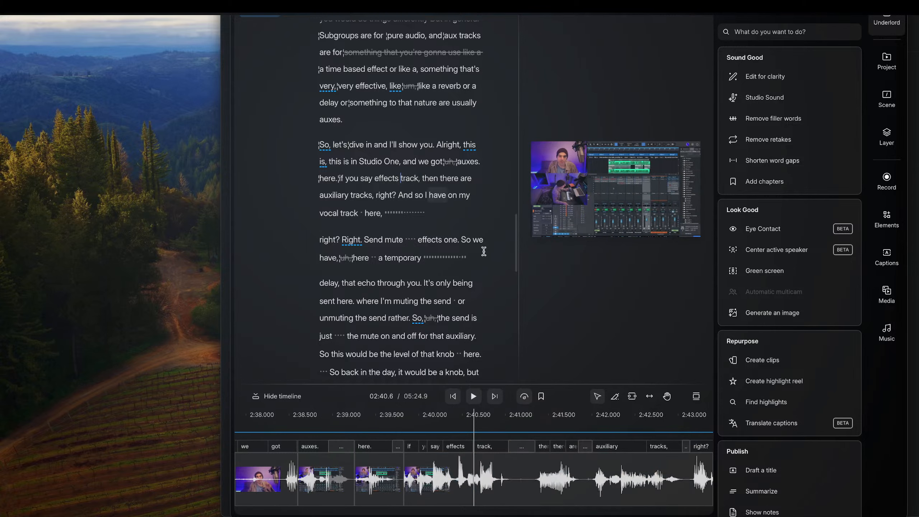
left_click_drag(543, 449, 528, 450)
key("space")
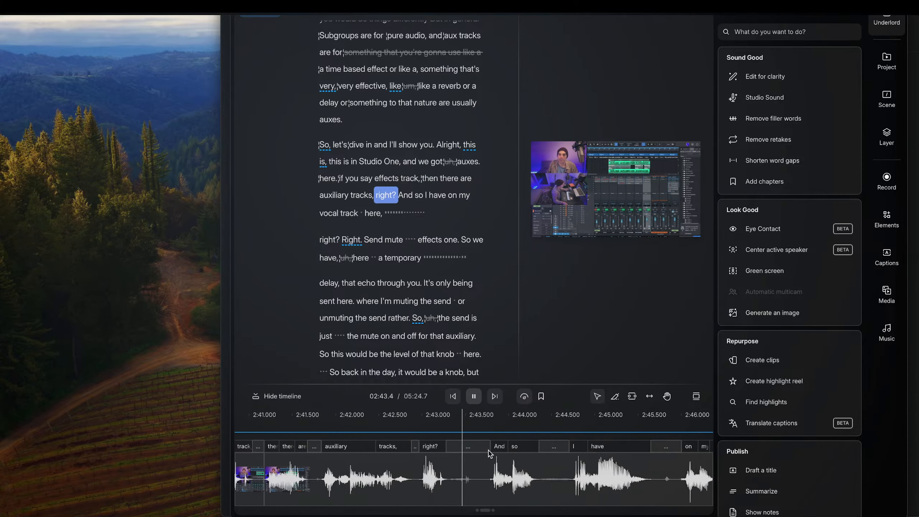
- Close the pause between "right?" and "And so", and shorten the one between "so" and "I have"
key("space")
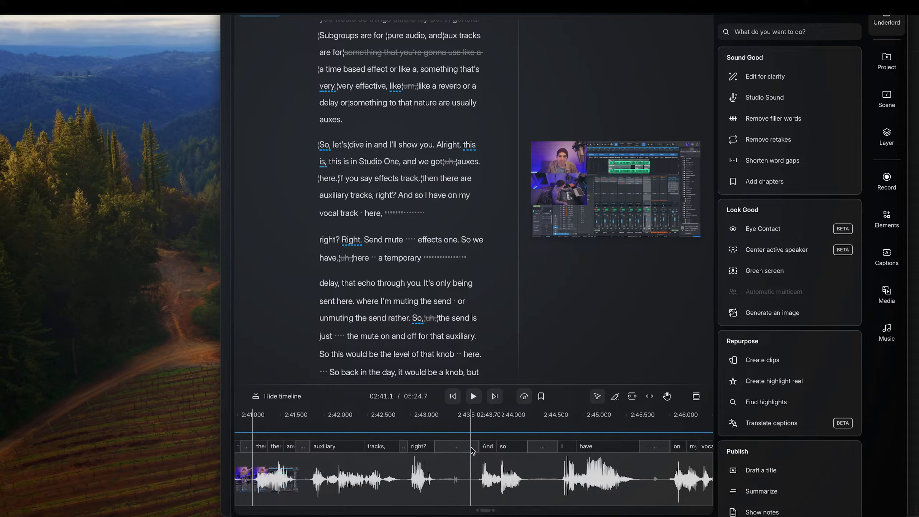
left_click(444, 438)
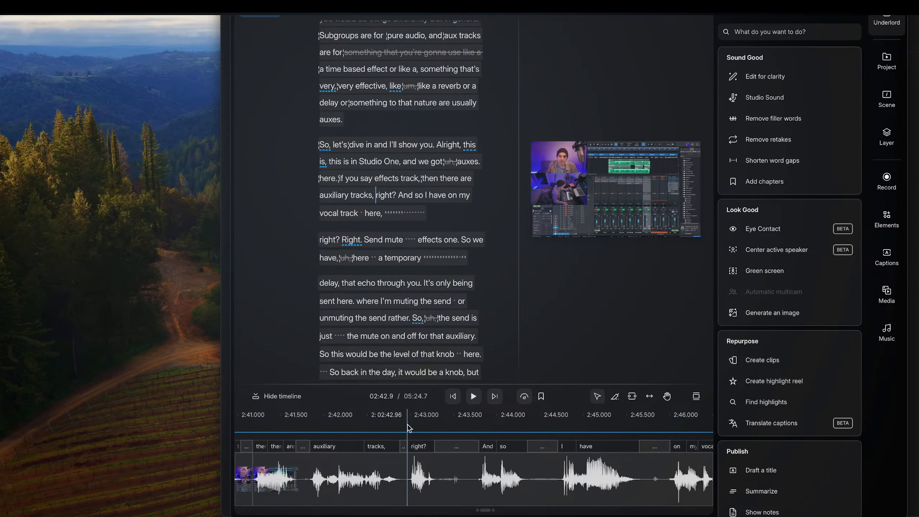
key("space")
left_click_drag(482, 450, 440, 458)
key("space")
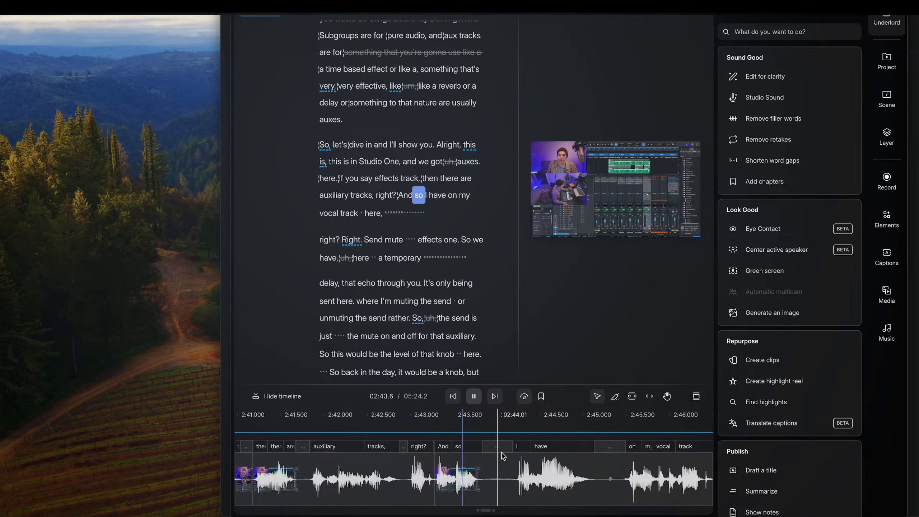
left_click_drag(518, 451, 505, 452)
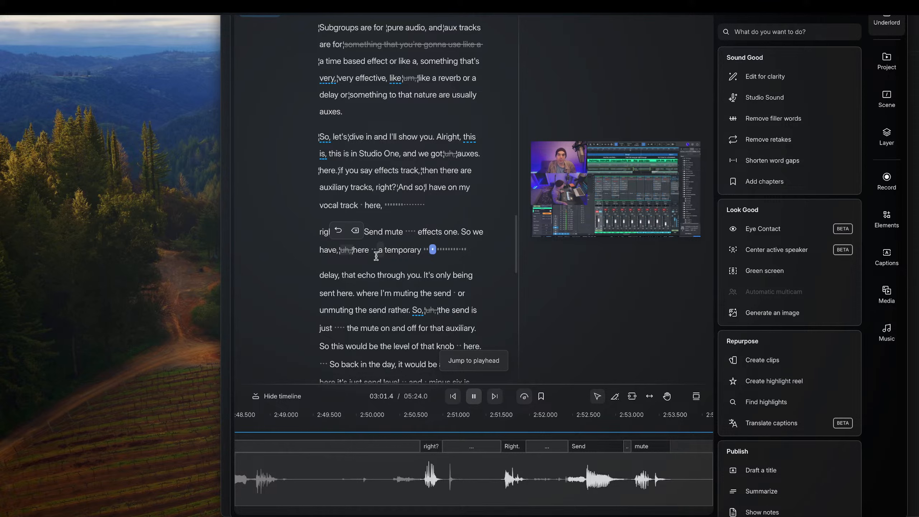
- Play on to the unmuting sentence and strike out the misspoken words "muting the send or"
scroll(374, 257, "down", 1)
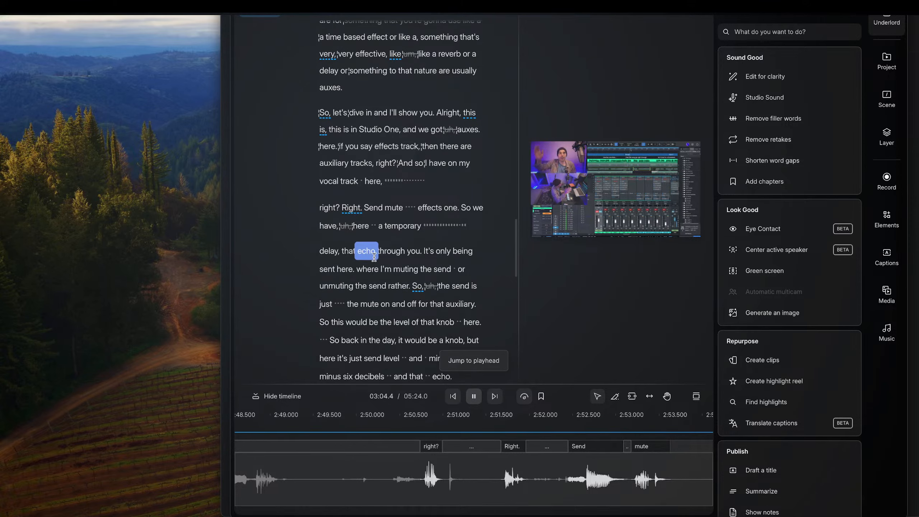
scroll(374, 258, "down", 1)
scroll(374, 253, "down", 1)
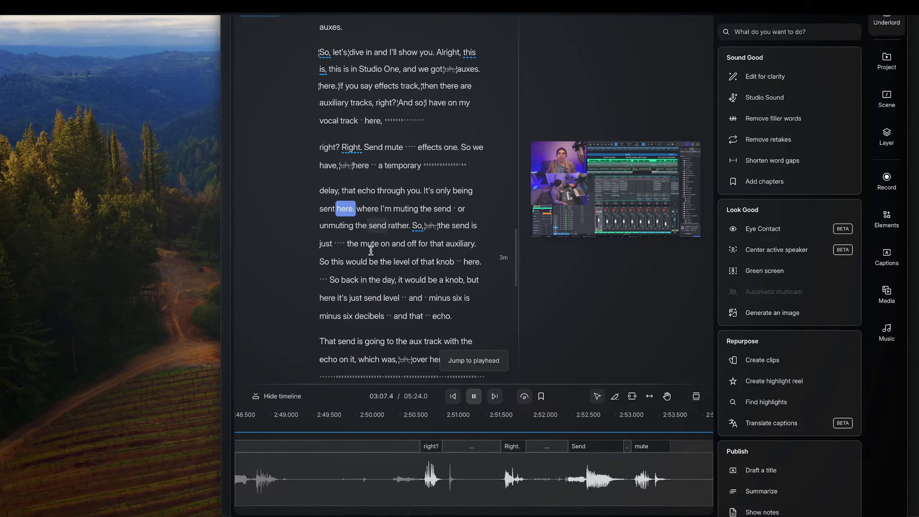
scroll(371, 250, "down", 1)
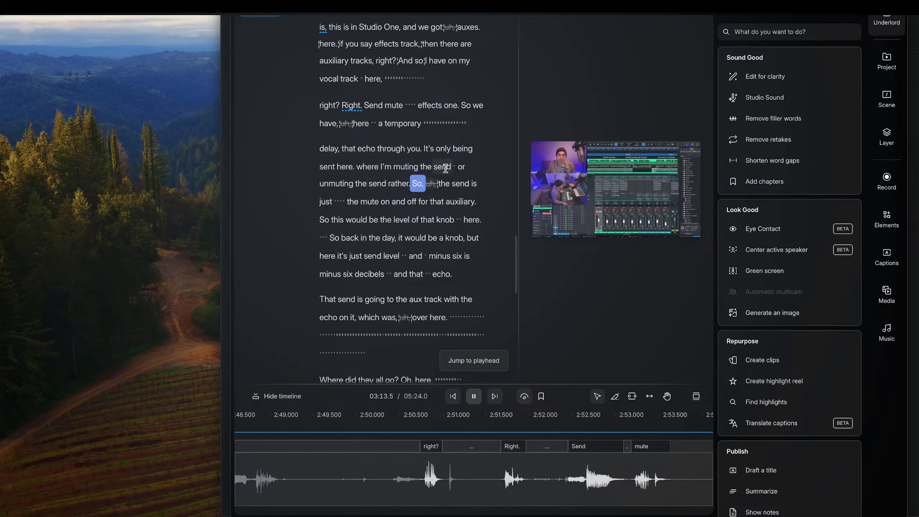
key("space")
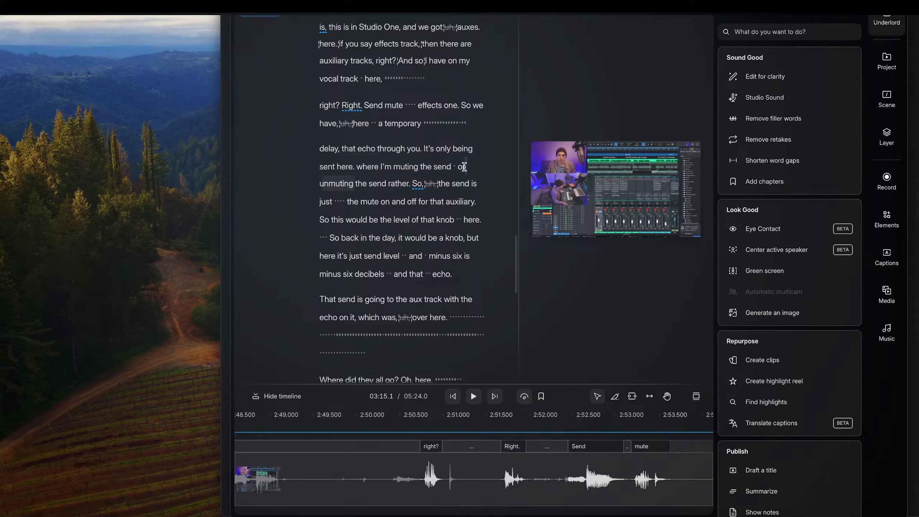
left_click_drag(465, 167, 394, 167)
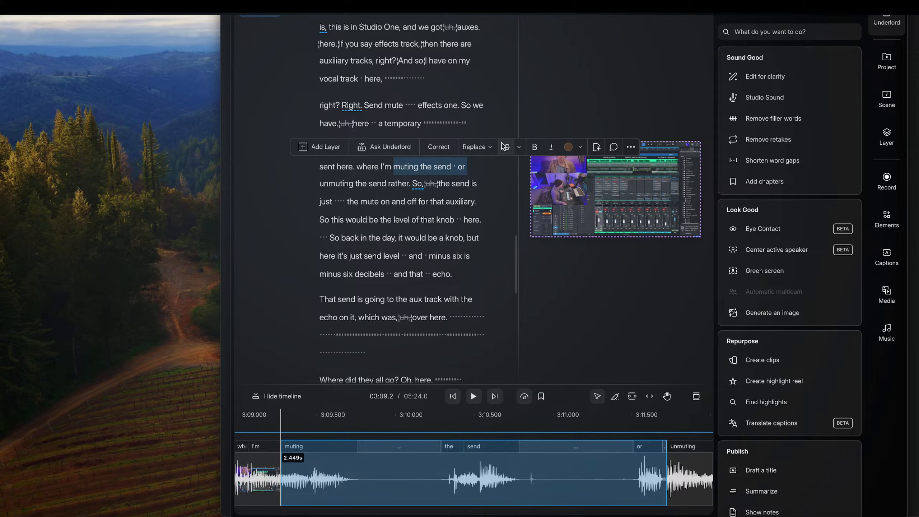
key("BackSpace")
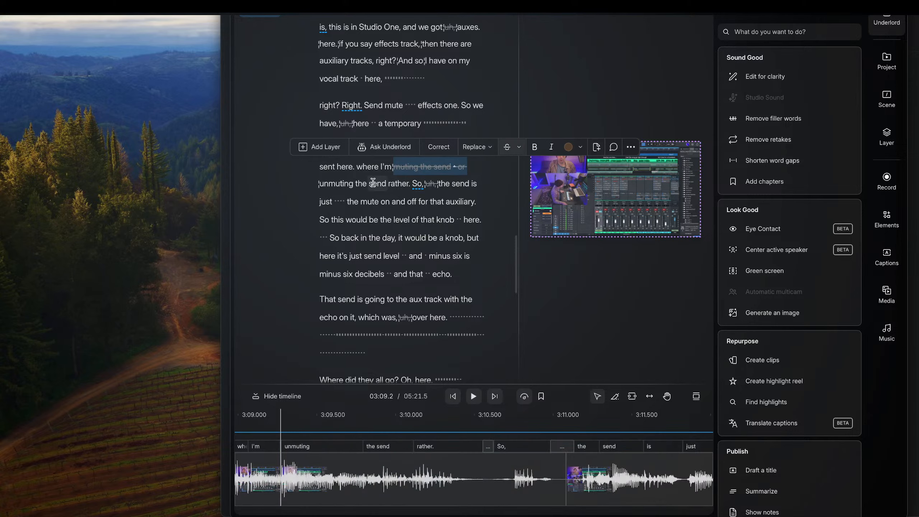
- Strike out "rather." and the following "So," after "unmuting the send", replaying the sentence in between
double_click(397, 183)
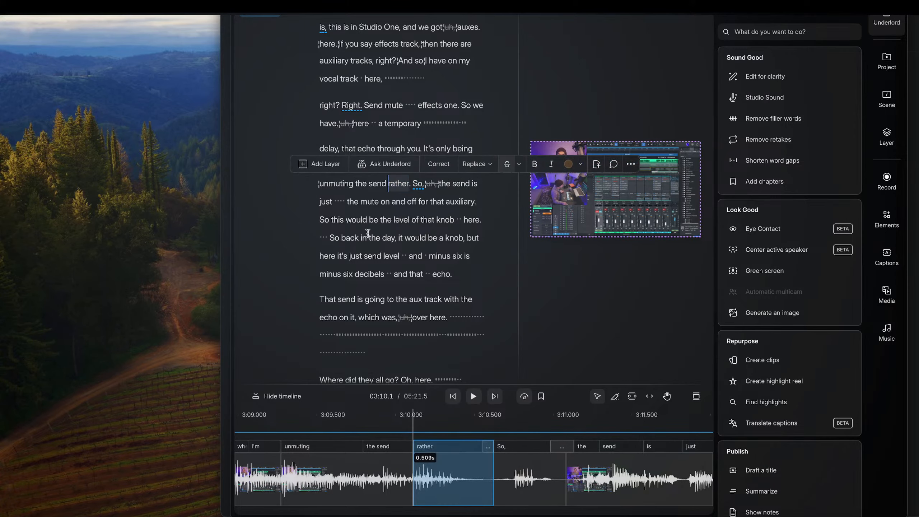
key("BackSpace")
left_click(337, 166)
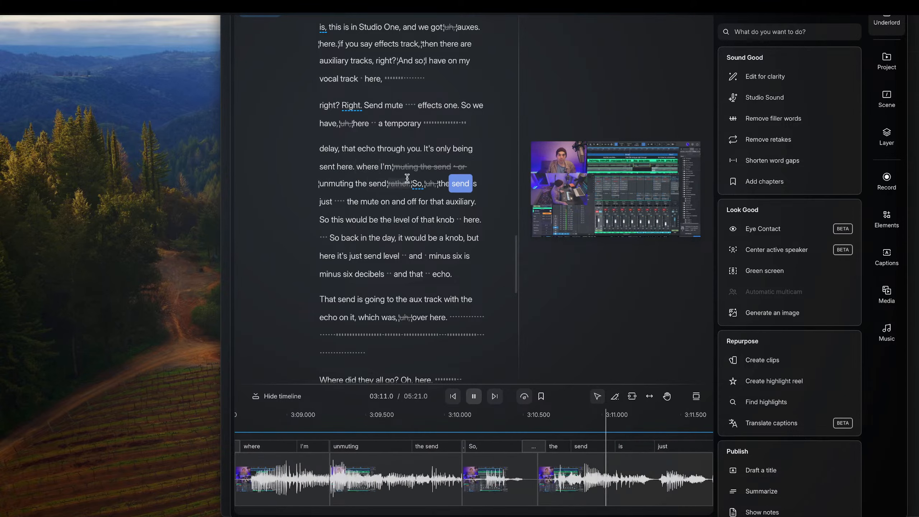
mouse_move(415, 183)
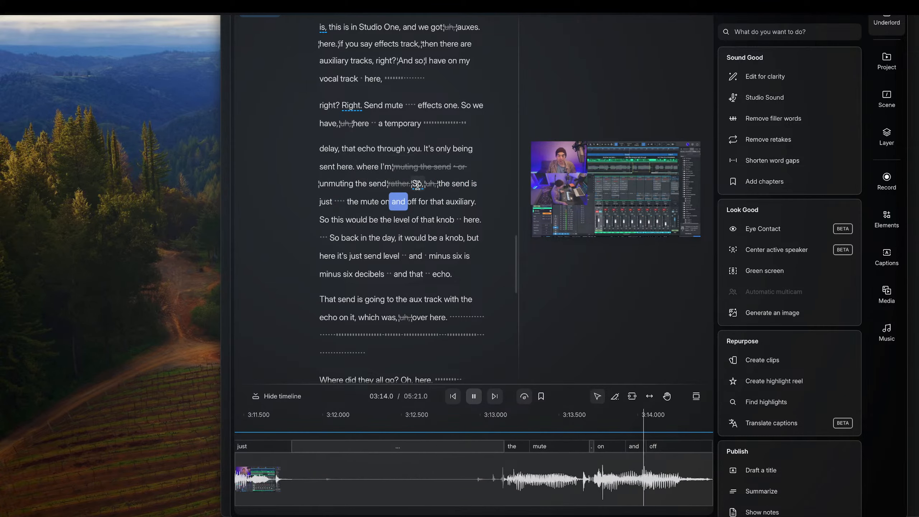
left_click_drag(417, 185, 425, 179)
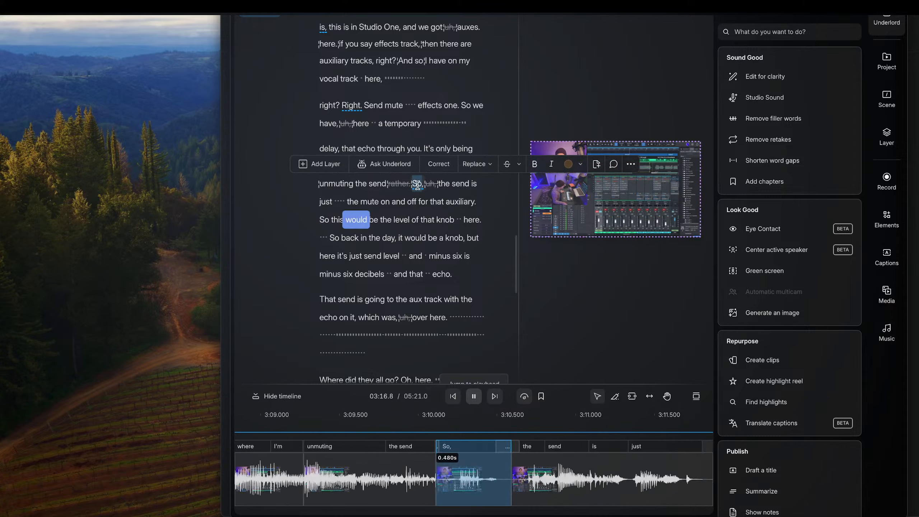
key("BackSpace")
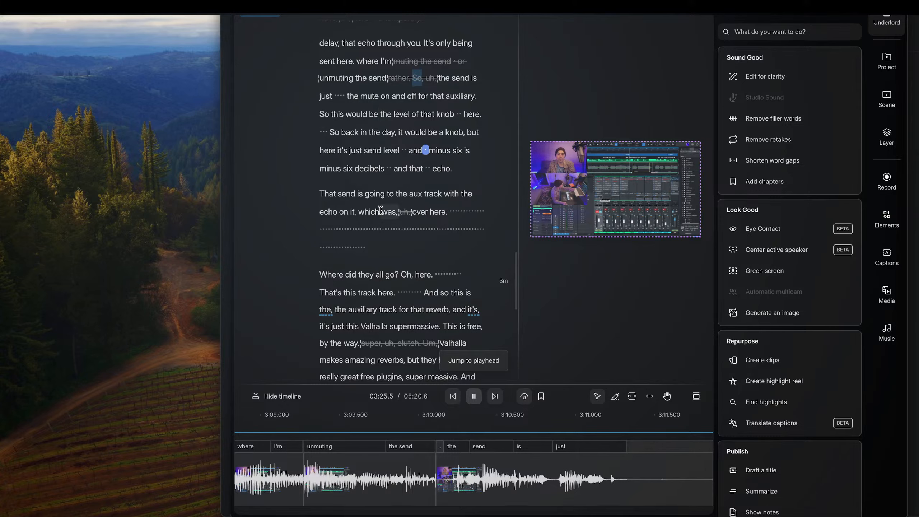
- Tighten the gap between "off" and "for that auxiliary"
key("space")
left_click(419, 95)
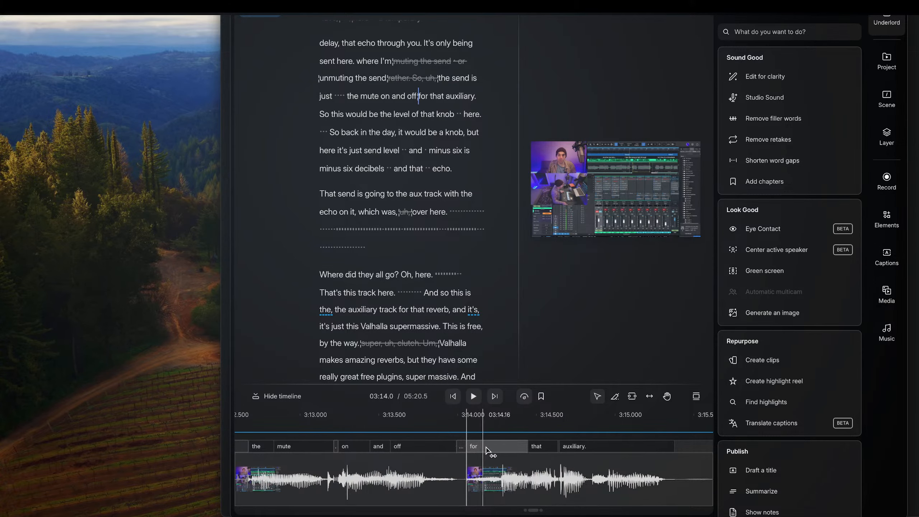
left_click_drag(491, 448, 472, 449)
scroll(374, 446, "left", 3)
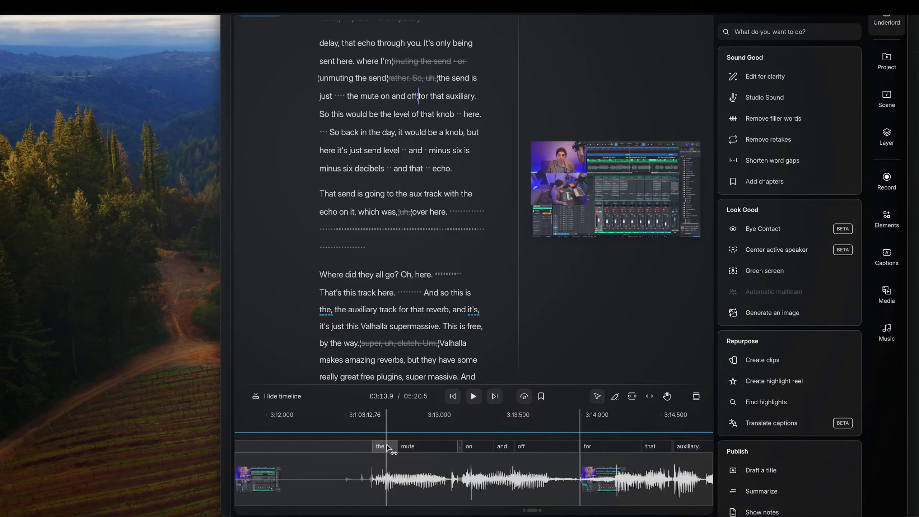
scroll(387, 448, "right", 5)
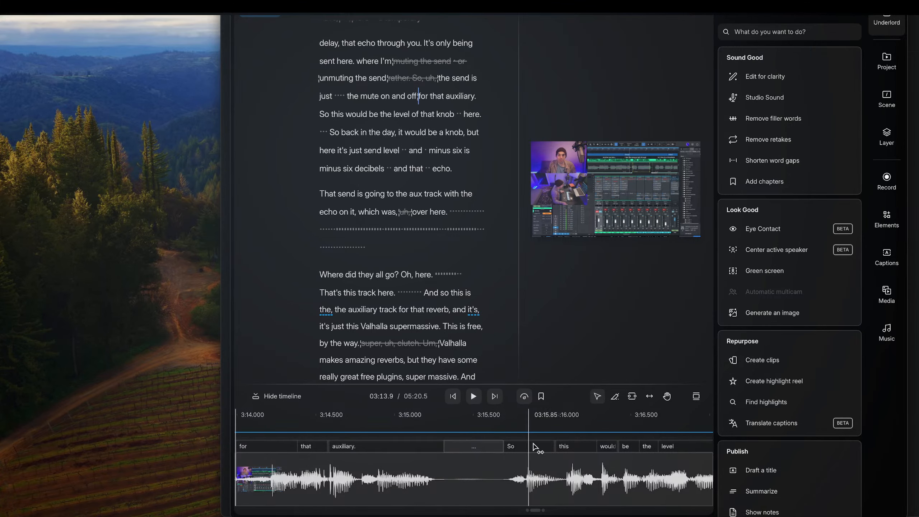
- Shorten the pause before "So this would be the level" and cut the one between "knob" and "here." to 0.49 s
left_click_drag(528, 449, 467, 452)
scroll(467, 453, "right", 10)
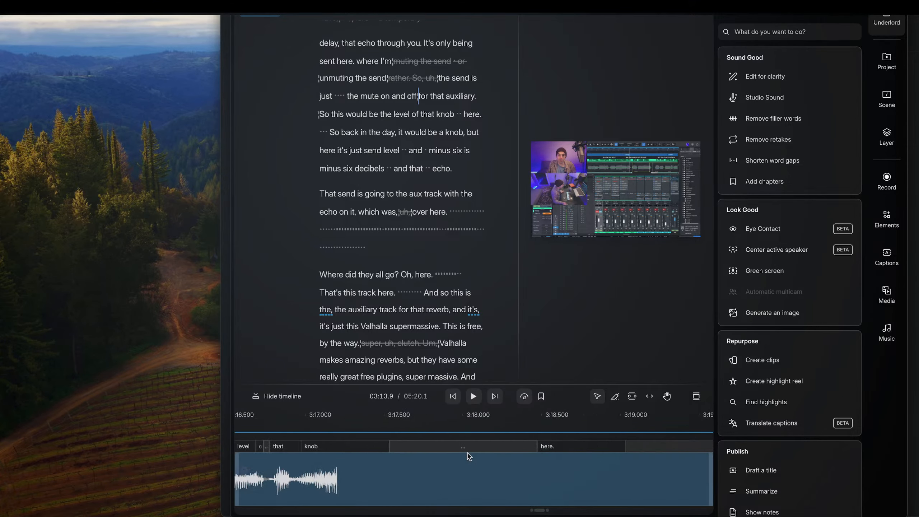
scroll(469, 456, "left", 6)
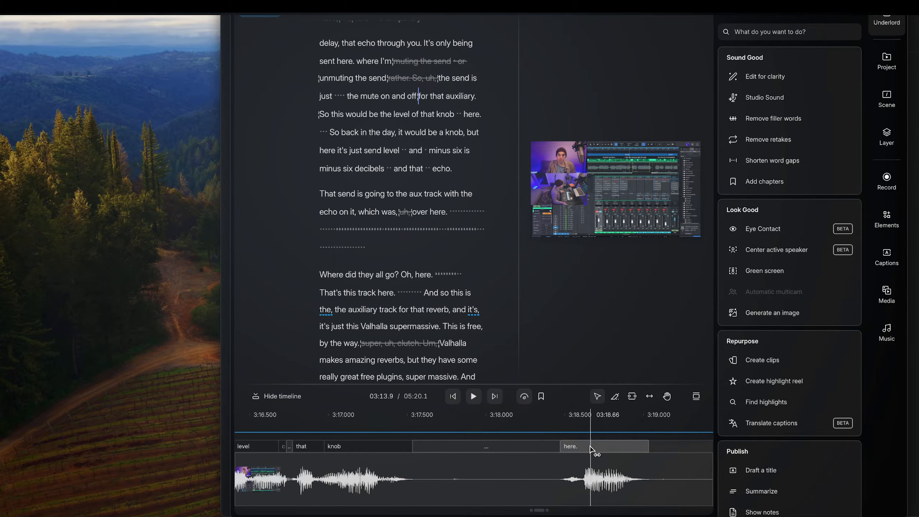
left_click_drag(575, 451, 452, 451)
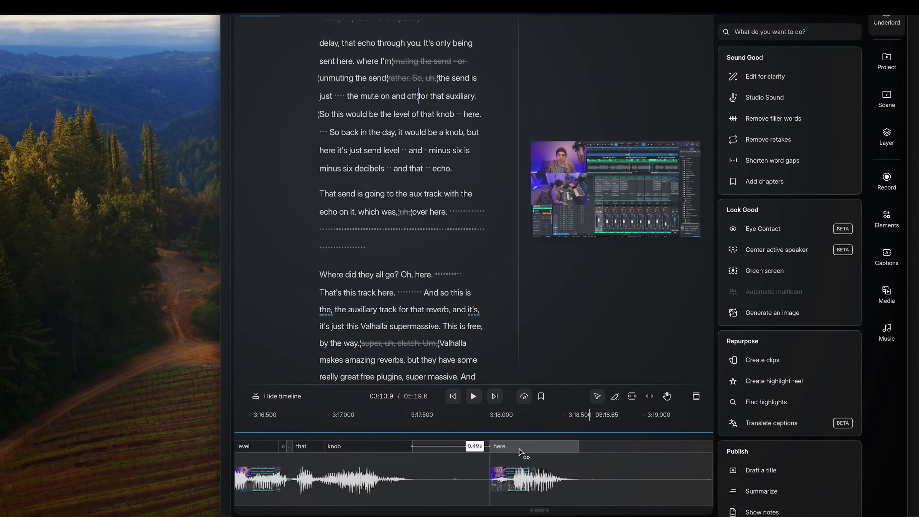
- Shorten the pause between "here." and "So back in the day" and play on
scroll(520, 453, "right", 5)
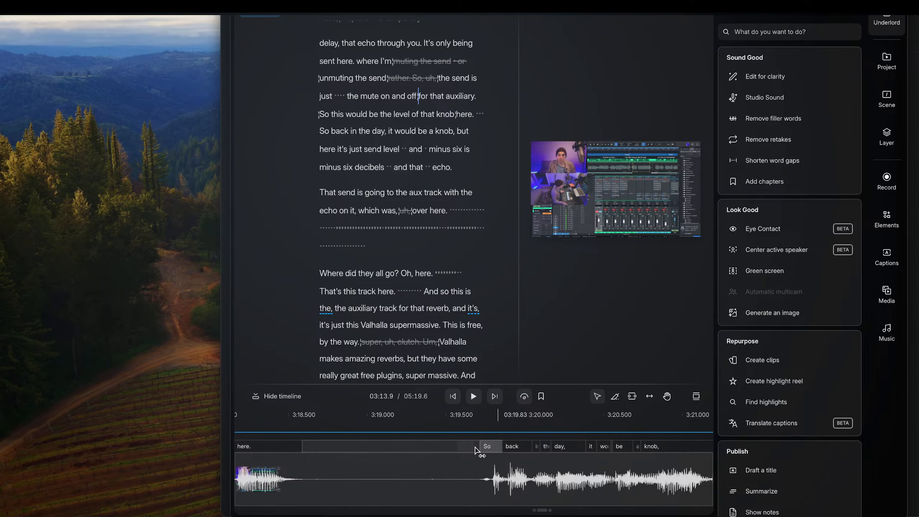
left_click_drag(475, 451, 428, 450)
key("space")
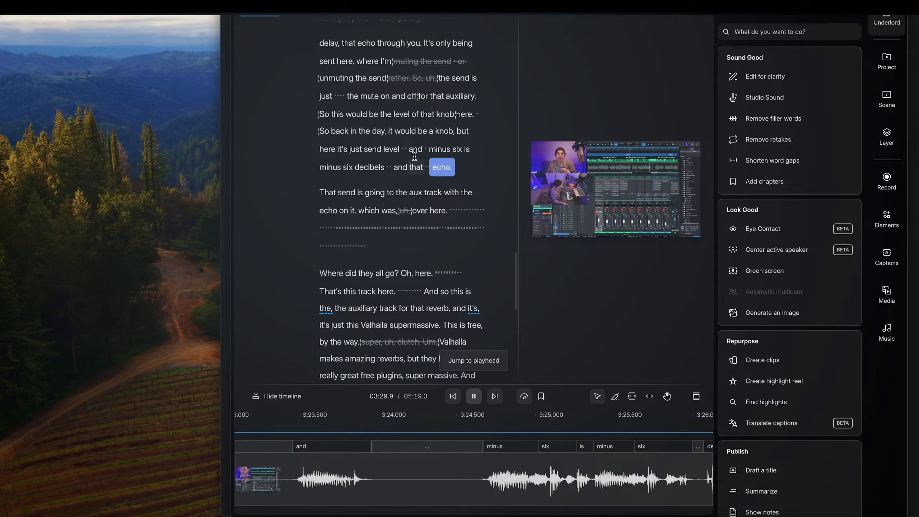
- Strike out "and that echo." following "minus six decibels"
left_click(377, 150)
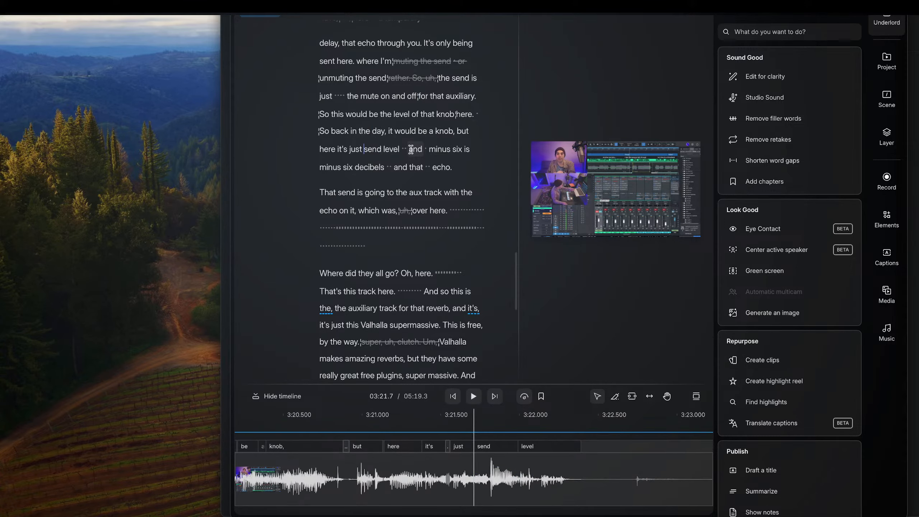
left_click(435, 168)
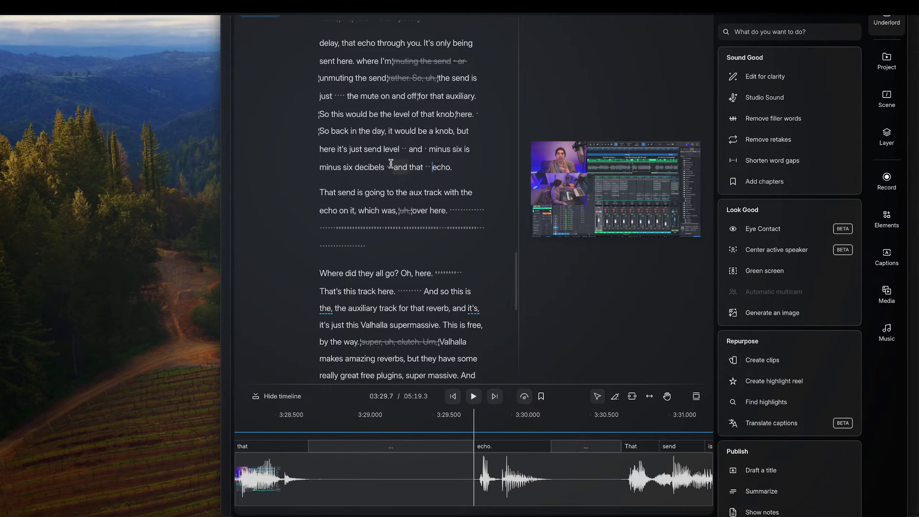
left_click_drag(387, 166, 462, 166)
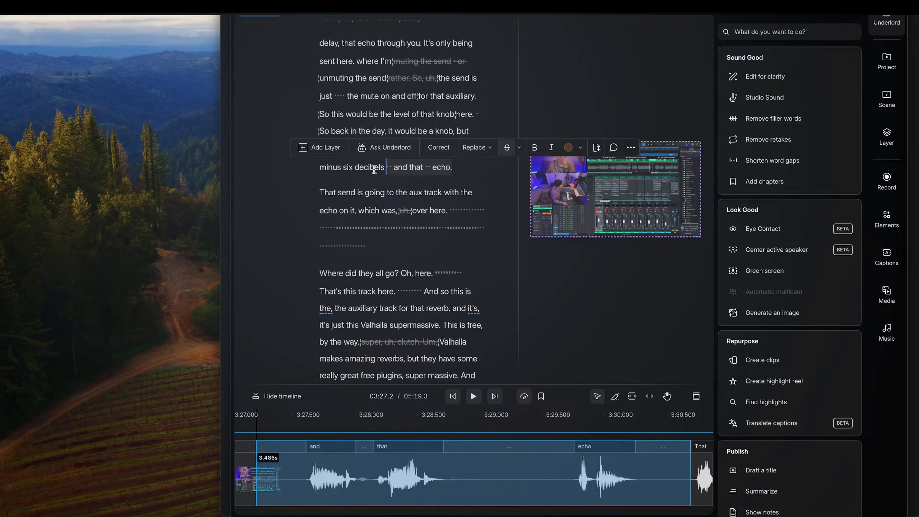
key("BackSpace")
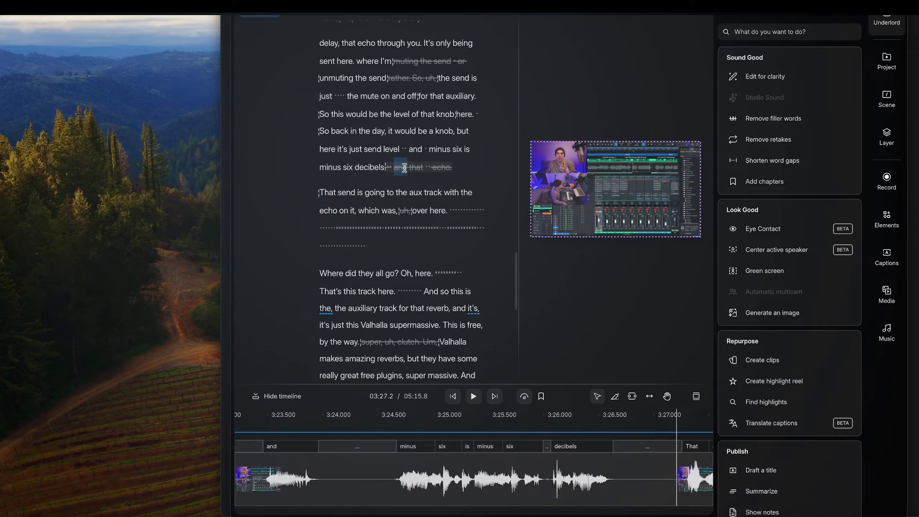
- Restore the struck-out "and" after "minus six decibels" and replay the passage
left_click(404, 167)
left_click(506, 149)
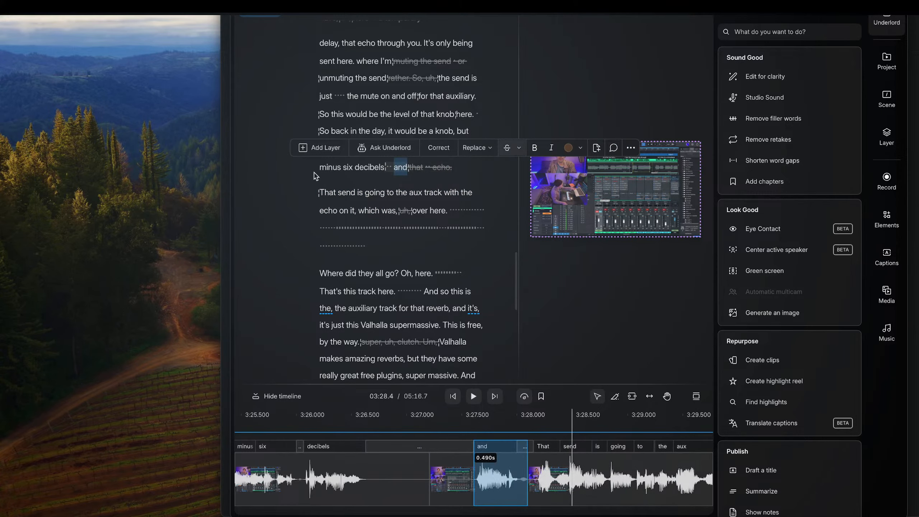
left_click(334, 165)
key("space")
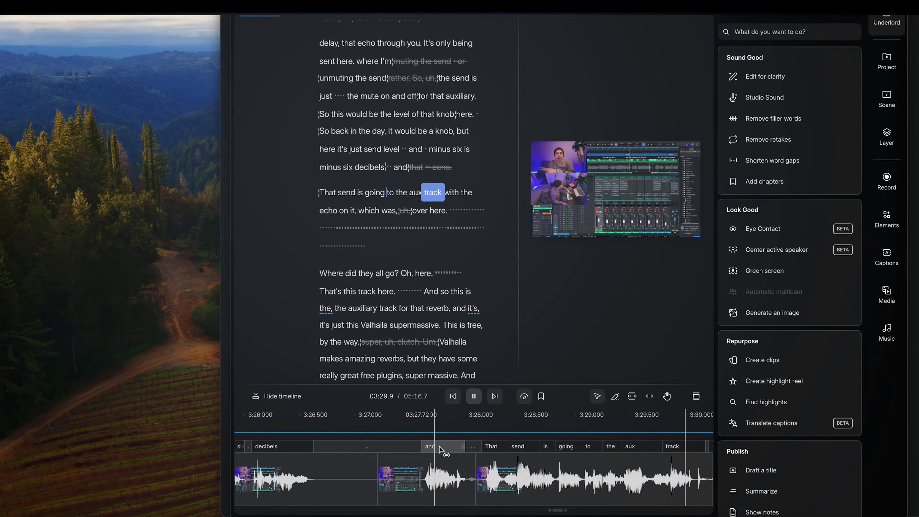
- Close the pause between "decibels" and "and", then play through to "Where did they all go? Oh, here."
left_click_drag(440, 448, 354, 448)
key("Up")
key("space")
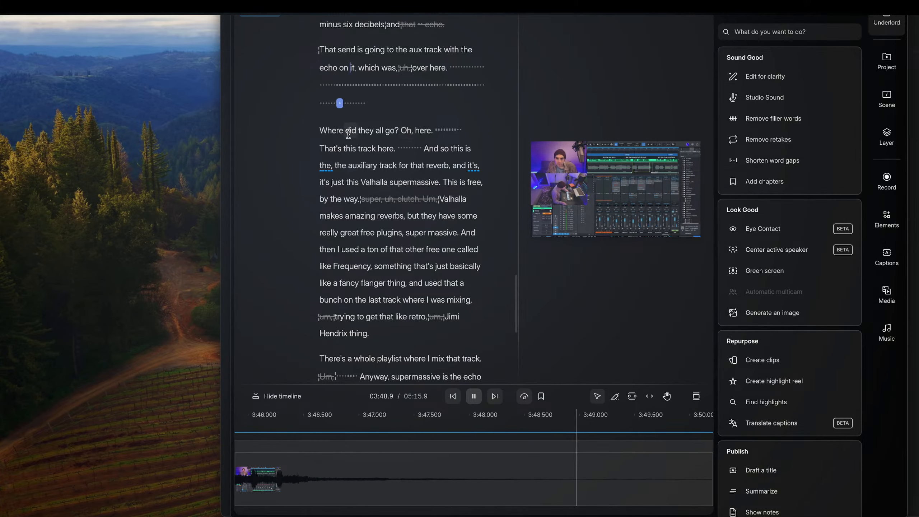
key("space")
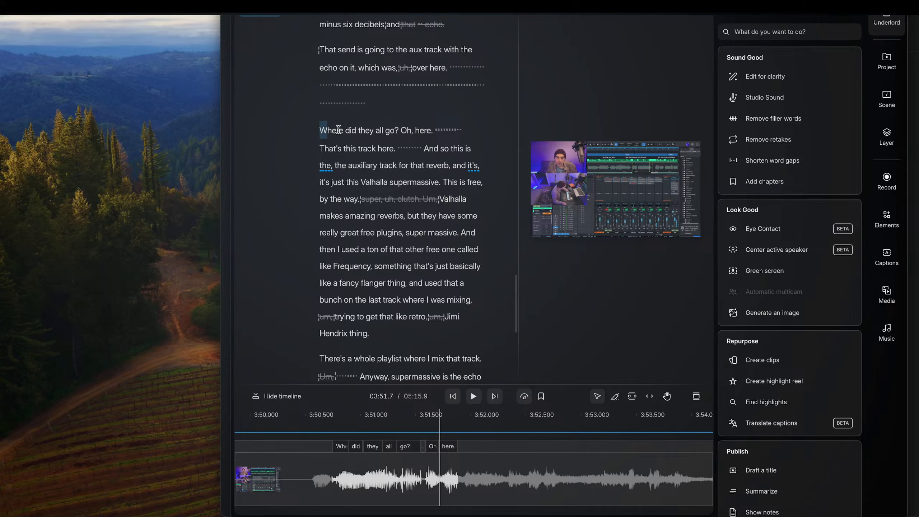
- Strike out "Where did they all go? Oh, here." and the repeated "the," before "the auxiliary track", playing the passage in between
left_click_drag(339, 129, 433, 133)
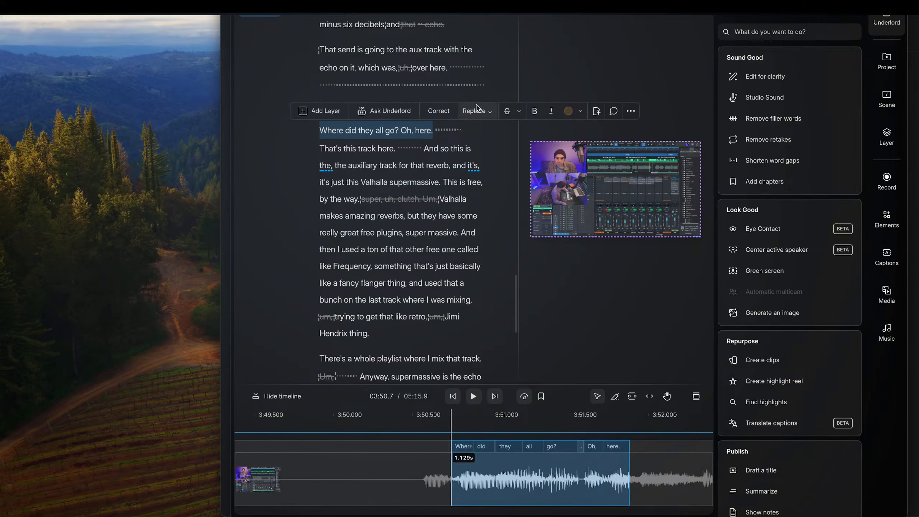
left_click(505, 112)
left_click(434, 130)
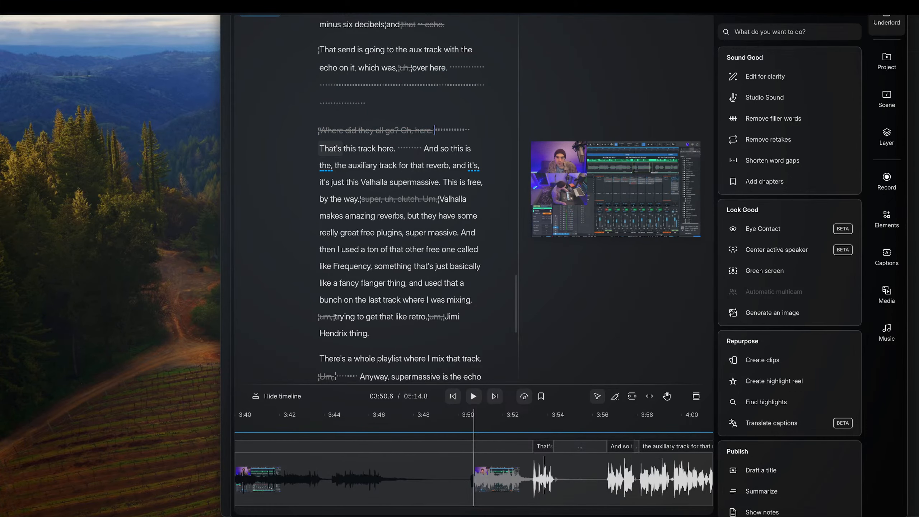
key("space")
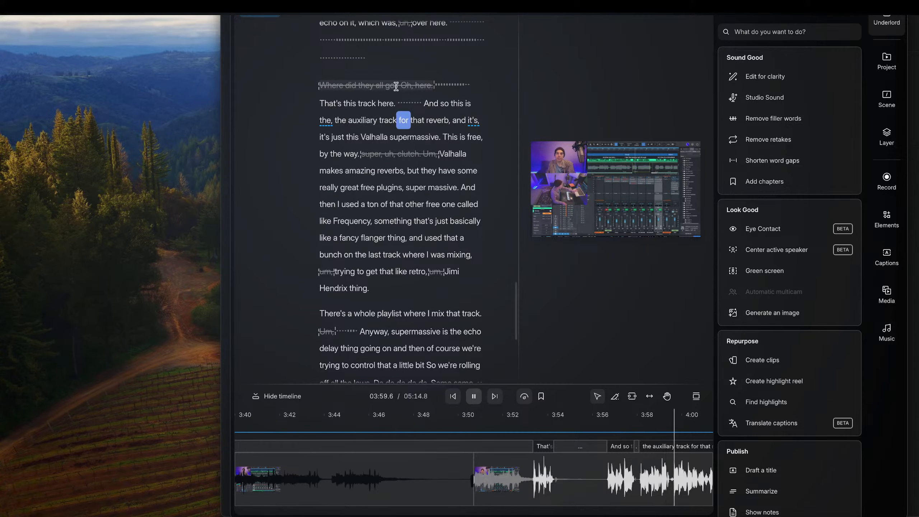
double_click(325, 121)
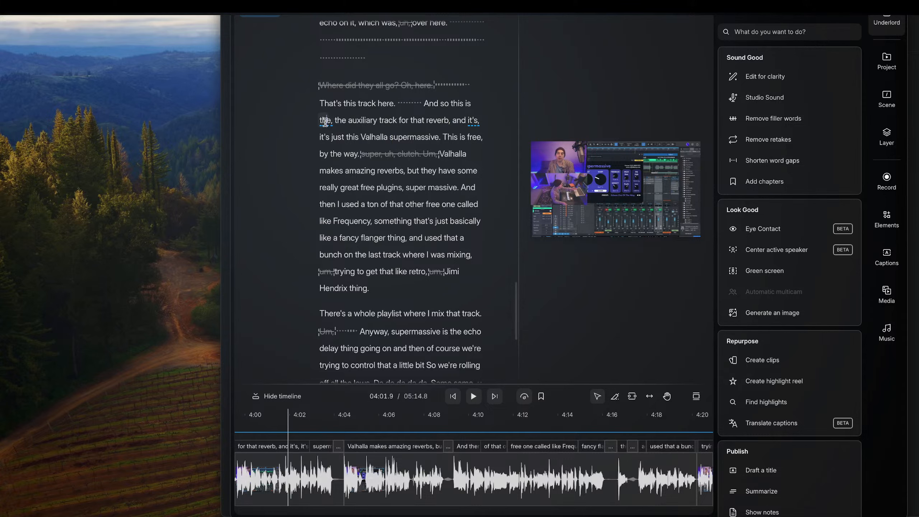
left_click(506, 100)
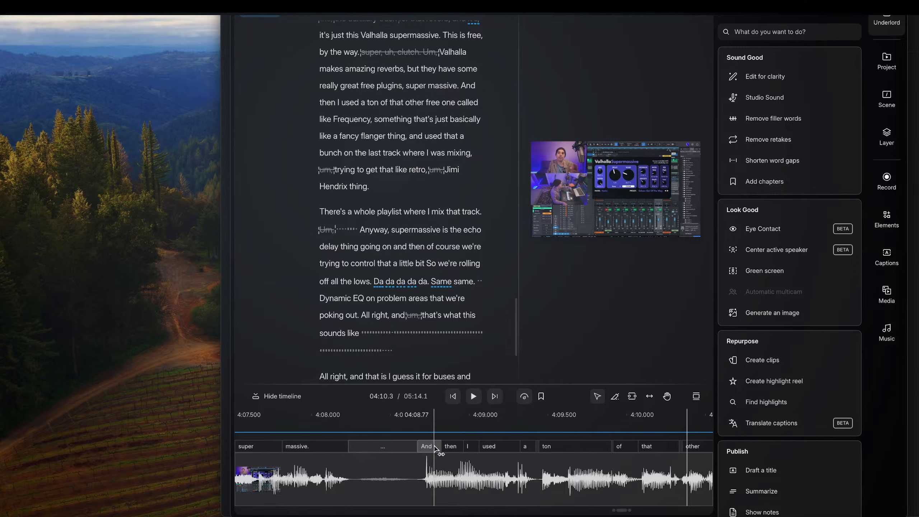
- Close the pause between "super massive." and "And then I used", then play on
left_click_drag(434, 447, 374, 452)
key("space")
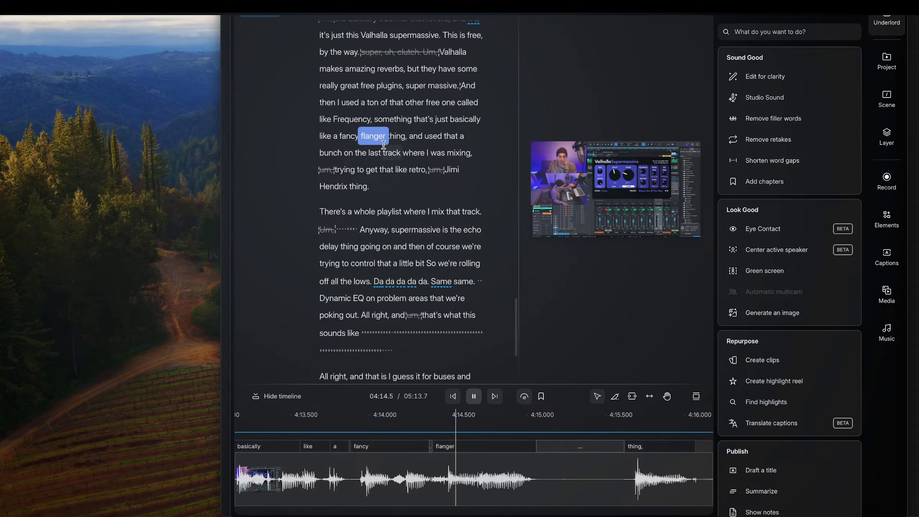
scroll(383, 145, "down", 1)
- Close the pauses before and after "thing," in "fancy flanger thing, and used that", then play on
key("space")
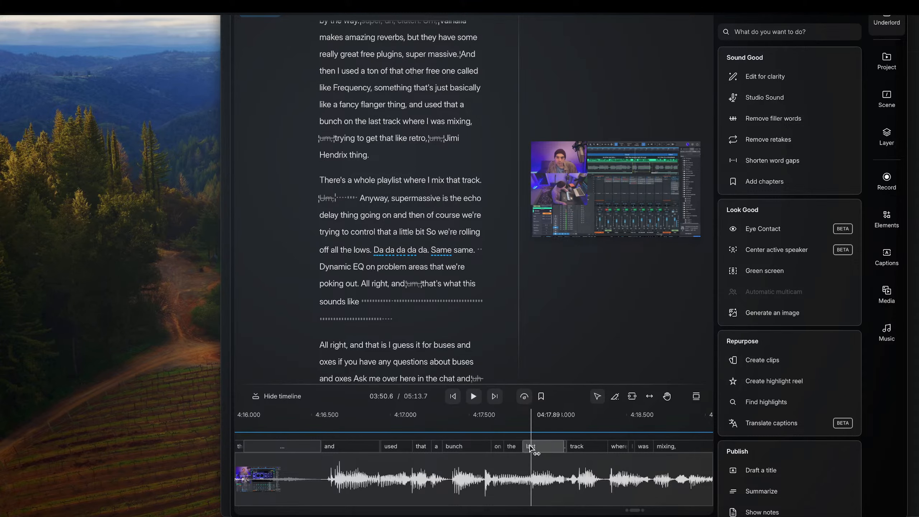
scroll(530, 446, "left", 8)
left_click_drag(507, 446, 439, 447)
left_click_drag(572, 450, 496, 458)
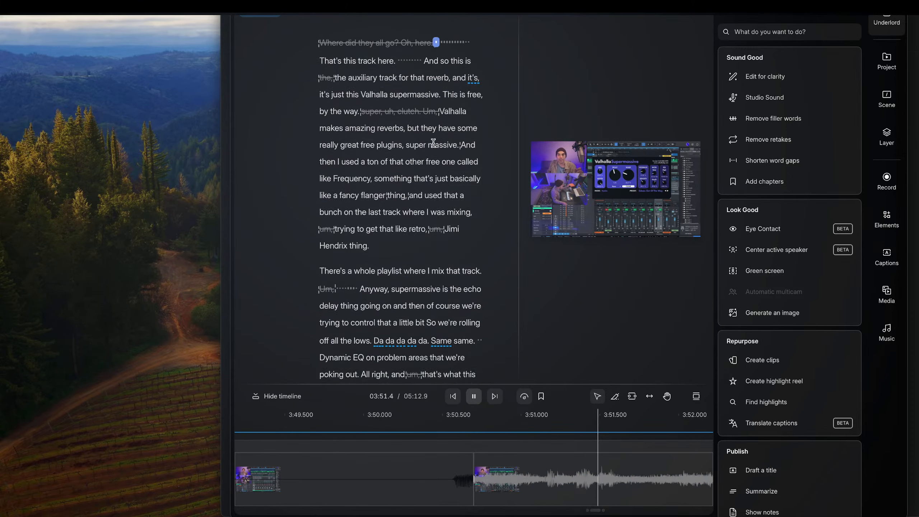
key("space")
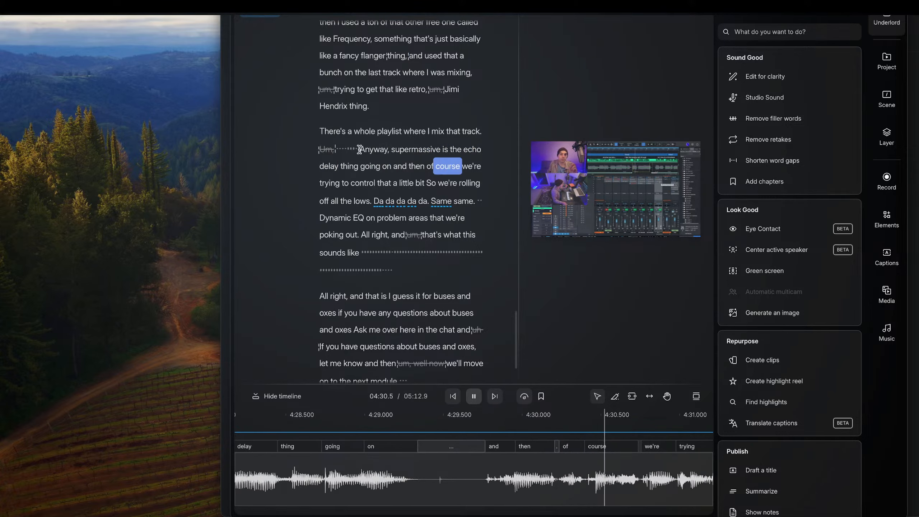
- Strike out the pause after the removed "Um," together with "Anyway," before "supermassive is the echo"
left_click_drag(356, 149, 316, 151)
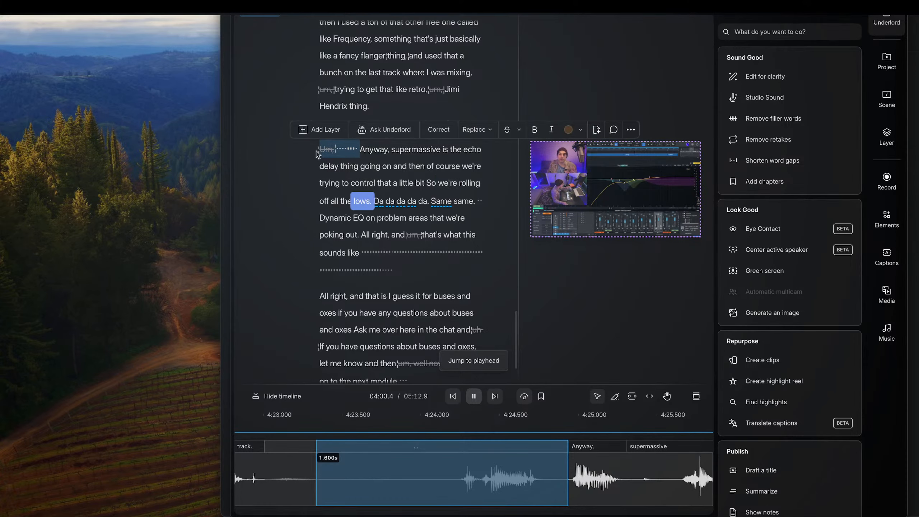
left_click(508, 134)
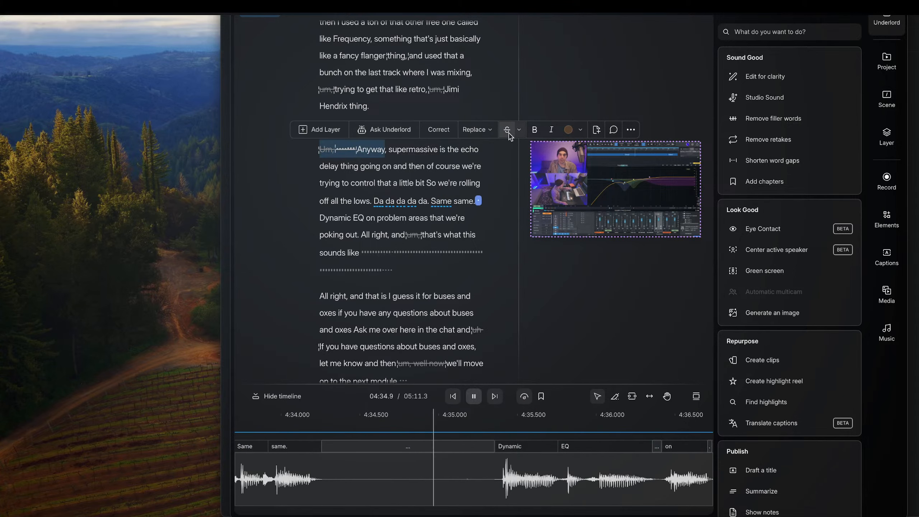
left_click(508, 134)
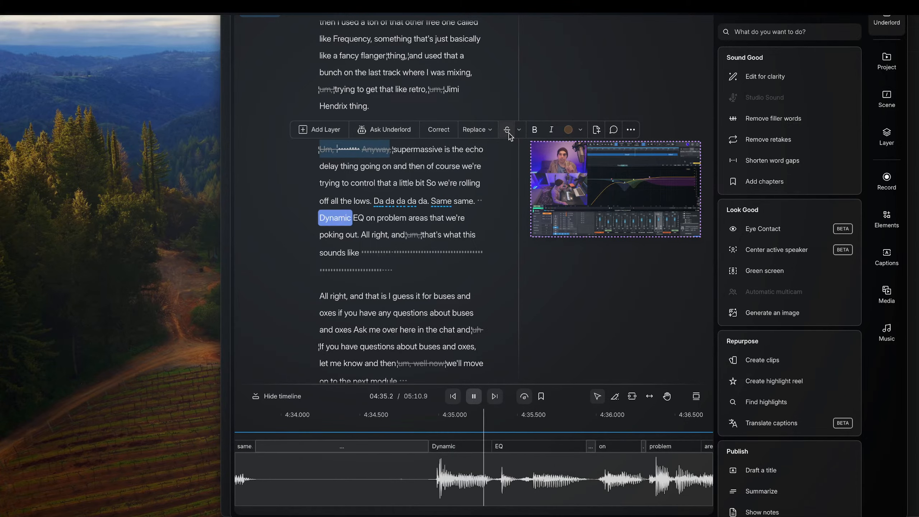
left_click(449, 166)
- Replay the passage from "delay thing going on" and shorten the pause before "and then of course", then play on
scroll(381, 187, "down", 2)
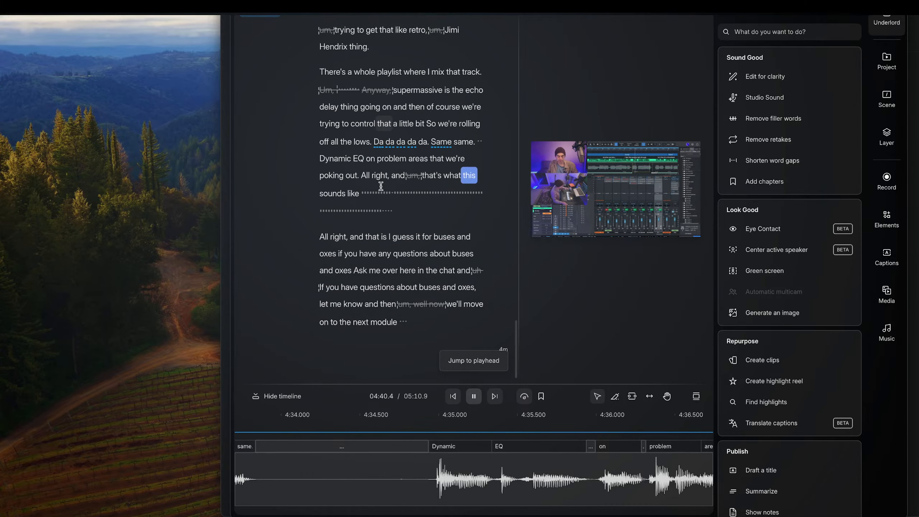
left_click(390, 110)
key("space")
key("space")
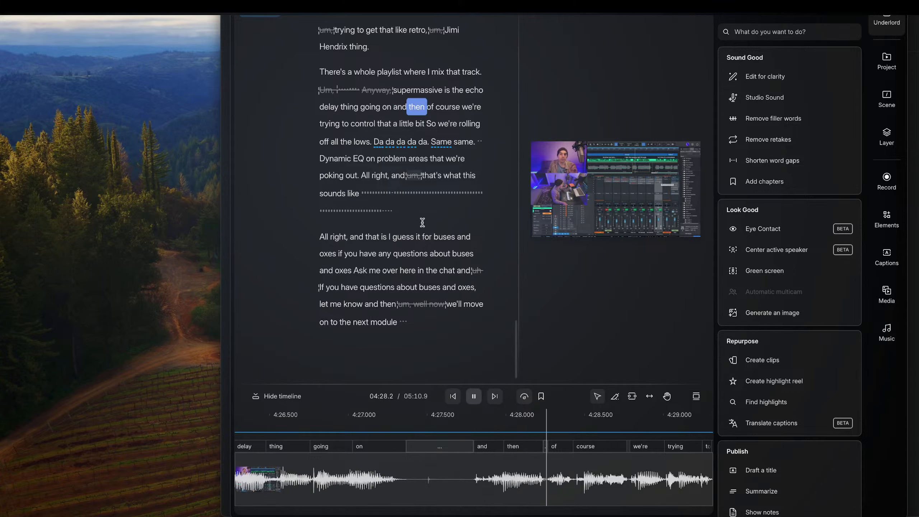
key("space")
left_click_drag(488, 448, 434, 451)
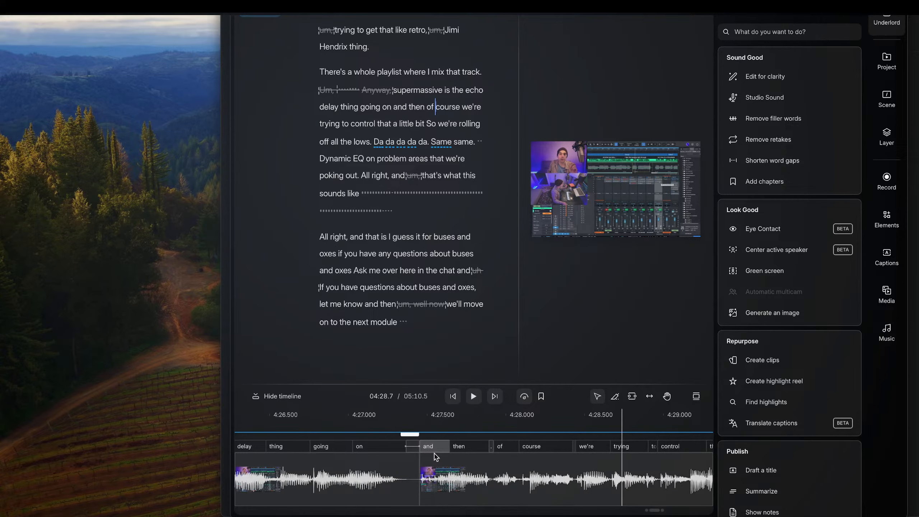
key("space")
left_click(460, 450)
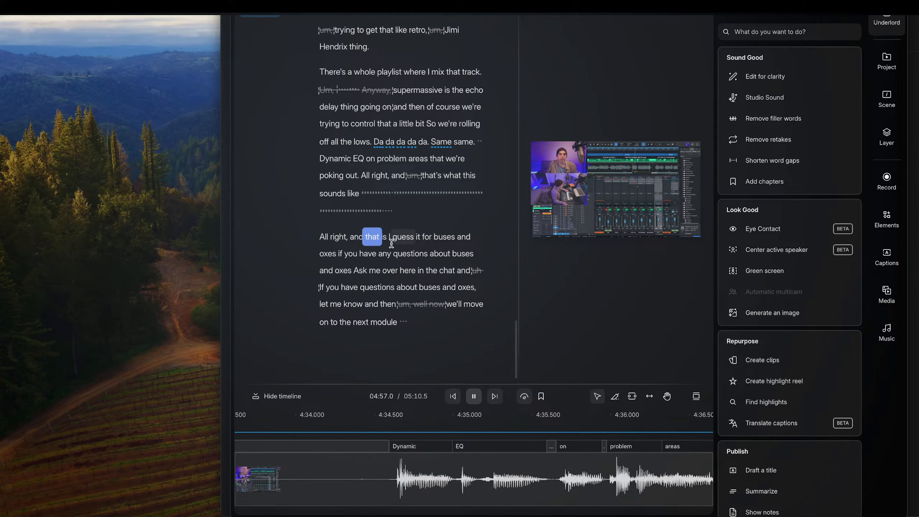
- Strike out "if you have any questions about buses and oxes Ask me over here in the chat and" in the closing paragraph
scroll(391, 243, "down", 1)
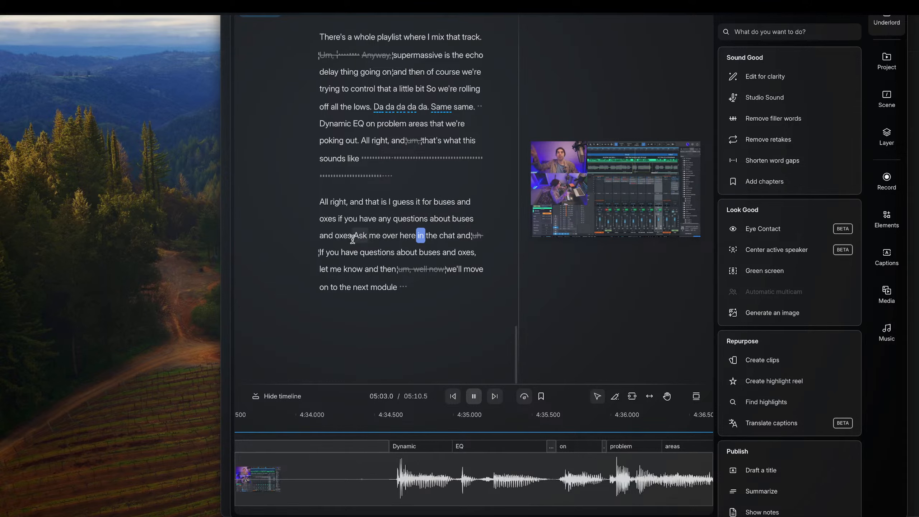
left_click(372, 236, "shift")
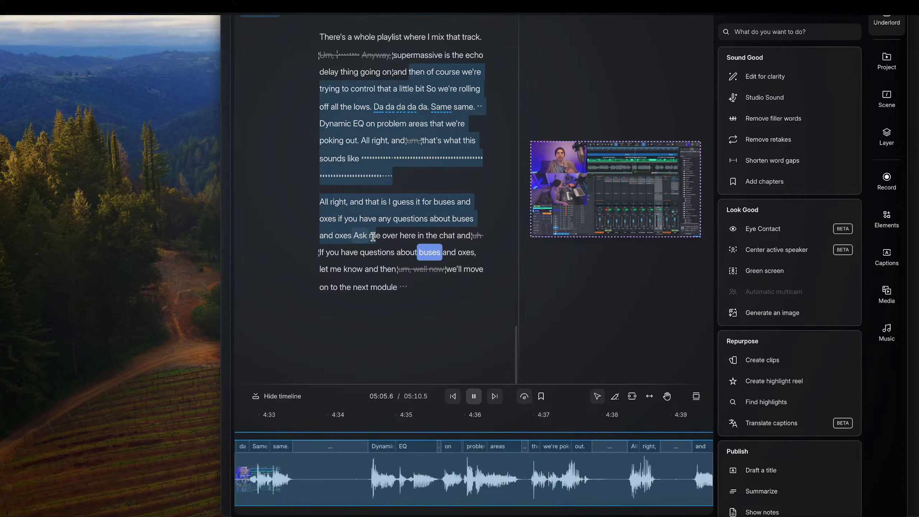
left_click(339, 220)
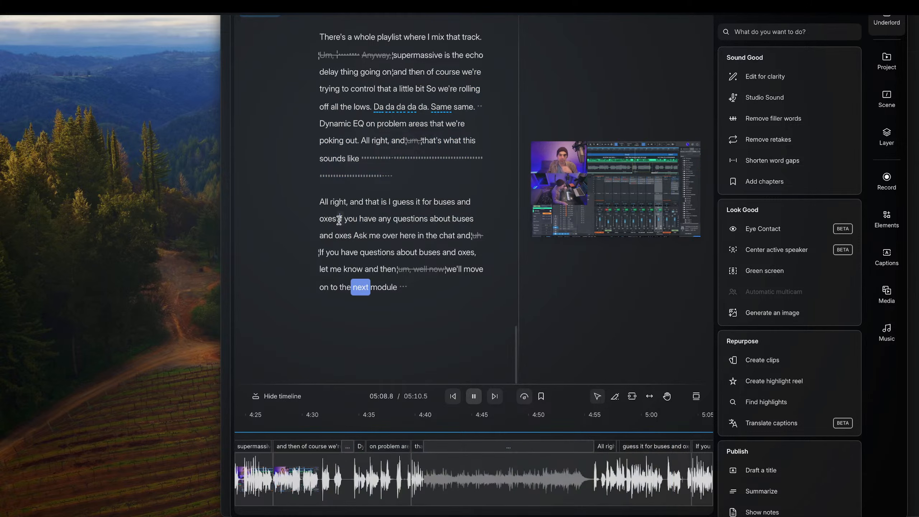
left_click_drag(339, 219, 461, 236)
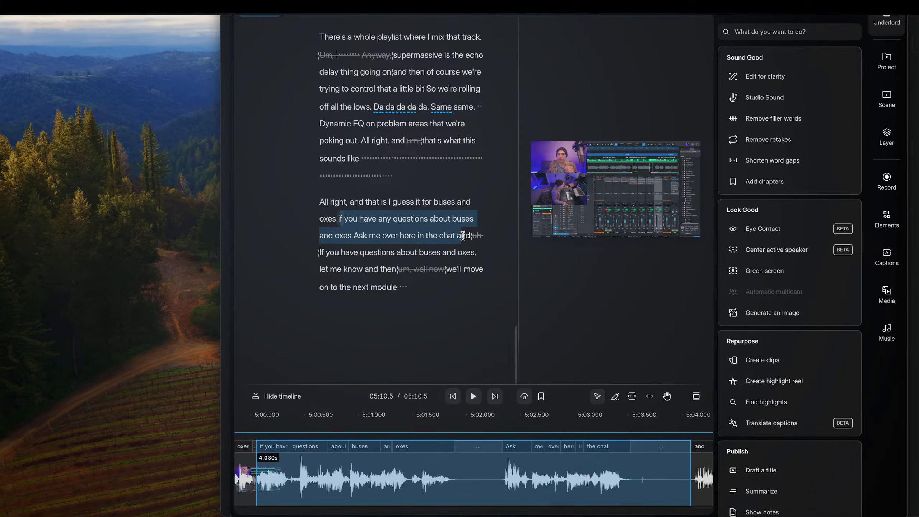
left_click(508, 200)
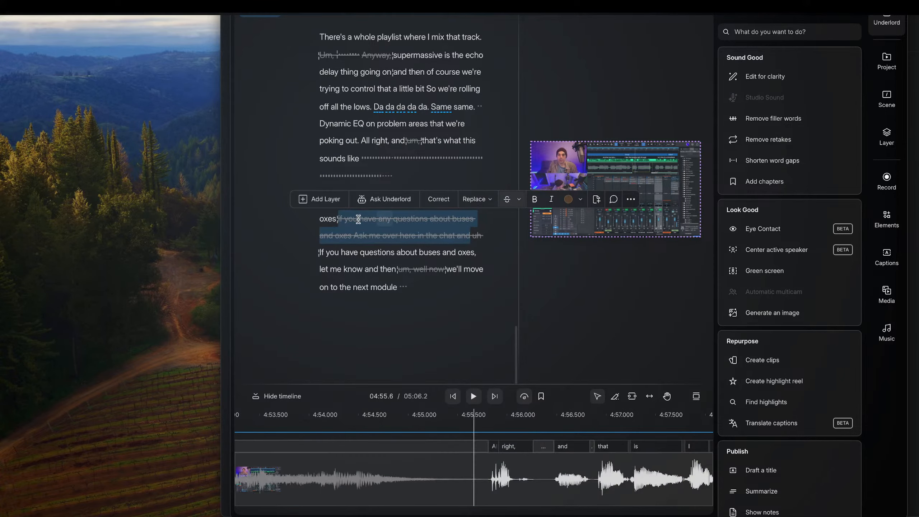
left_click(481, 321)
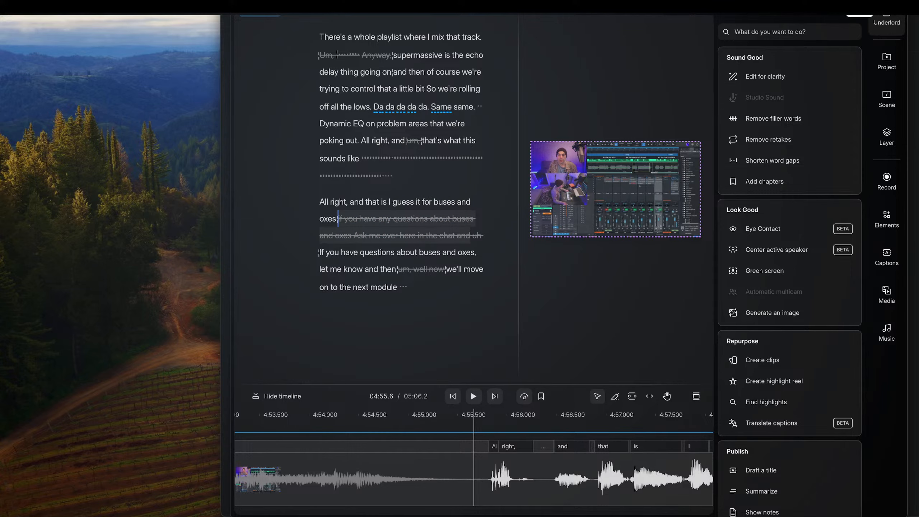
- Open the video export settings for the current composition
left_click(860, 15)
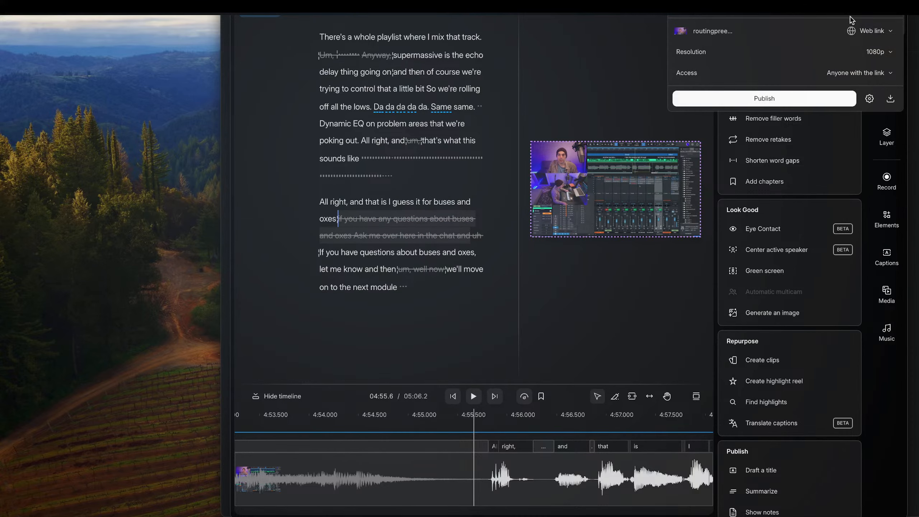
left_click(691, 16)
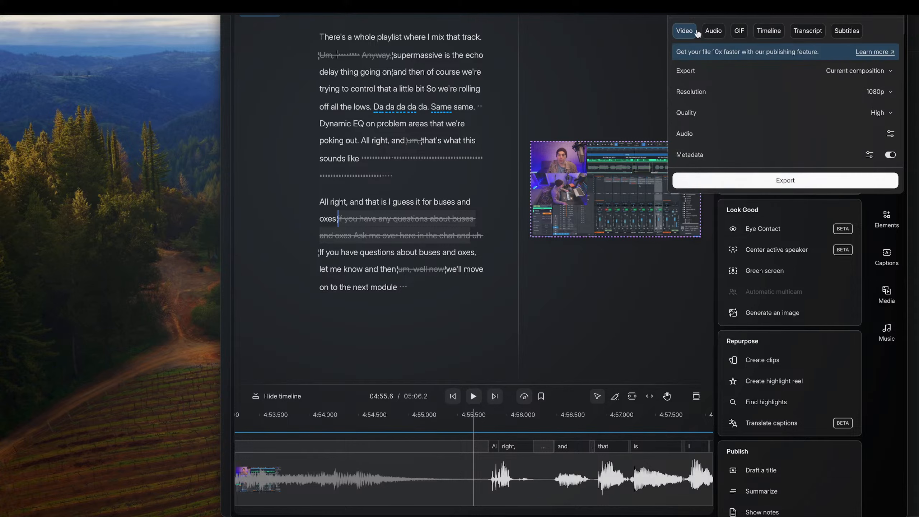